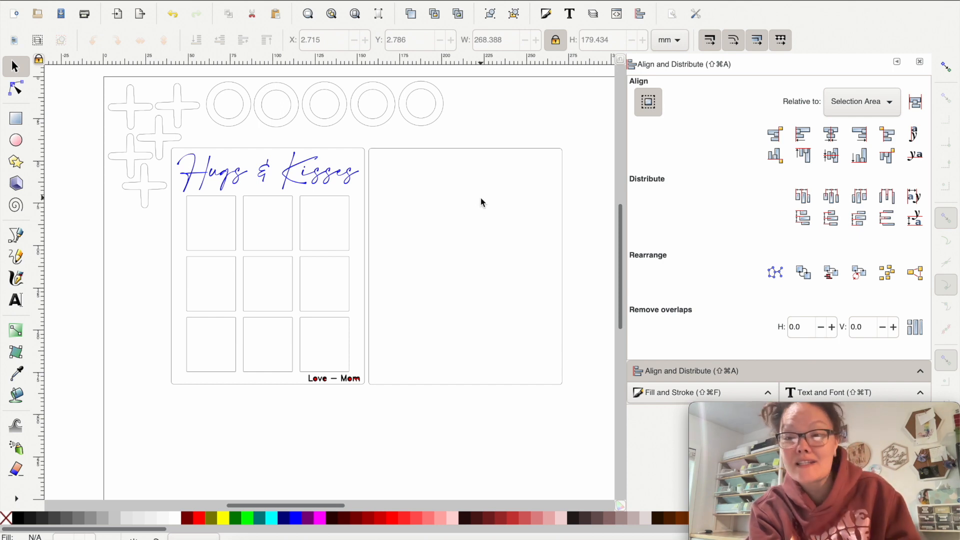
- Move the whole existing Hugs & Kisses board design aside to about X 310.5, Y 111.4 mm, clearing the page
scroll(484, 323, "up", 1)
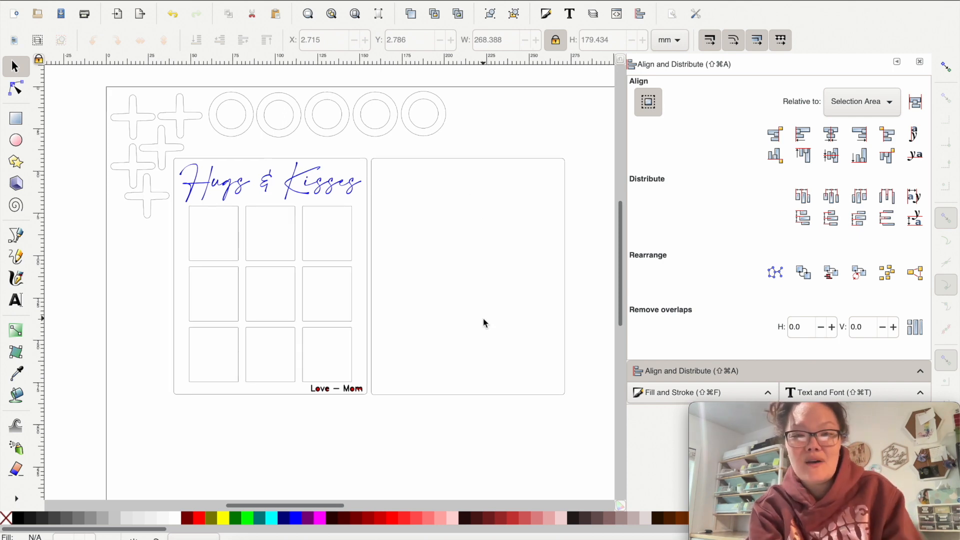
scroll(484, 323, "down", 1)
left_click_drag(582, 428, 71, 62)
left_click_drag(233, 244, 475, 300)
left_click(389, 282)
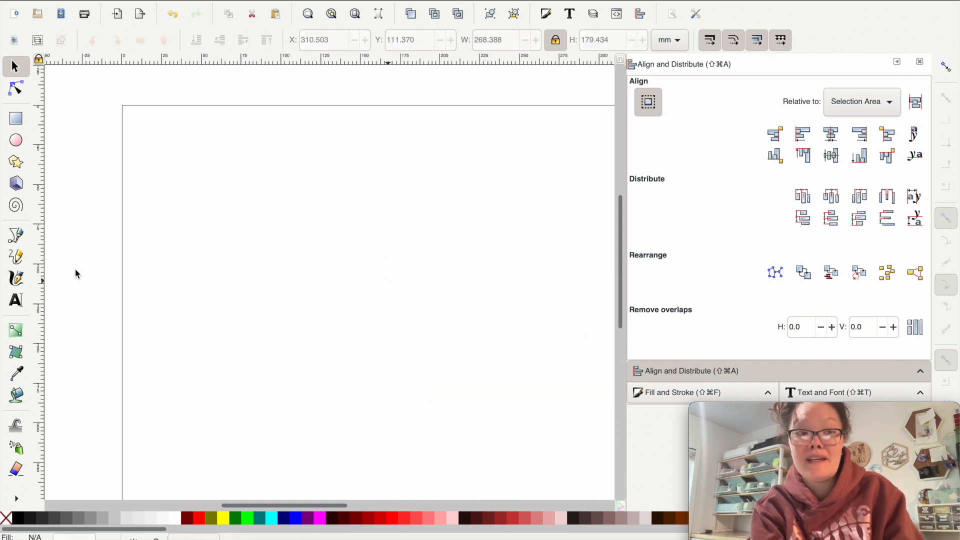
- Draw a rectangle about 164 mm wide and 192 mm high on the cleared page
left_click(18, 121)
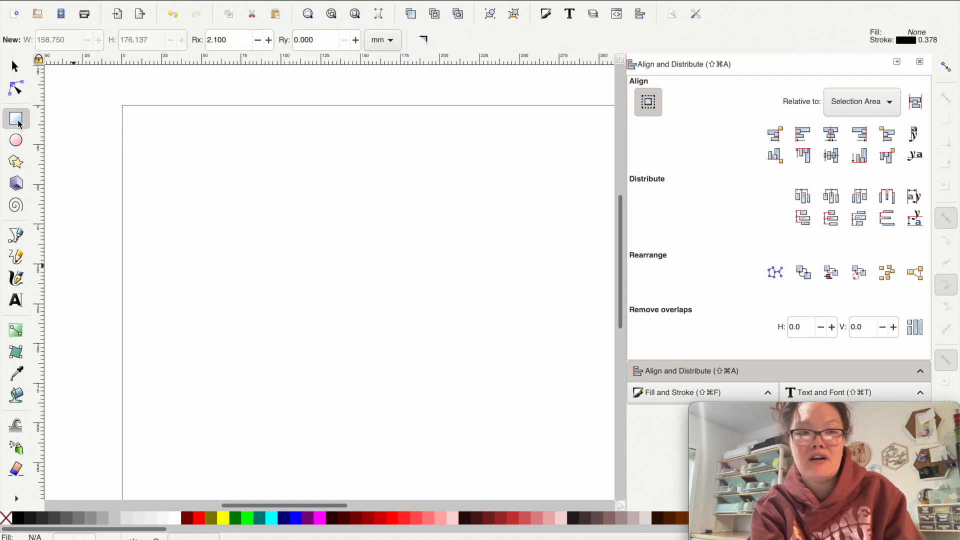
left_click_drag(174, 152, 433, 457)
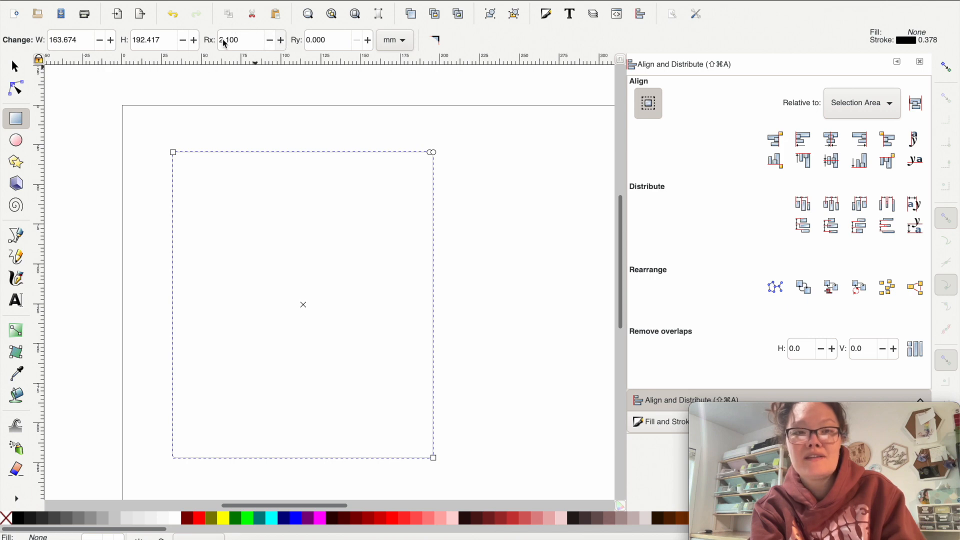
- Increase the rectangle's horizontal corner radius to 4.4 mm
left_click(281, 40)
left_click(282, 43)
left_click(281, 43)
left_click(281, 43)
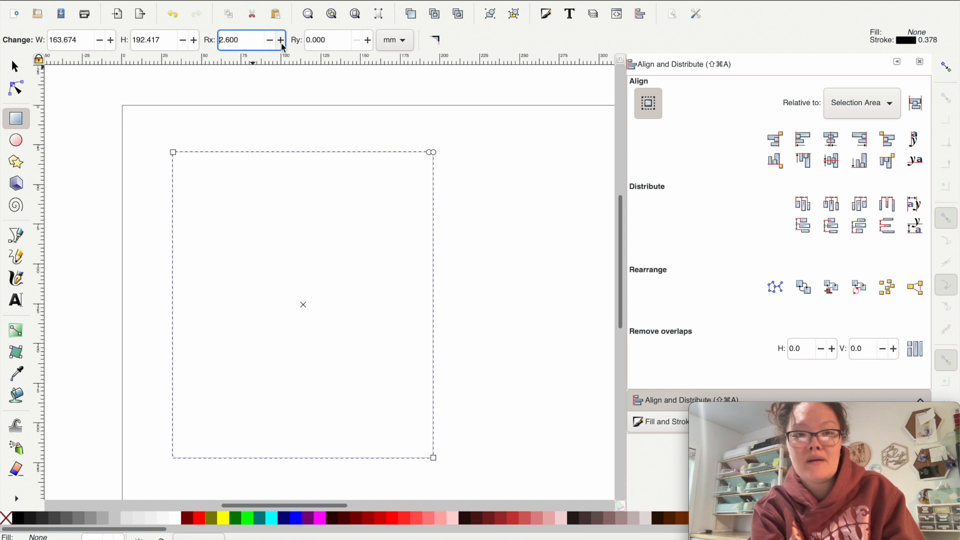
scroll(165, 479, "down", 4)
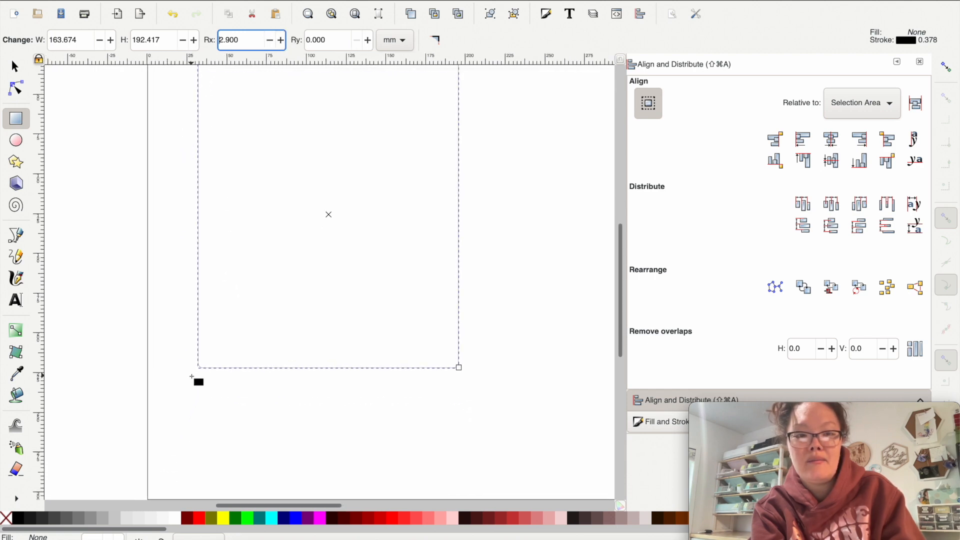
scroll(195, 380, "up", 3)
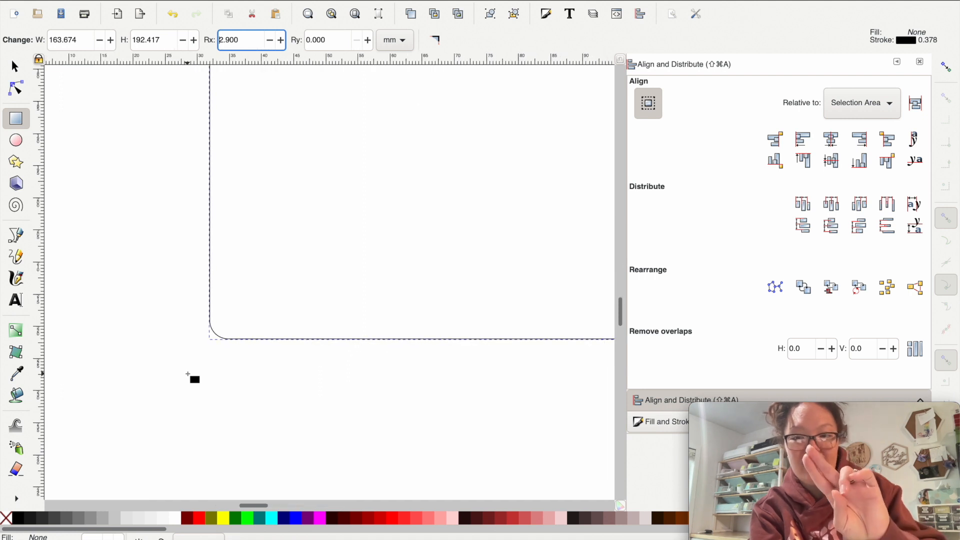
left_click(283, 43)
left_click(284, 43)
left_click(284, 43)
left_click(284, 43)
left_click(284, 43)
left_click(284, 43)
left_click(284, 43)
left_click(284, 43)
left_click(285, 44)
left_click(285, 44)
left_click(285, 44)
left_click(285, 44)
left_click(285, 44)
left_click(285, 44)
left_click(285, 44)
left_click_drag(260, 369, 193, 288)
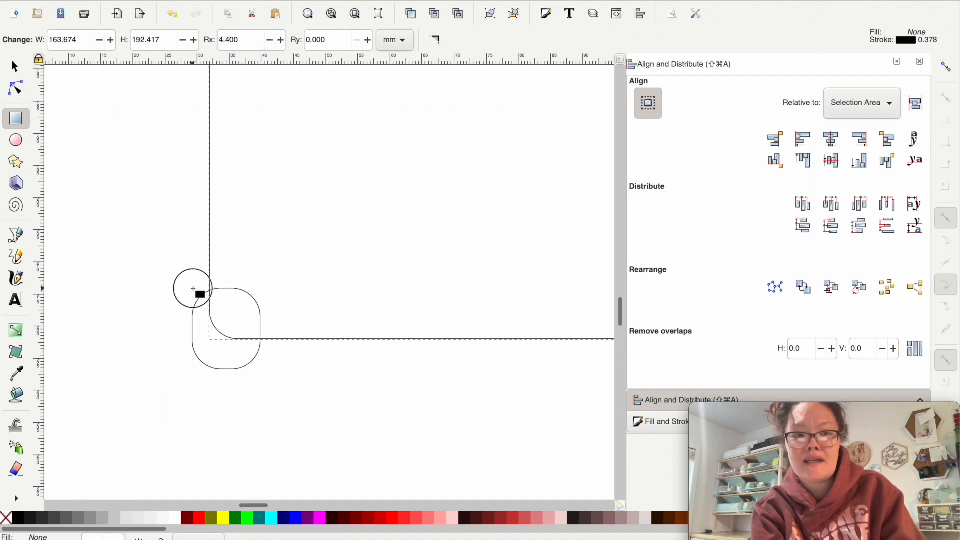
left_click_drag(193, 289, 193, 288)
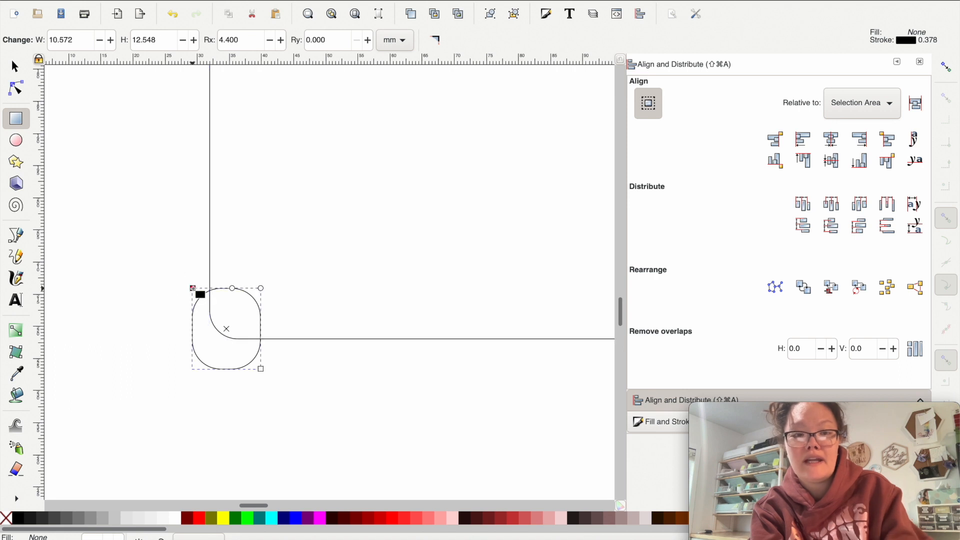
key("super+z")
- Set the large rectangle's horizontal corner radius to 2 mm
left_click(272, 42)
left_click(271, 42)
left_click(271, 43)
left_click(272, 42)
left_click(272, 43)
left_click(272, 43)
left_click(272, 43)
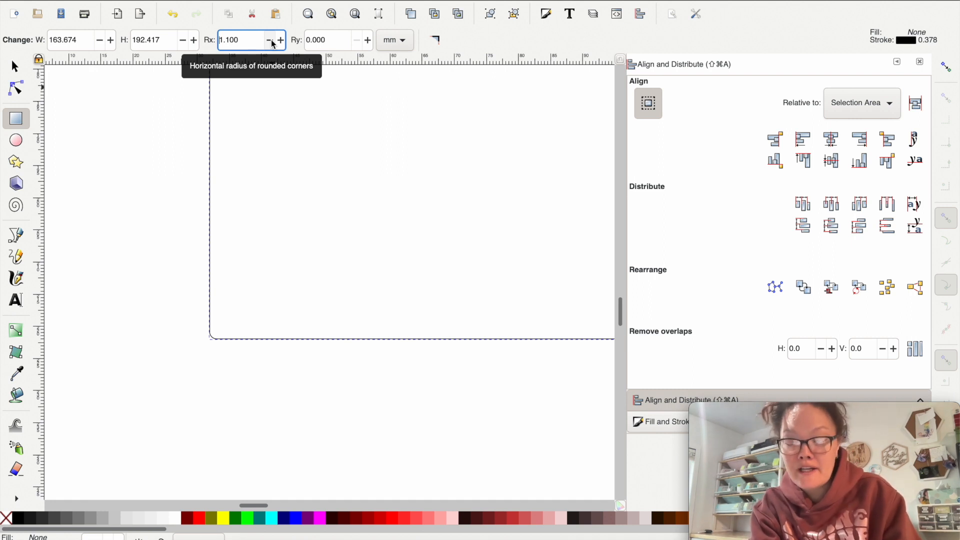
left_click(282, 43)
left_click(282, 43)
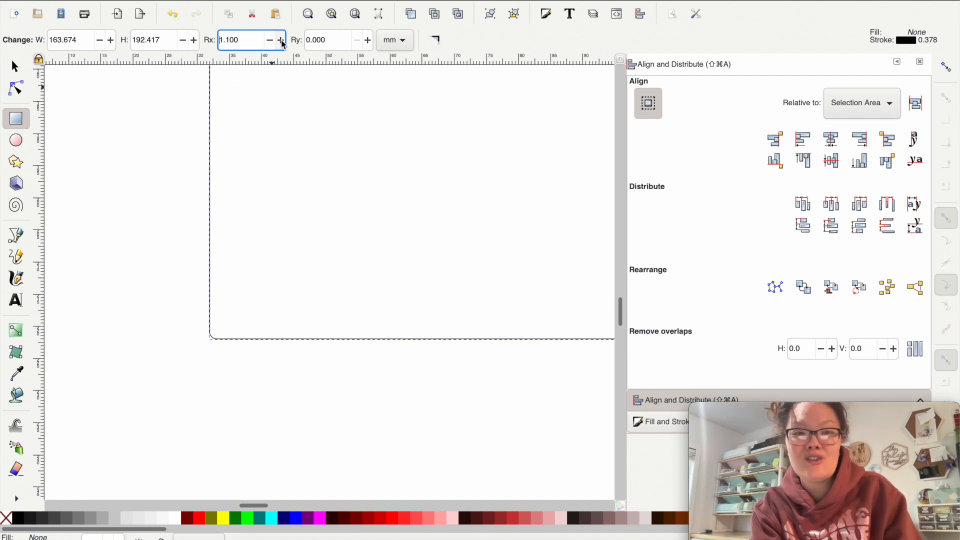
left_click(282, 43)
left_click(283, 43)
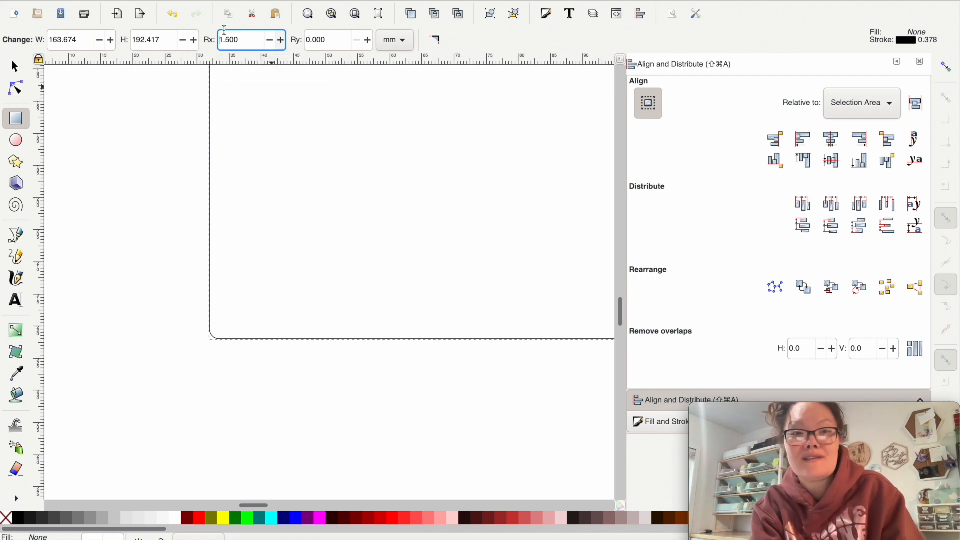
left_click(281, 41)
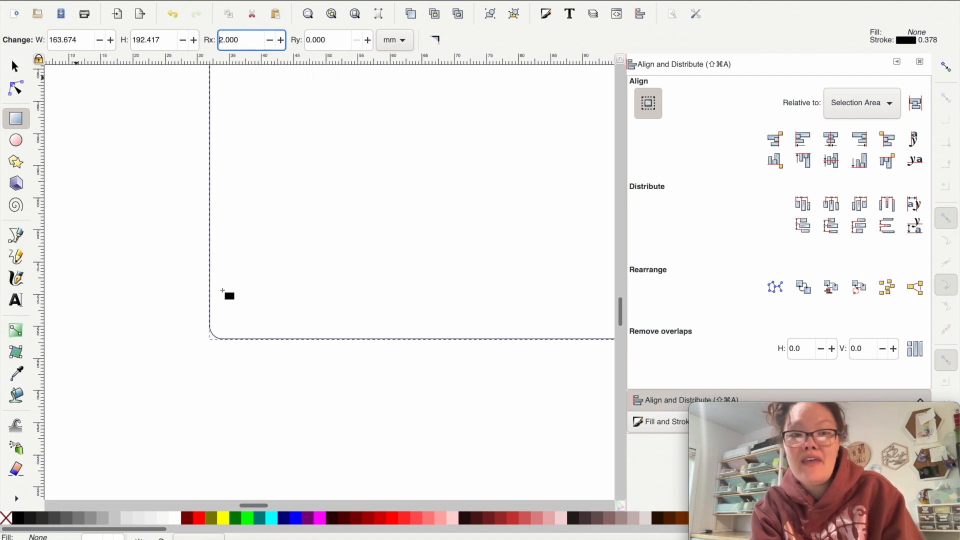
- Switch the units for the selected rectangle's size and position to inches
left_click(15, 67)
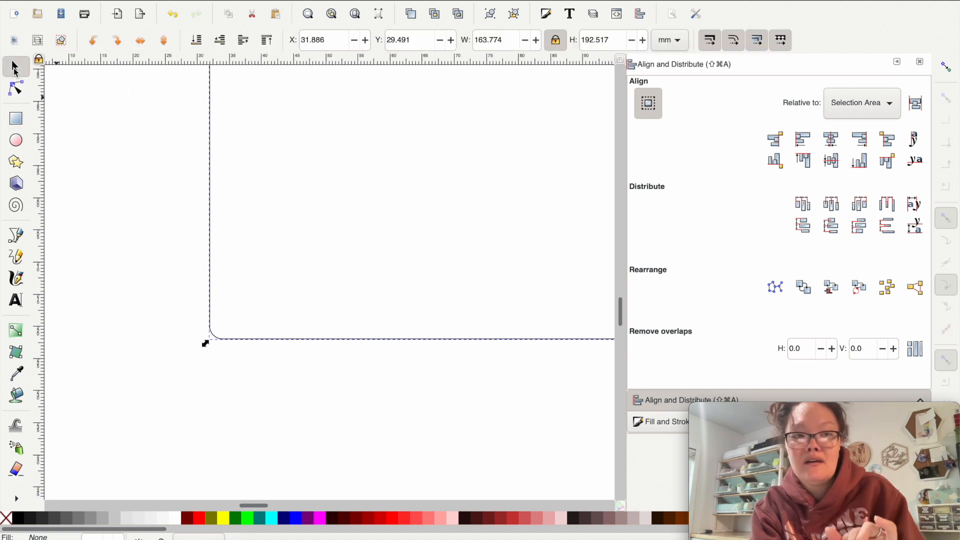
scroll(344, 223, "down", 3)
scroll(344, 224, "right", 3)
scroll(344, 224, "up", 2)
scroll(344, 223, "down", 1)
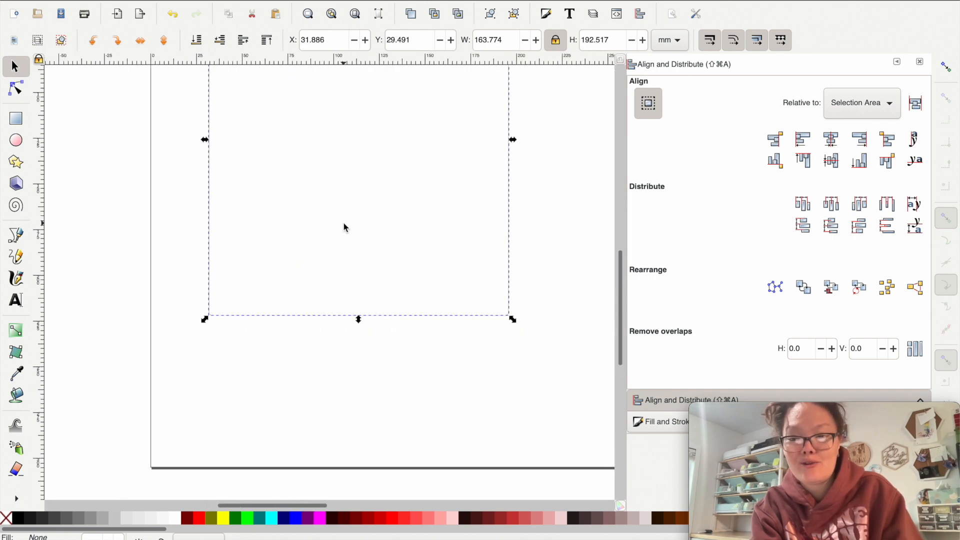
scroll(352, 238, "down", 1)
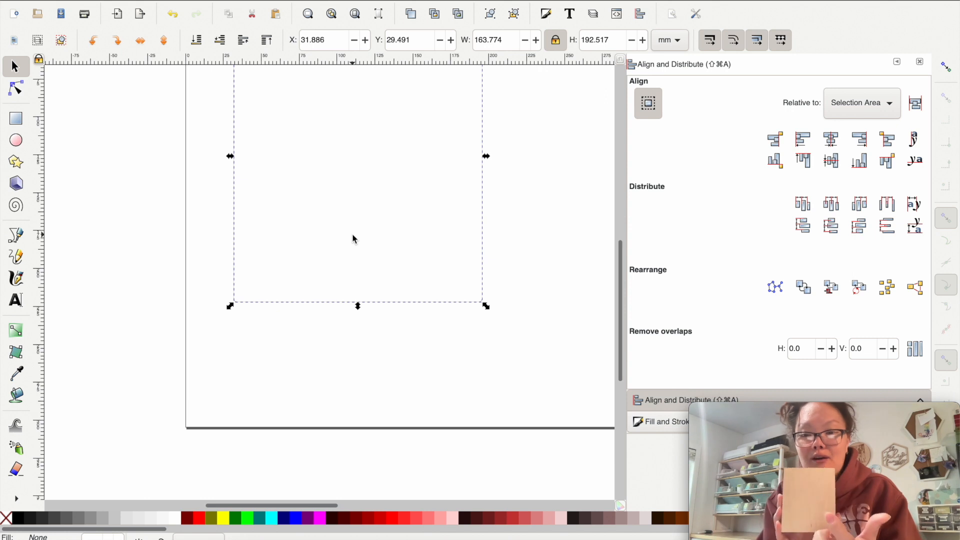
scroll(353, 235, "down", 1)
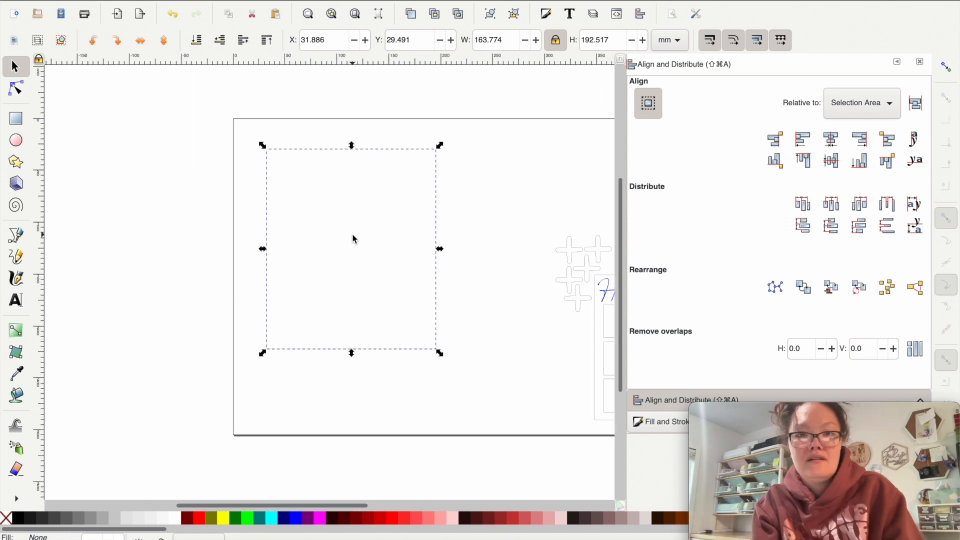
left_click(668, 45)
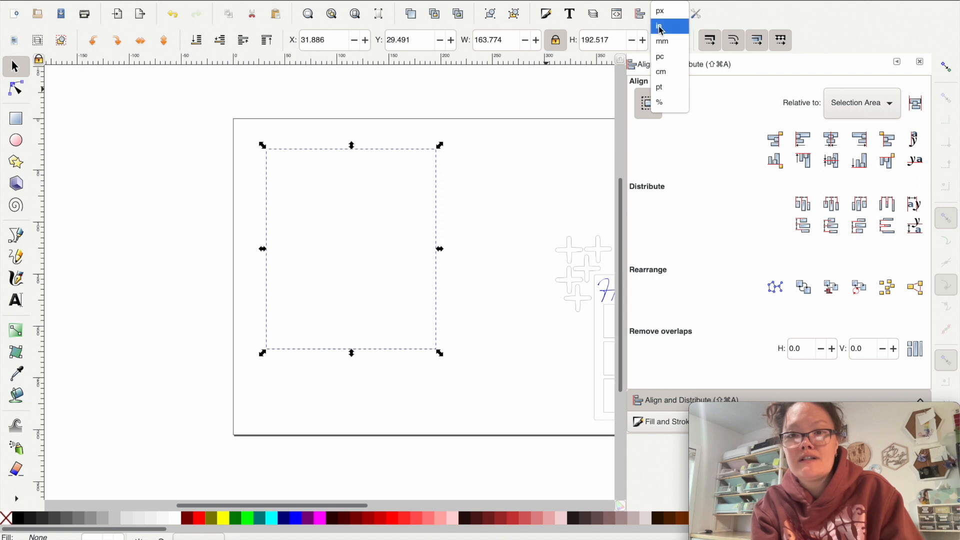
left_click(660, 28)
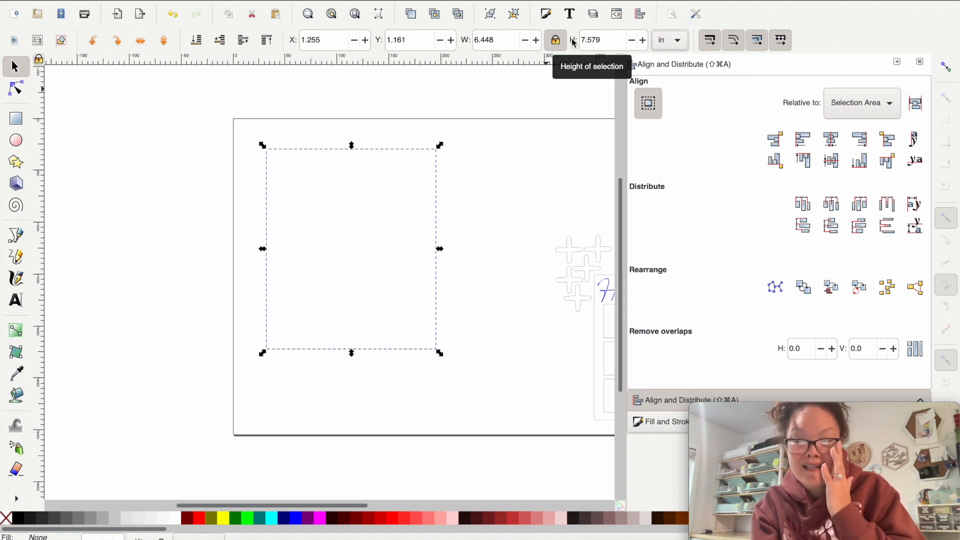
- Unlock the rectangle's proportions and resize it to 3.5 in wide by 4.5 in high
left_click(555, 40)
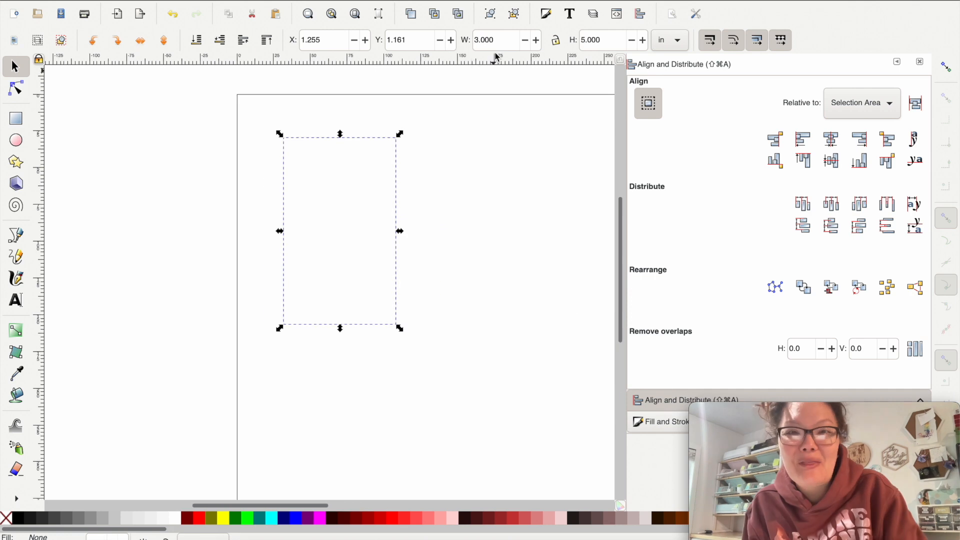
left_click(498, 40)
type("3.5")
key("Tab")
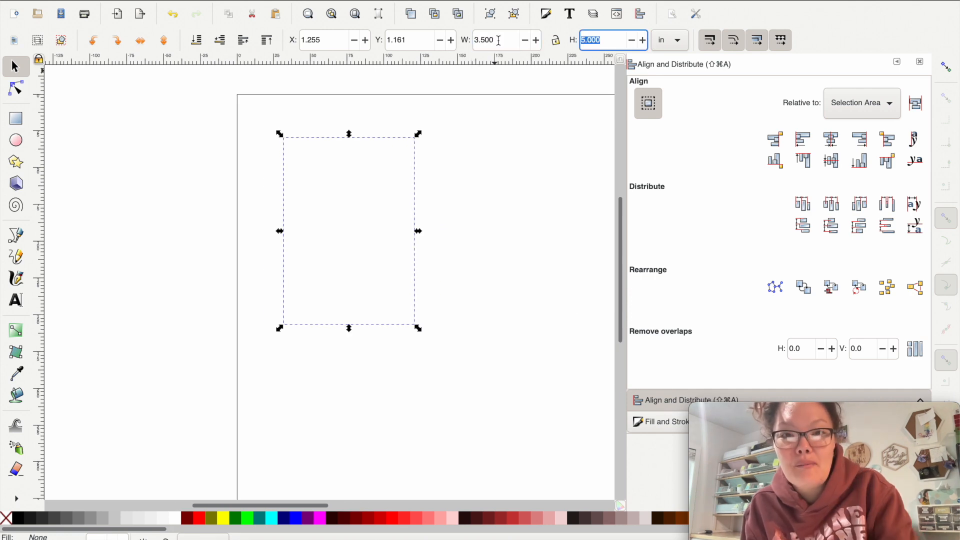
type("4.")
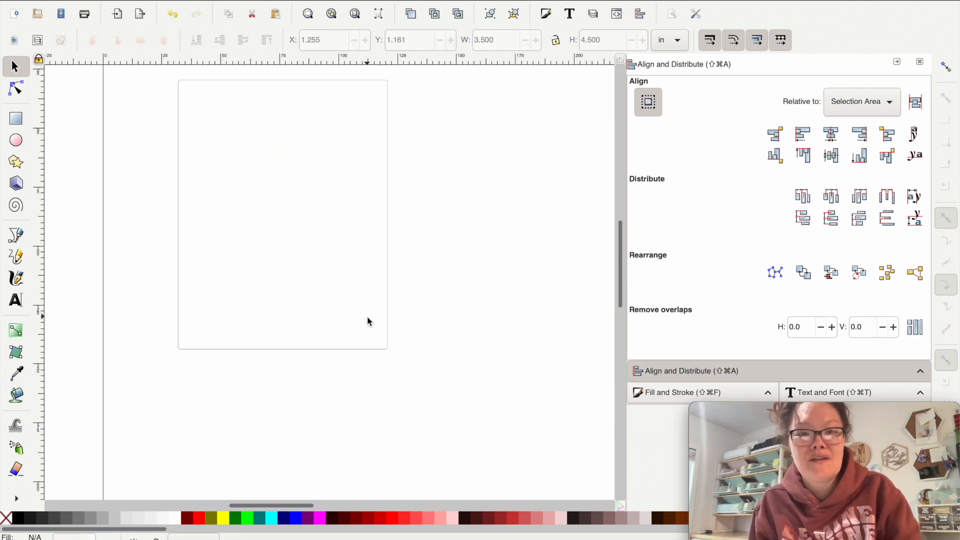
- Move the rectangle to about X 0.67, Y 0.81 in and place a duplicate beside it at about X 4.43, Y 0.79 in
scroll(379, 335, "left", 2)
scroll(379, 335, "up", 1)
scroll(386, 362, "up", 2)
scroll(386, 362, "left", 2)
scroll(386, 362, "up", 1)
scroll(386, 362, "left", 1)
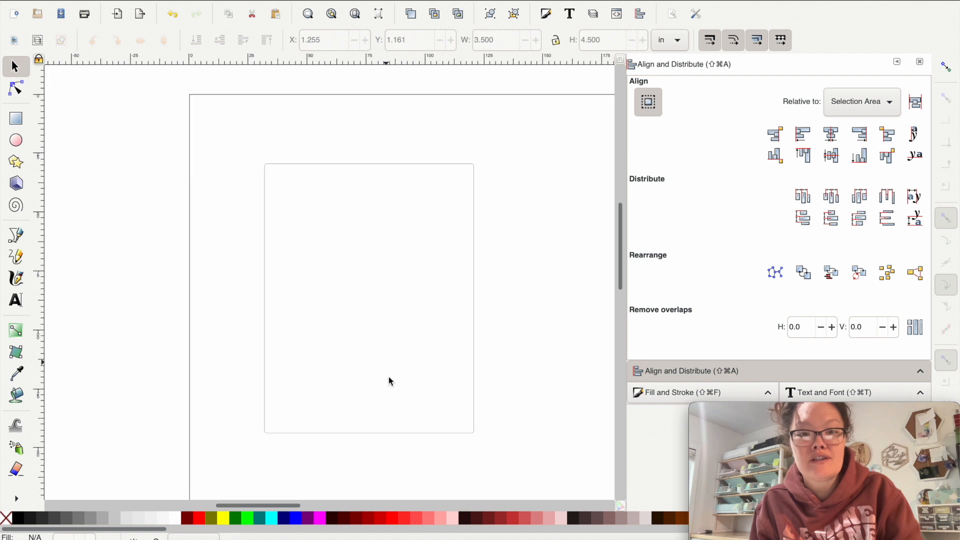
left_click_drag(405, 426, 369, 412)
scroll(368, 411, "right", 2)
scroll(368, 412, "down", 1)
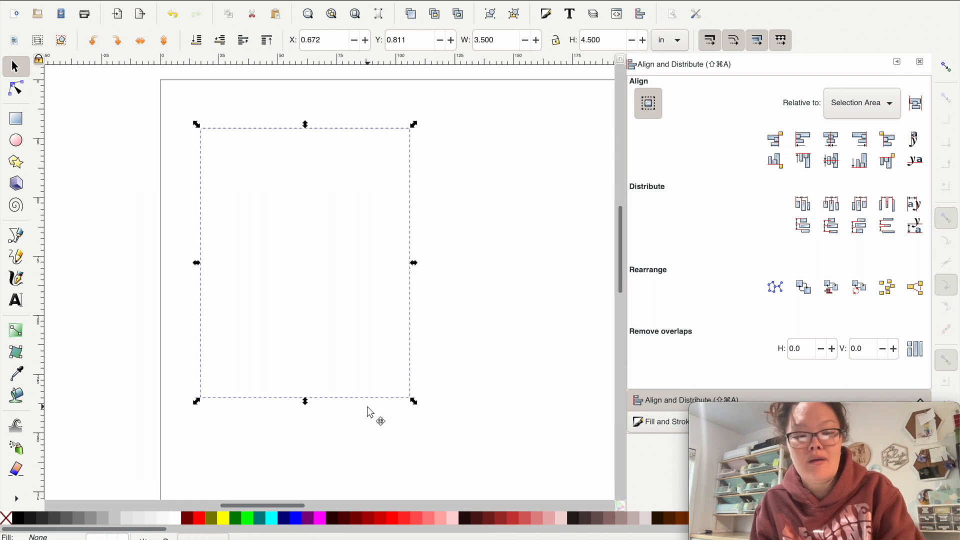
left_click_drag(346, 404, 573, 404)
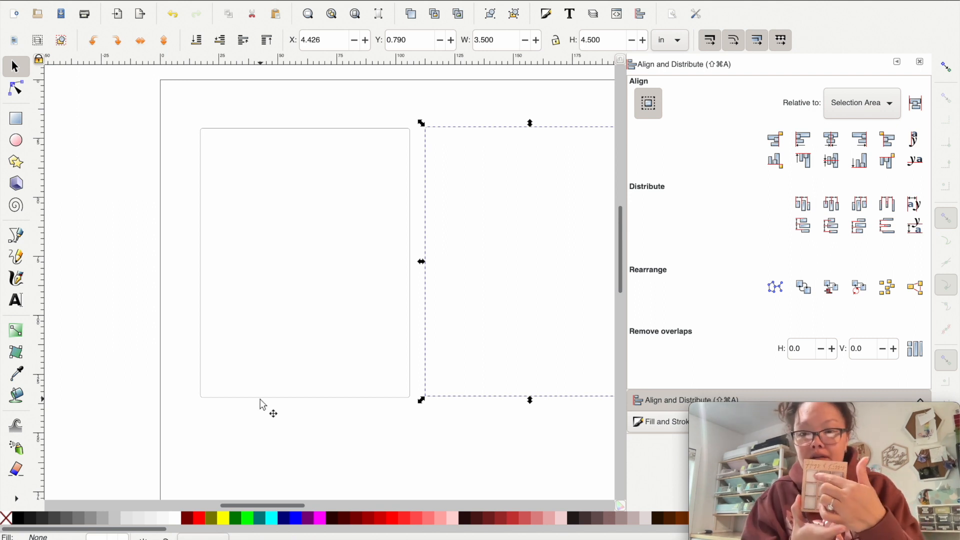
- Draw a small rectangle about 13 mm wide and 16 mm high inside the first panel and set its horizontal corner radius to 0
left_click(15, 120)
left_click_drag(213, 161, 243, 200)
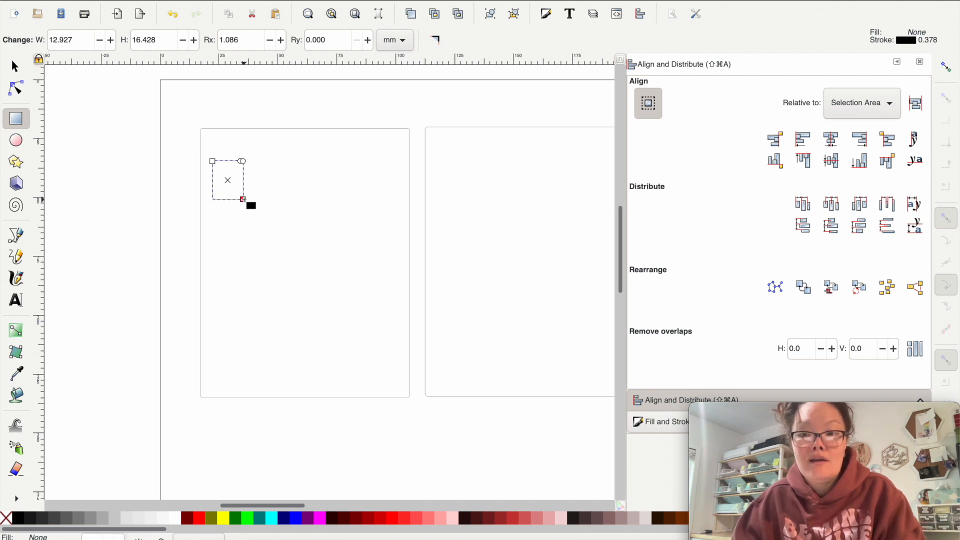
scroll(224, 192, "up", 2)
scroll(223, 192, "up", 1)
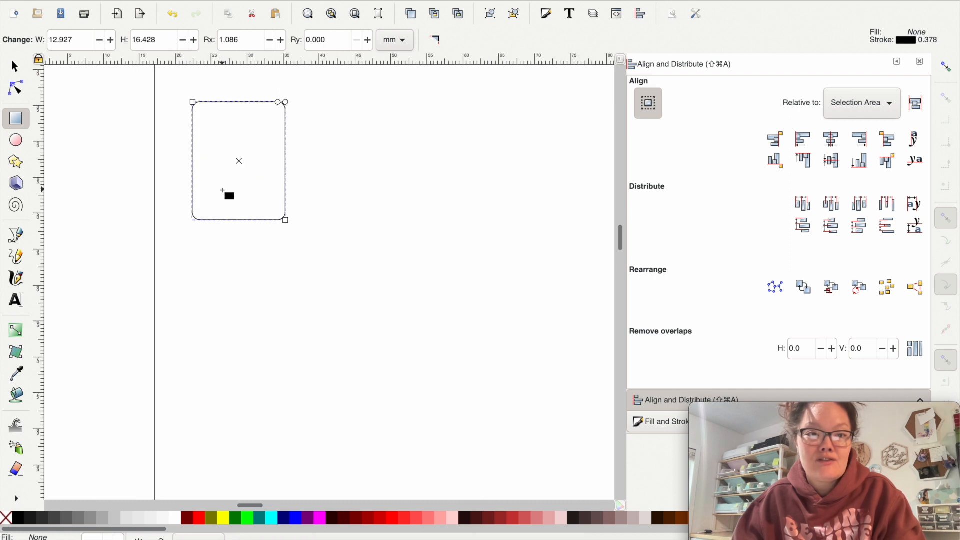
scroll(224, 192, "up", 1)
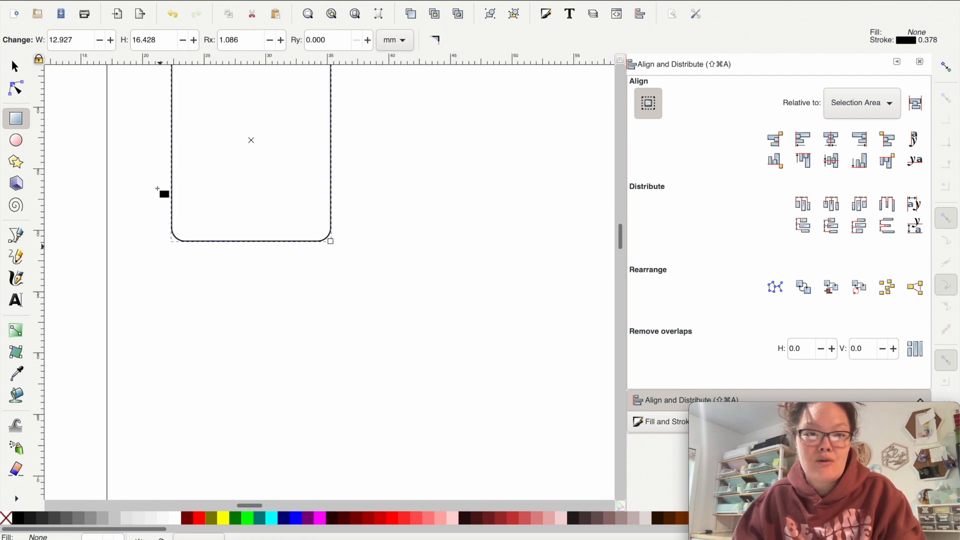
left_click(237, 40)
left_click_drag(250, 40, 220, 43)
type("0")
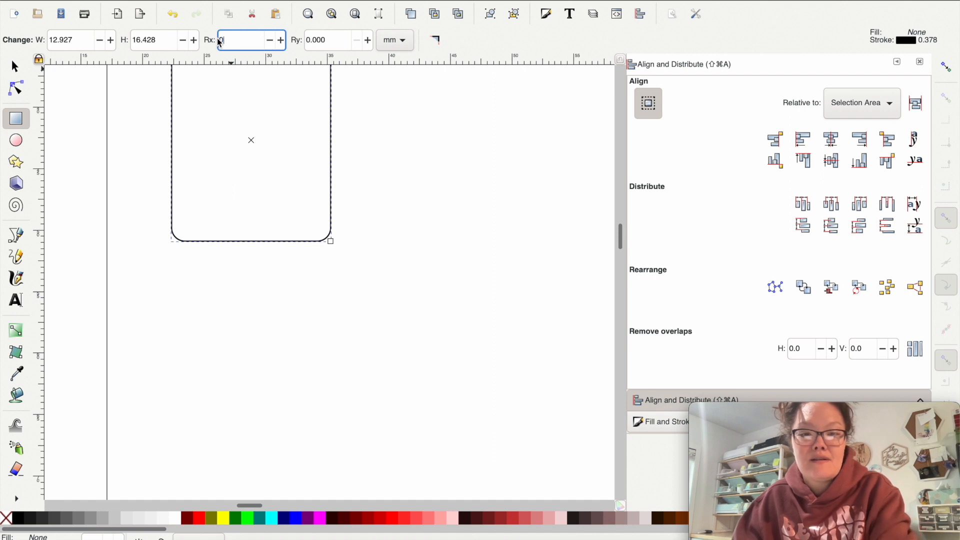
key("Return")
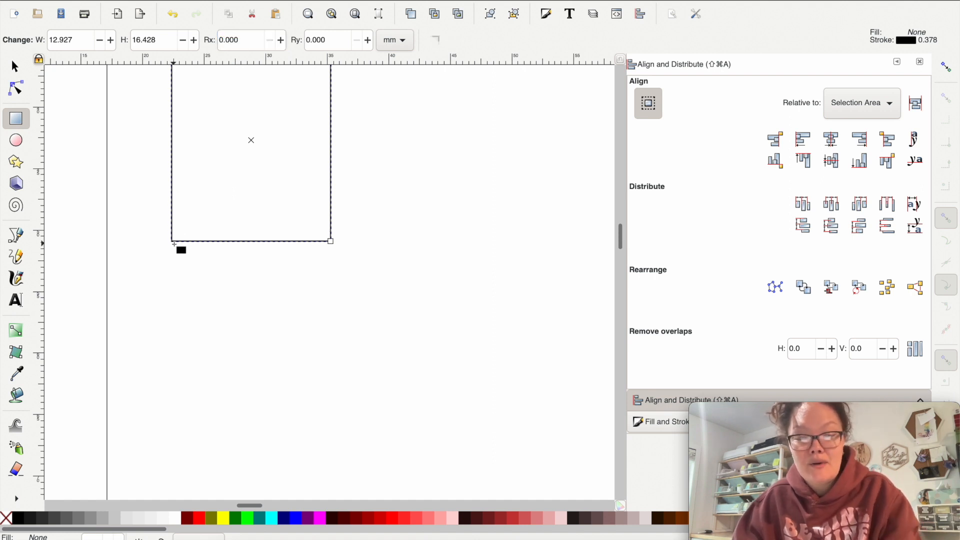
scroll(174, 244, "down", 2)
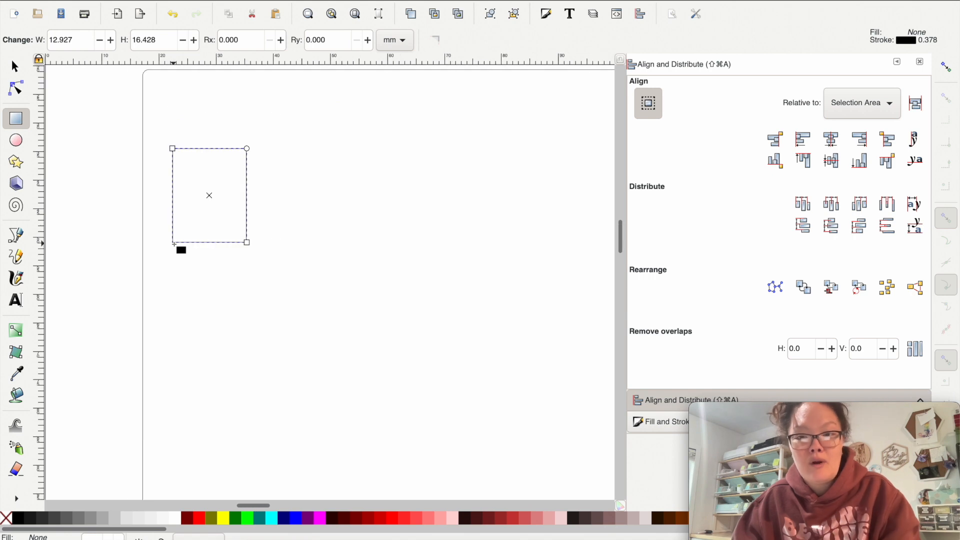
scroll(174, 244, "down", 2)
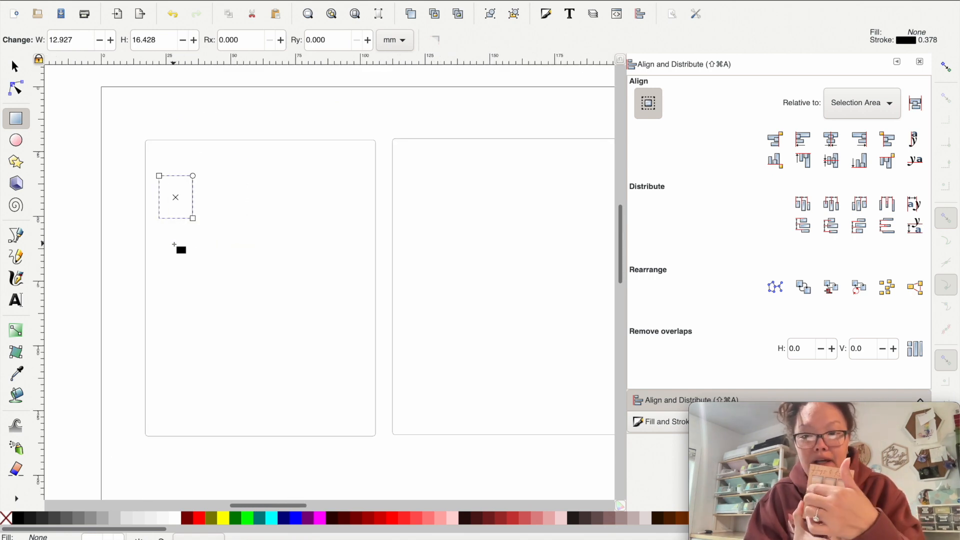
- Move the small rectangle down to about X 0.86, Y 2.10 in and place two duplicates beside it to form a row of three
left_click(15, 68)
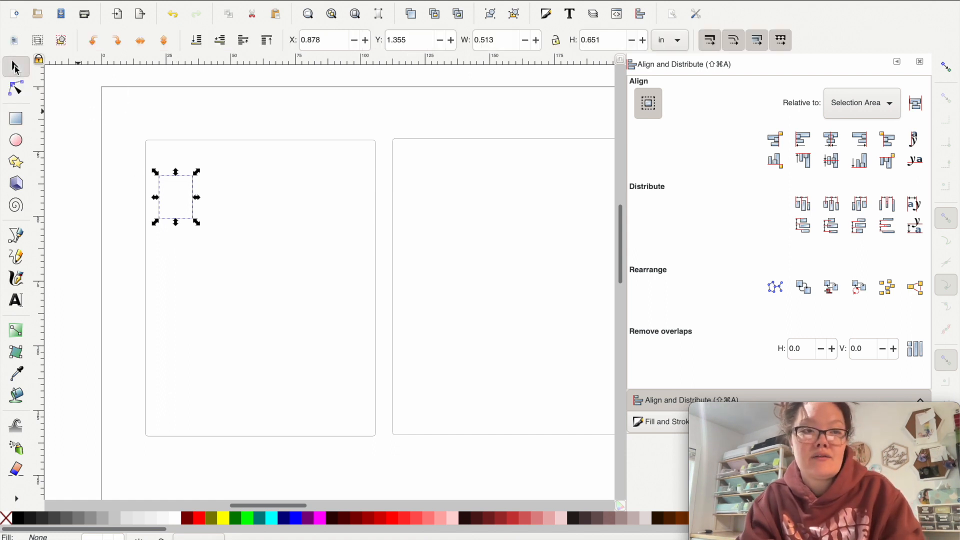
left_click_drag(190, 230, 189, 274)
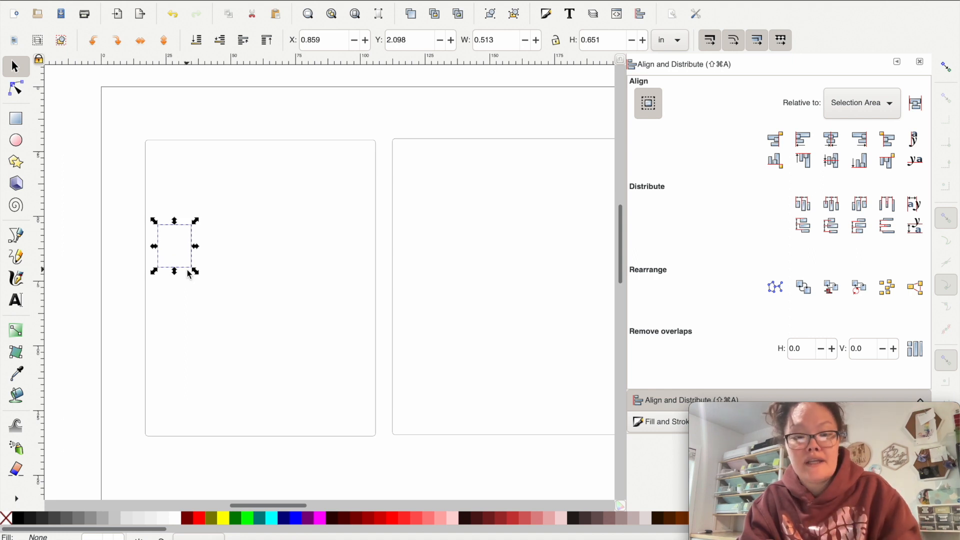
key("ctrl+d")
left_click_drag(188, 272, 273, 270)
scroll(200, 257, "left", 2)
scroll(200, 257, "up", 1)
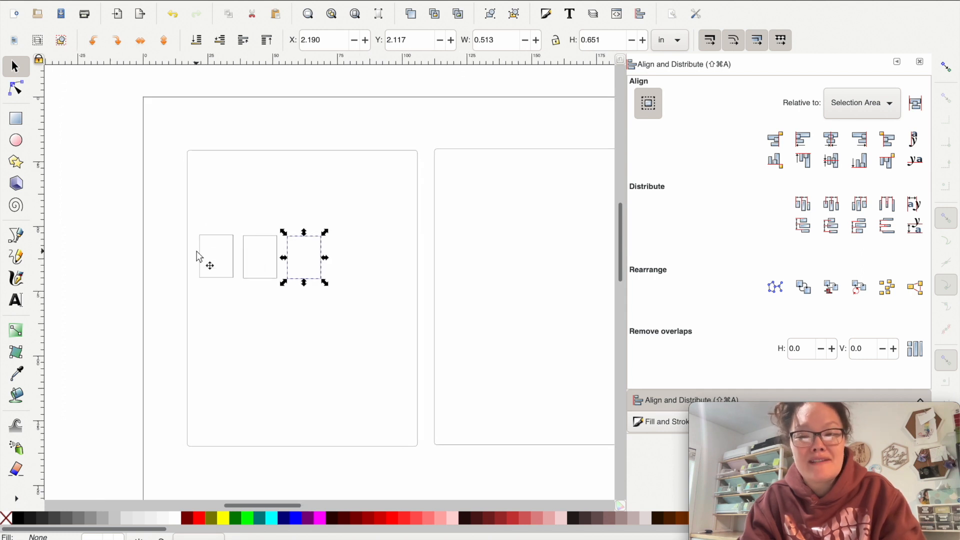
- Move the third small rectangle and the middle one leftward to tighten the gaps in the row of three
scroll(199, 256, "up", 1)
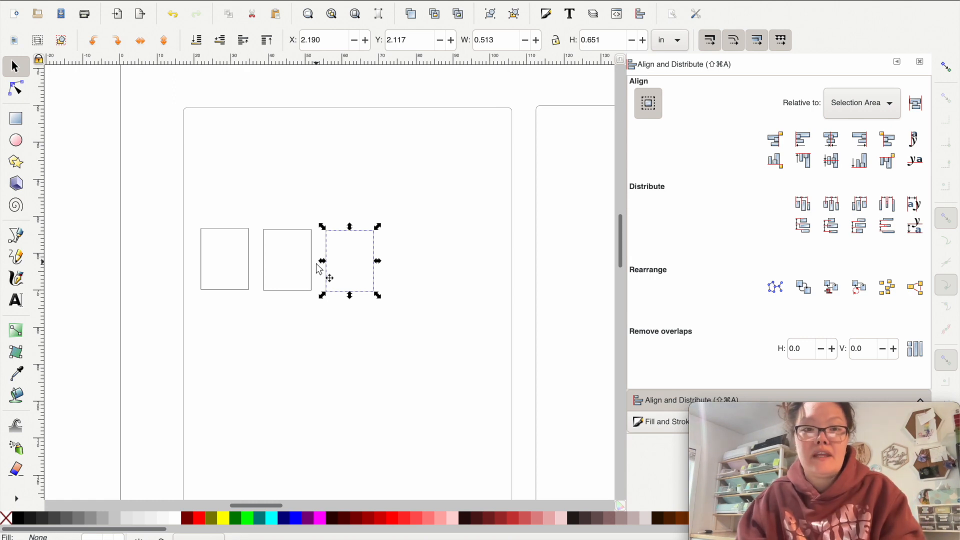
left_click(328, 275)
left_click_drag(328, 275, 253, 281)
left_click(264, 285, "shift")
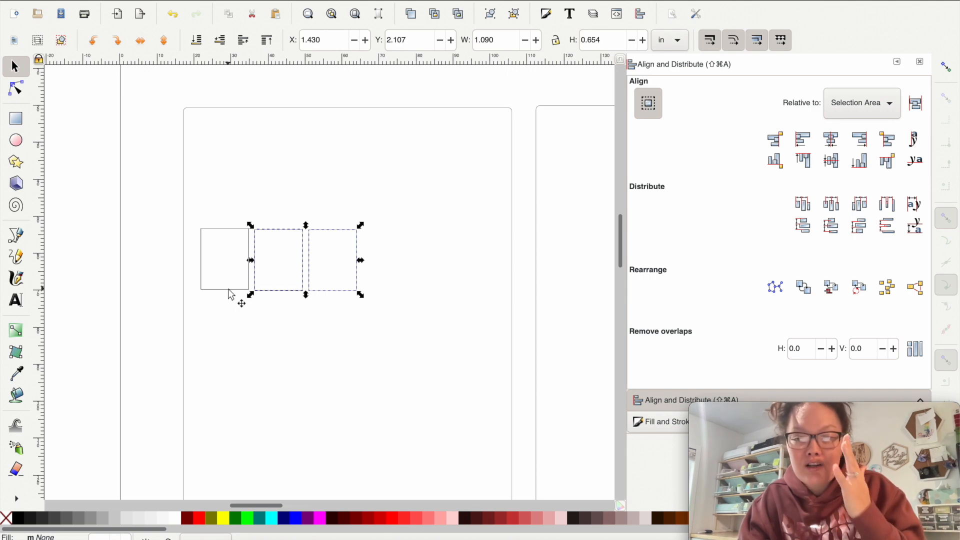
- Align the three small rectangles by their top edges, make their horizontal gaps equal and group them as one row
left_click(230, 290, "shift")
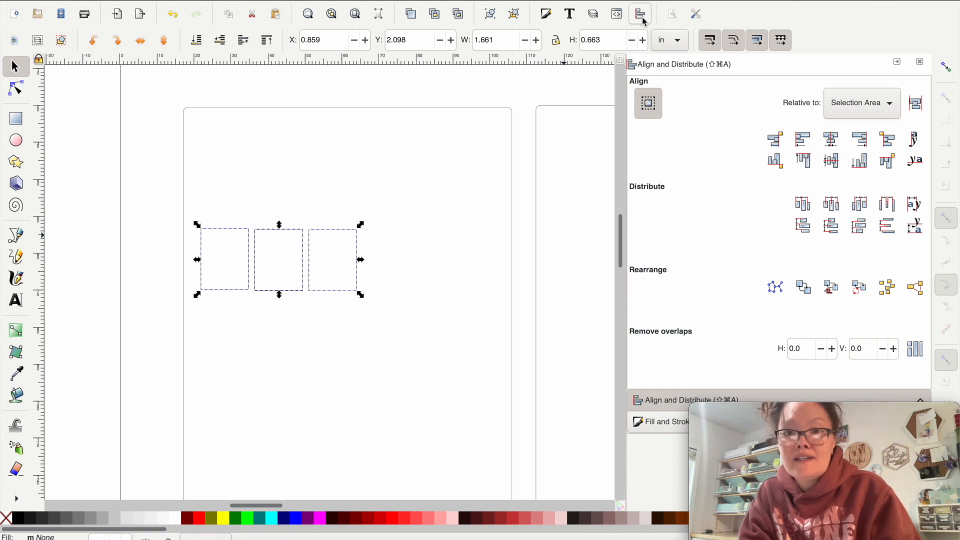
left_click(809, 165)
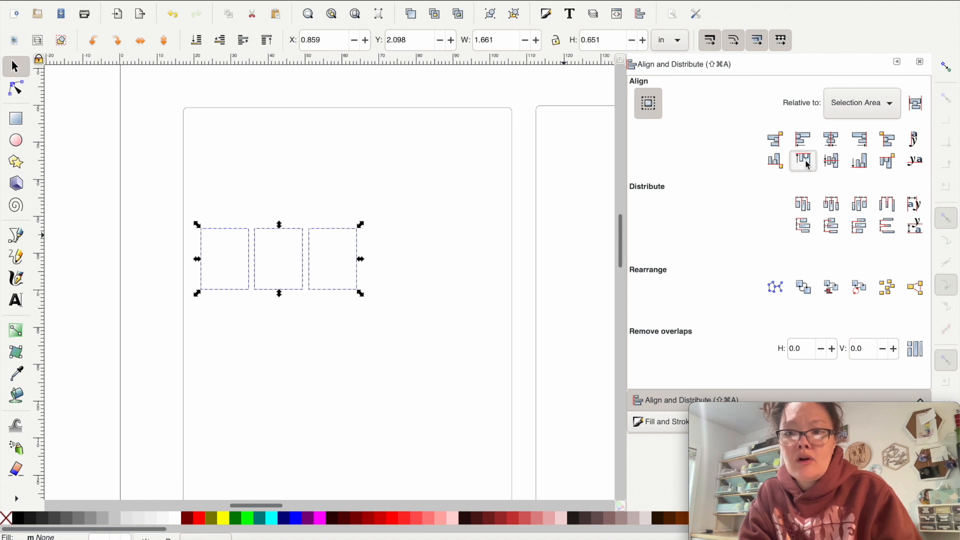
left_click(890, 208)
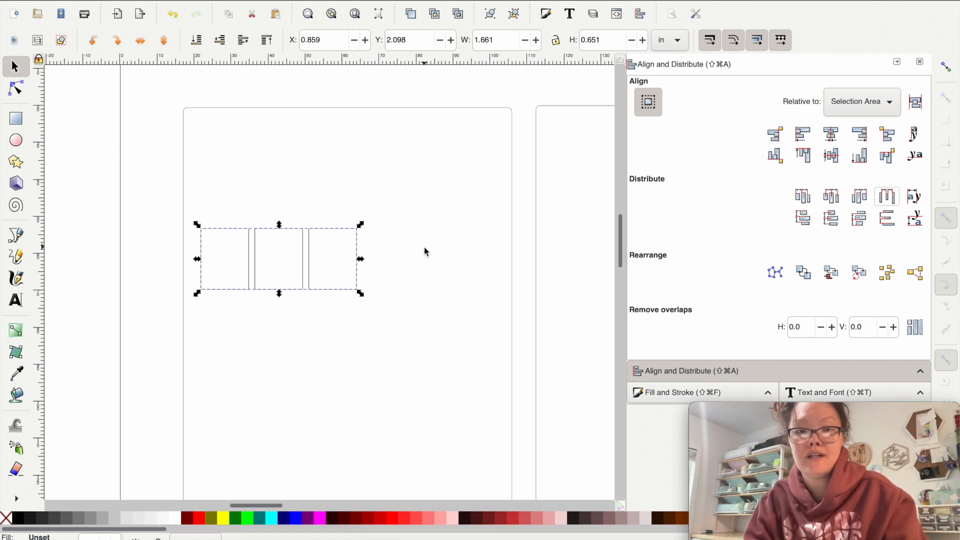
- Place two duplicates of the row beneath it, at about Y 2.81 in and Y 3.56 in, to form a three-by-three grid
key("super+d")
left_click_drag(335, 298, 335, 365)
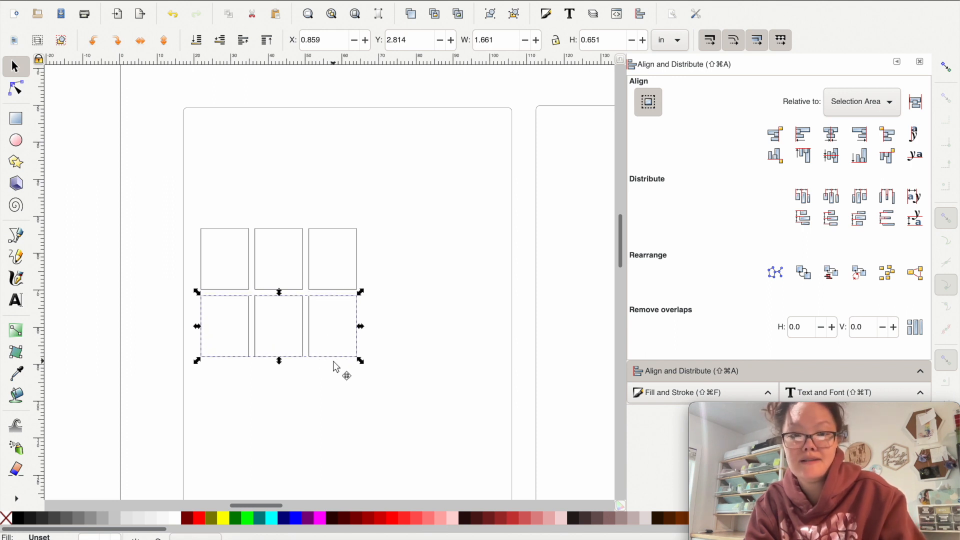
key("super+d")
left_click_drag(333, 359, 334, 358)
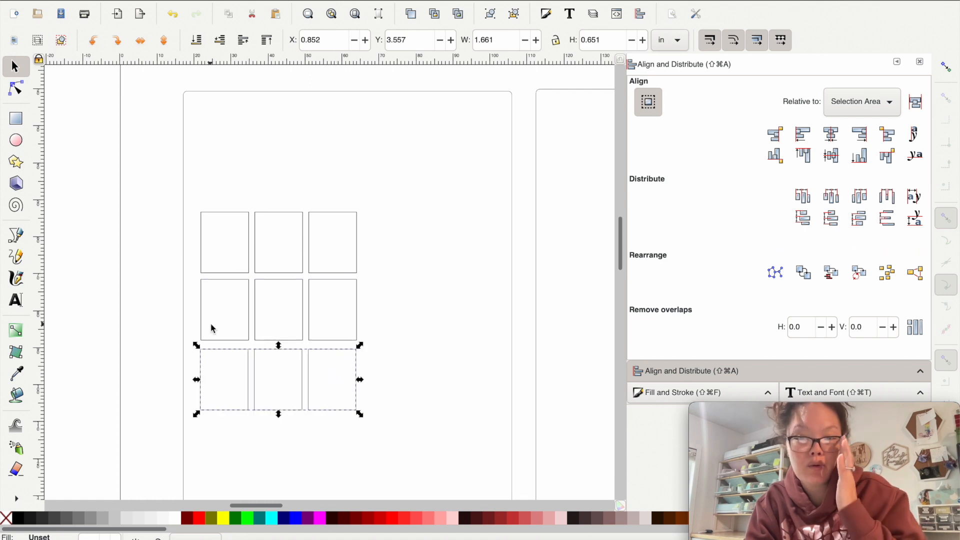
- Center the three rows on a common vertical axis and distribute them with equal vertical gaps
left_click(143, 178)
left_click_drag(143, 179, 410, 433)
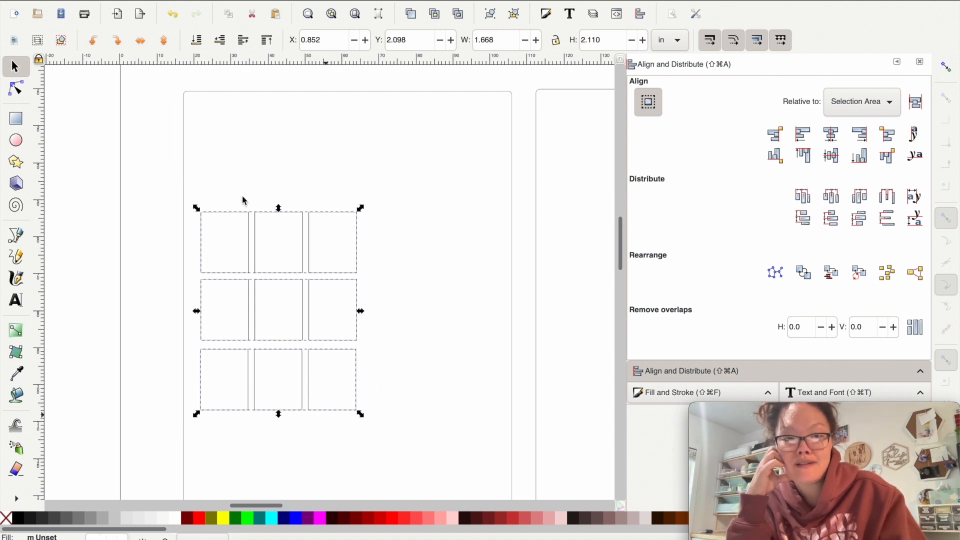
left_click(832, 135)
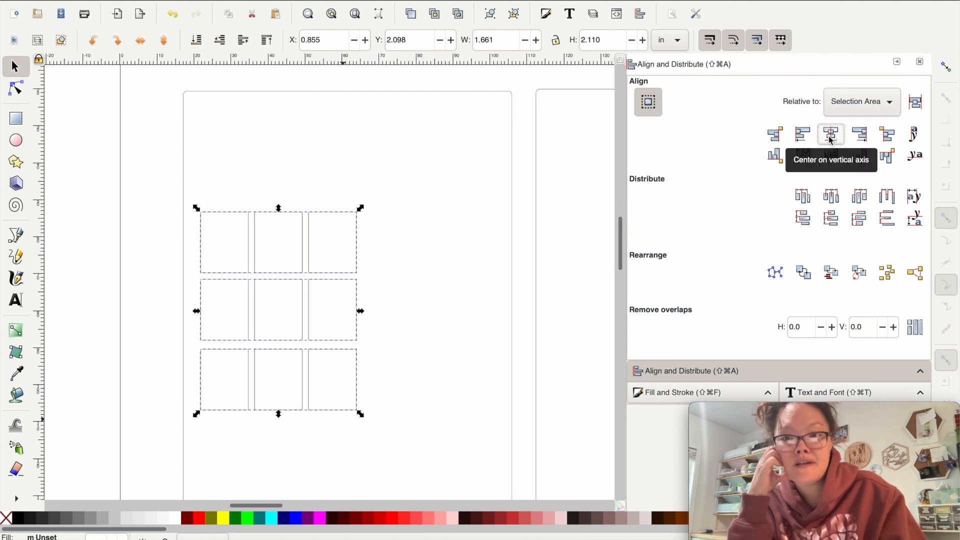
left_click(888, 225)
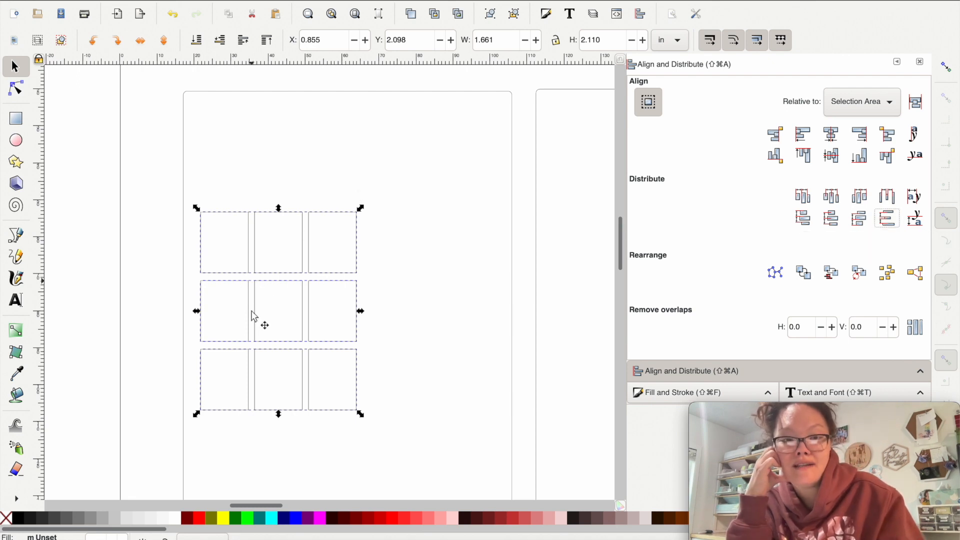
- Draw a thin spacer rectangle about 16.9 mm wide and 1.5 mm high beside the grid and fill it red
scroll(253, 331, "down", 3)
scroll(253, 331, "left", 3)
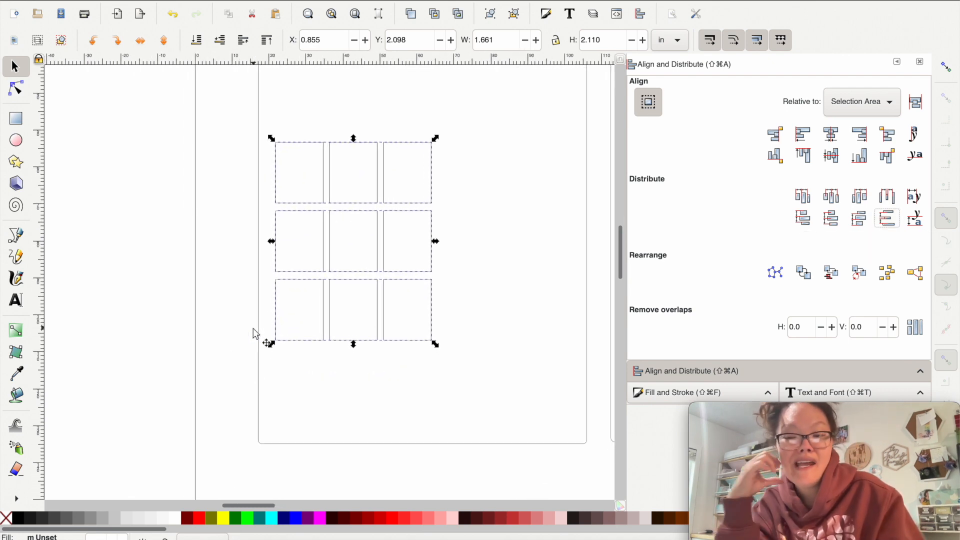
scroll(254, 331, "left", 1)
scroll(254, 332, "up", 2, "ctrl")
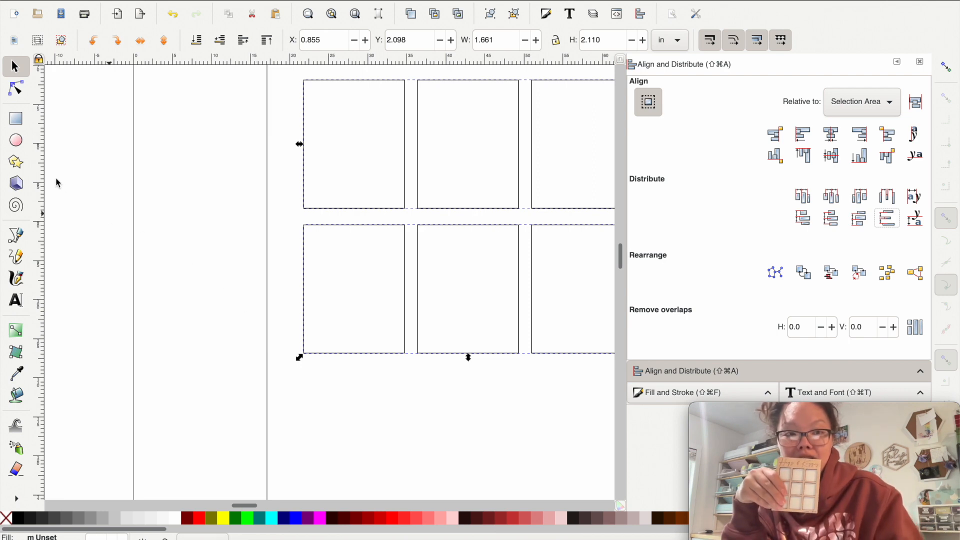
left_click(14, 123)
left_click_drag(198, 201, 331, 214)
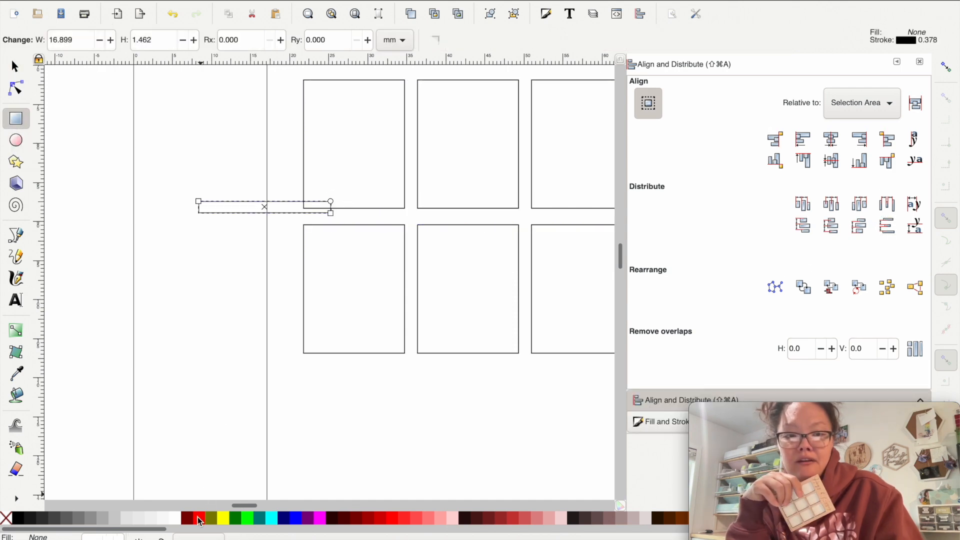
left_click(199, 519)
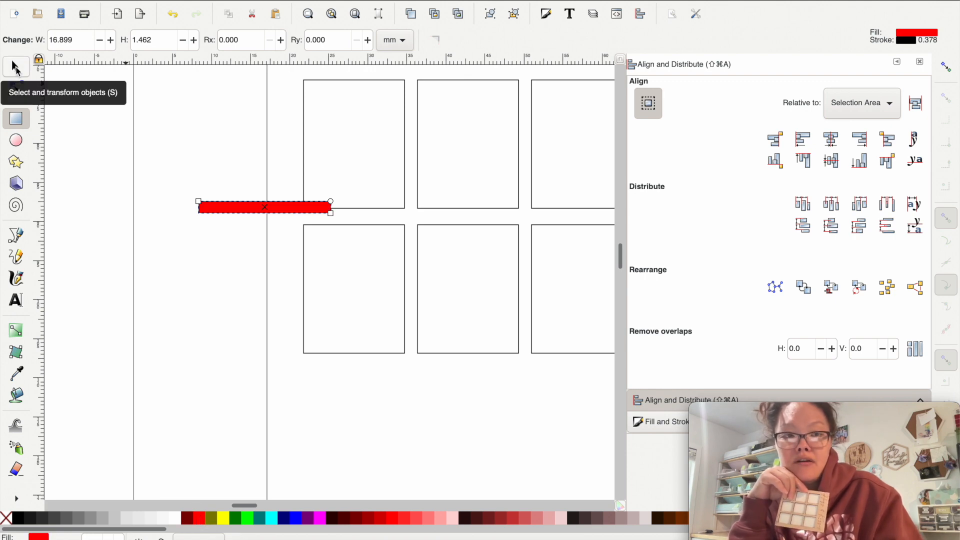
- Fit the red bar to the gap above the bottom row, about 0.081 in thick, and rotate it 90° clockwise into the first column gap
left_click(15, 68)
left_click_drag(227, 210, 375, 225)
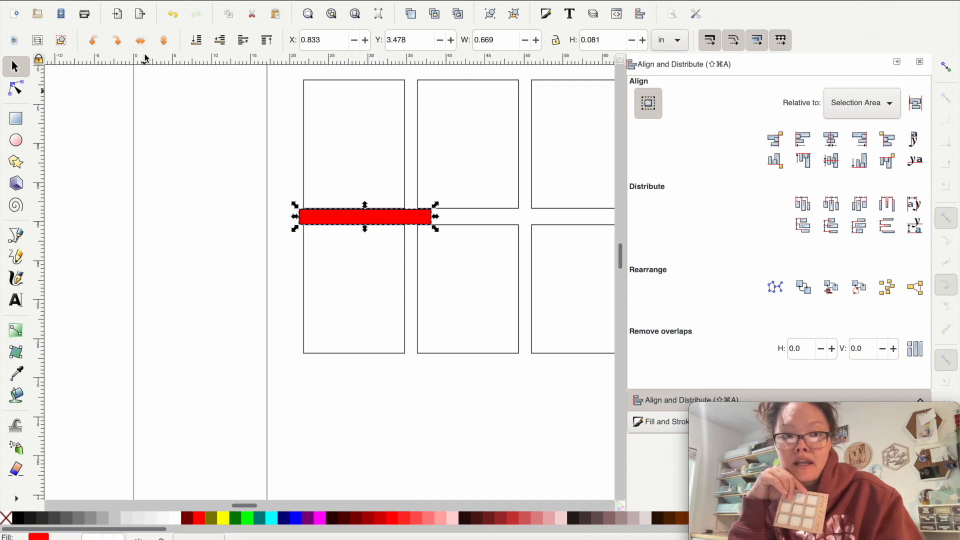
left_click(118, 42)
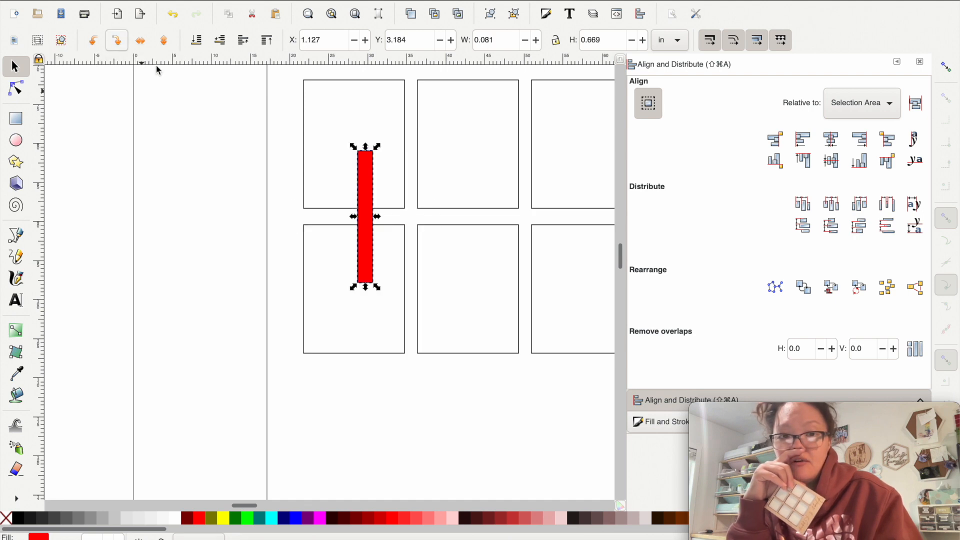
left_click_drag(368, 196, 418, 197)
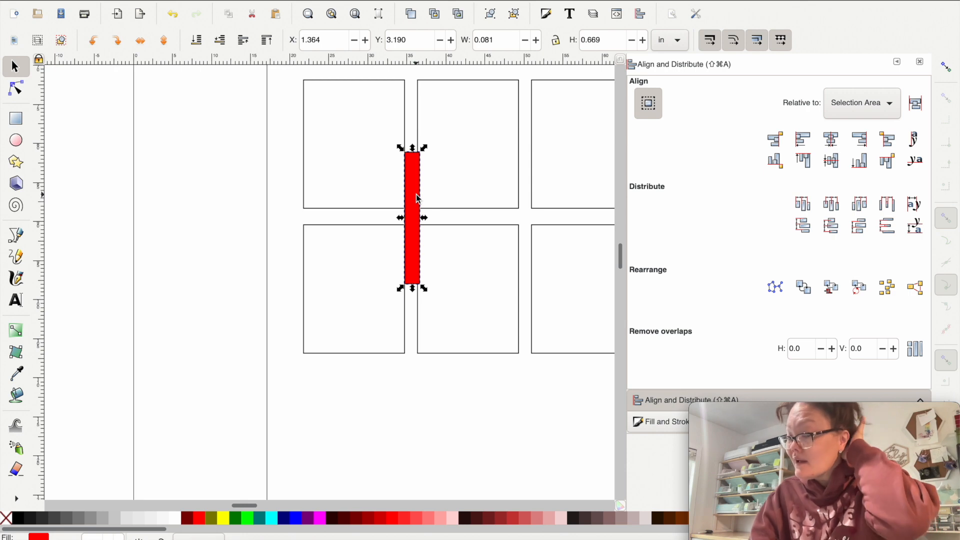
- Narrow the vertical red bar to about 0.071 in so it matches the gap between the first two columns
scroll(417, 198, "up", 1)
scroll(417, 198, "right", 5)
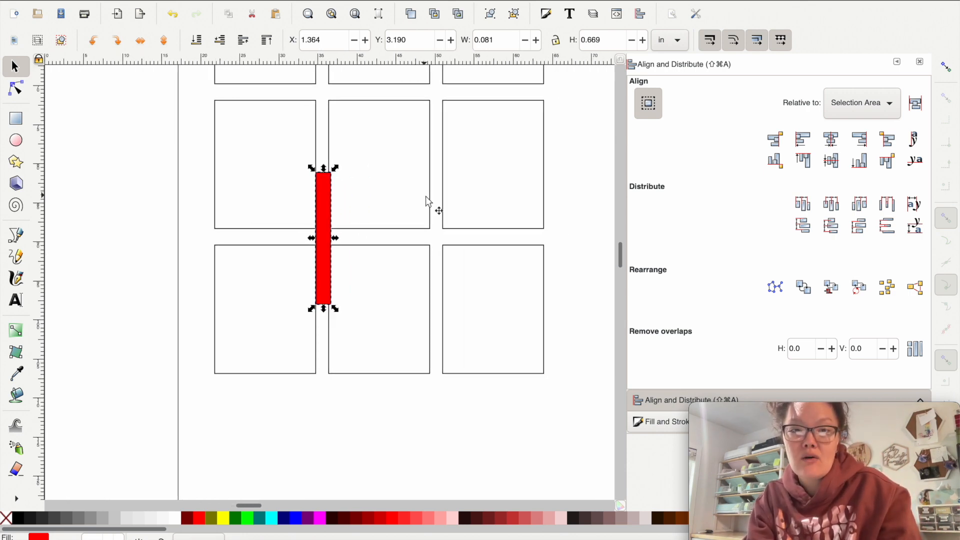
left_click(429, 198)
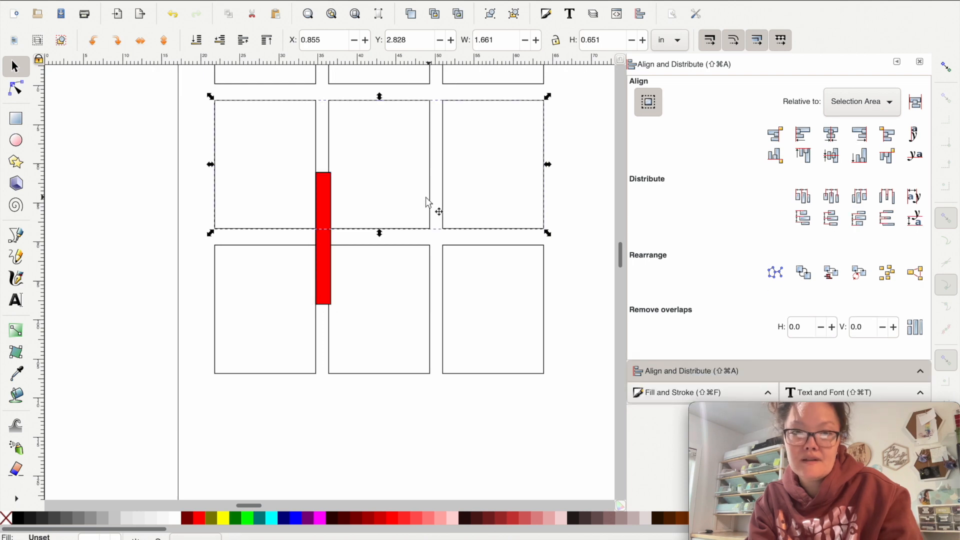
left_click(328, 245)
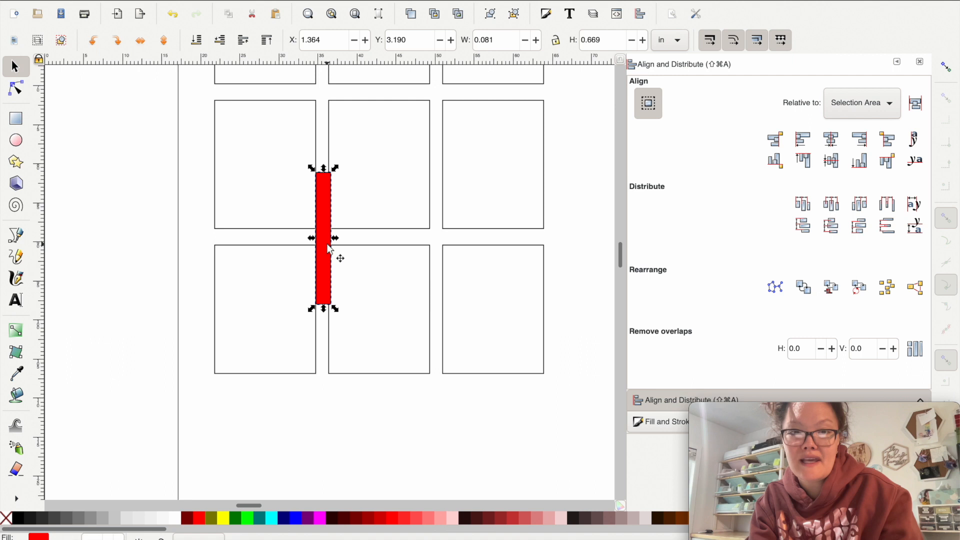
left_click_drag(333, 239, 333, 239)
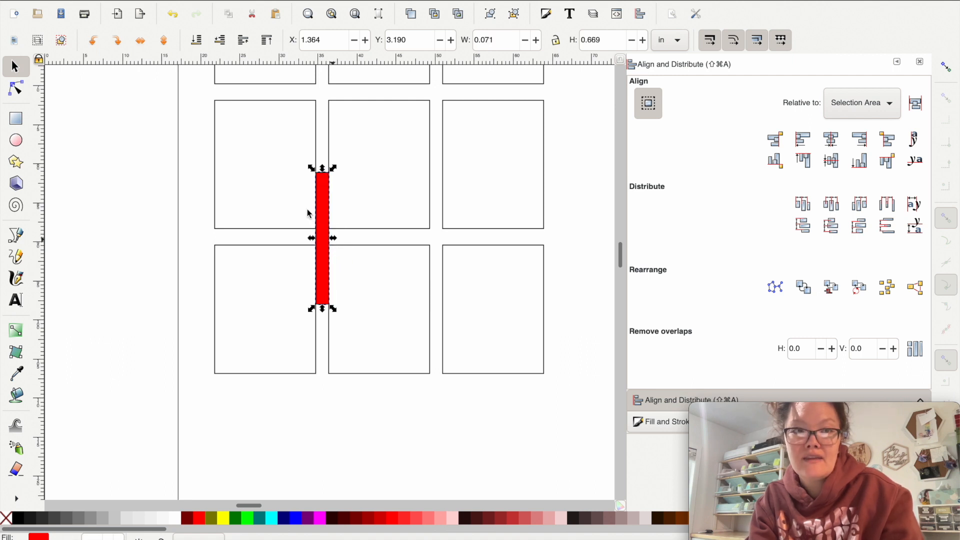
- Rotate the bar 90° counter-clockwise, set it against the middle row's lower edge and raise the bottom row to meet it
left_click(93, 47)
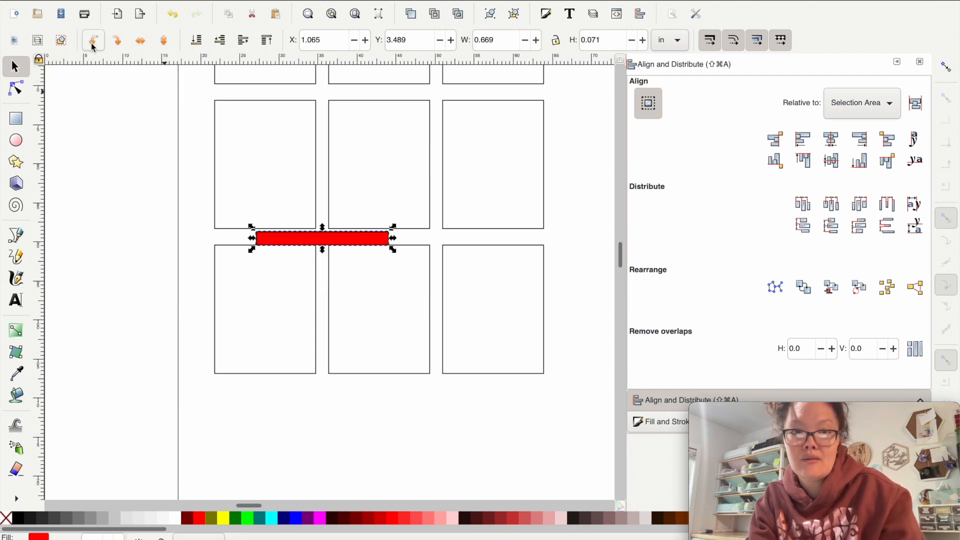
left_click_drag(300, 235, 292, 239)
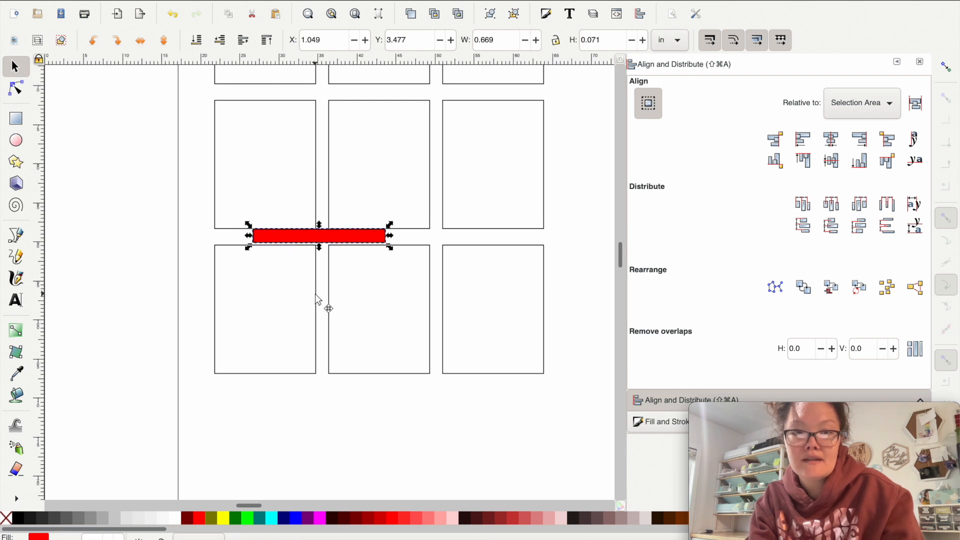
left_click(316, 296)
key("Up")
left_click_drag(316, 299, 318, 300)
- Move the red bar to the gap above the middle row and lower the top row to meet it
scroll(317, 300, "up", 4)
scroll(318, 300, "right", 1)
scroll(317, 300, "up", 1)
scroll(317, 300, "left", 1)
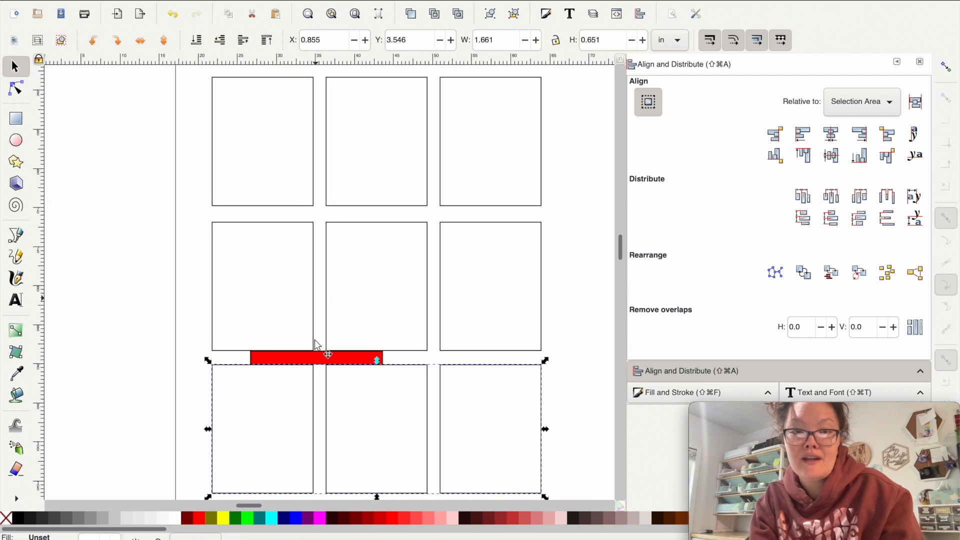
left_click(317, 358)
left_click_drag(317, 359, 323, 212)
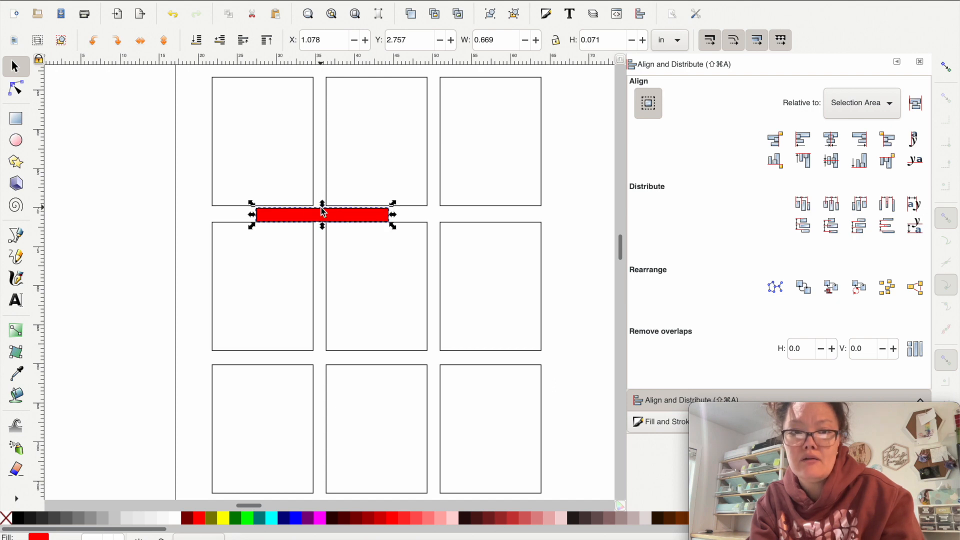
left_click(228, 206)
left_click_drag(228, 204, 228, 207)
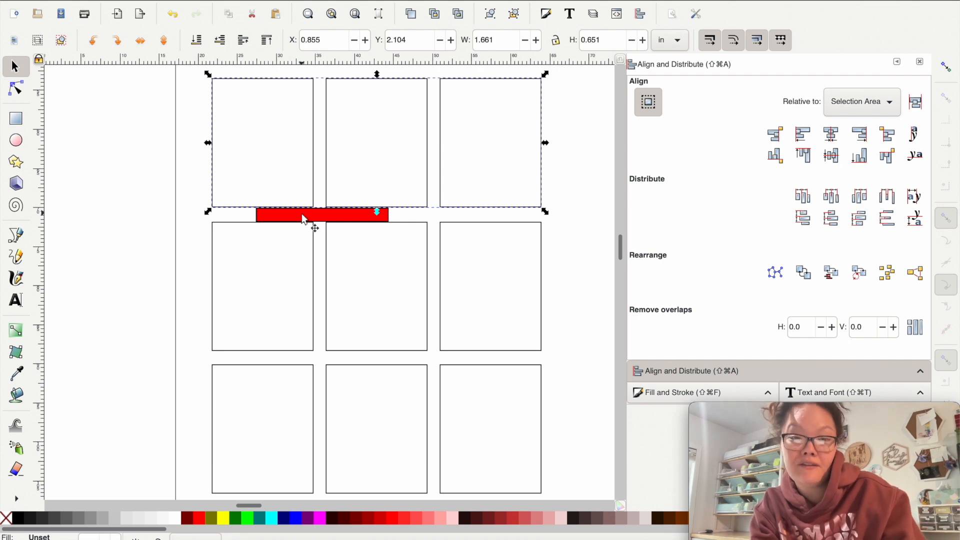
- Delete the red spacer bar between the top and middle rows
left_click(155, 197)
left_click(298, 219)
key("Delete")
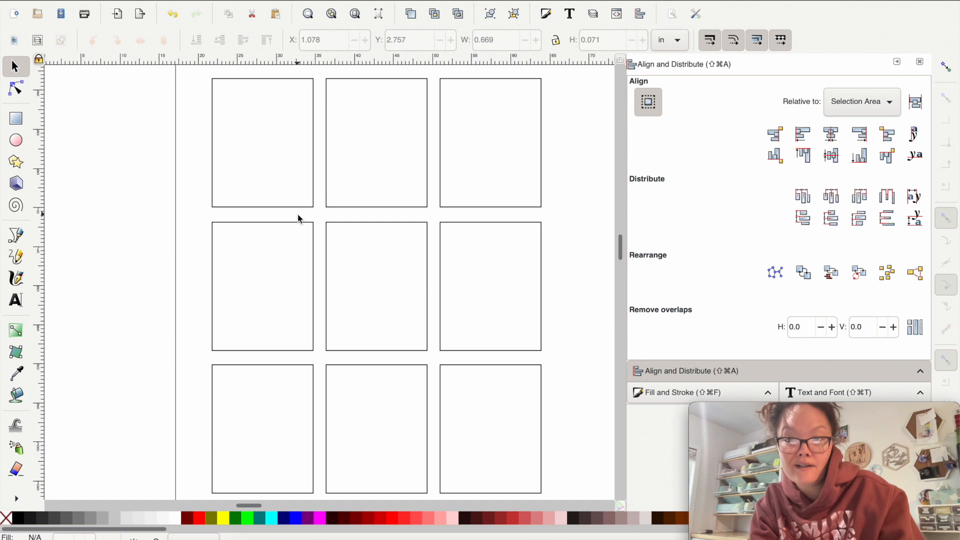
- Center the three rows on a common vertical axis and group them into one grid
scroll(298, 214, "down", 1)
left_click(144, 83)
left_click_drag(144, 83, 515, 446)
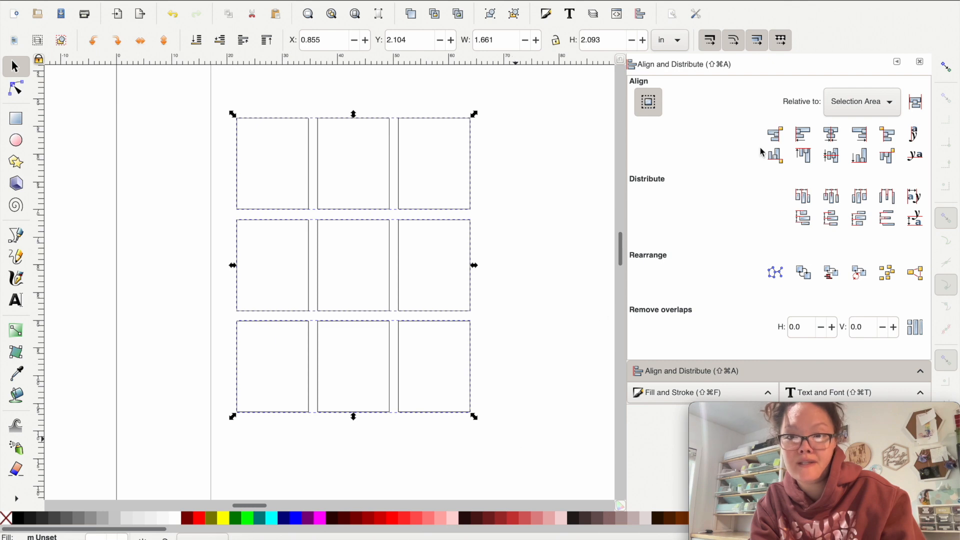
left_click(833, 135)
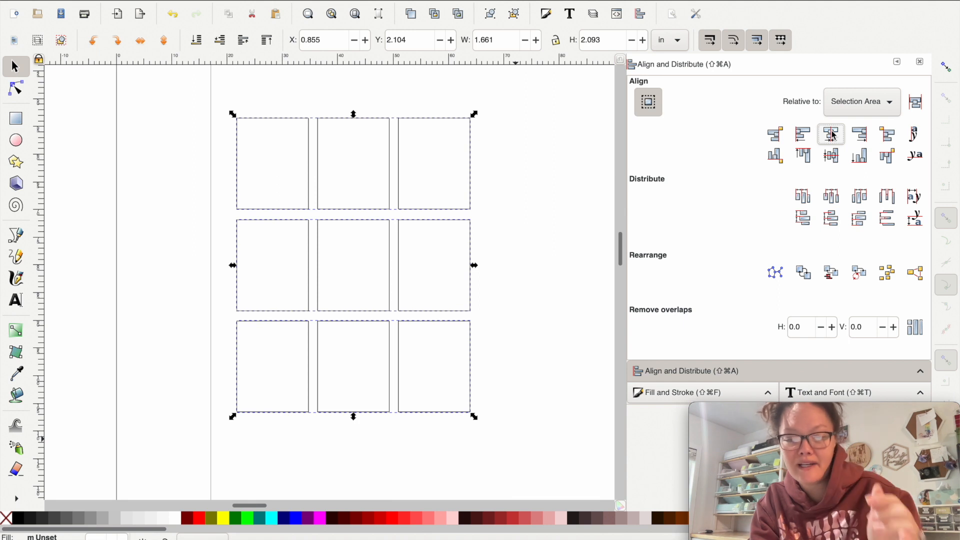
key("super+g")
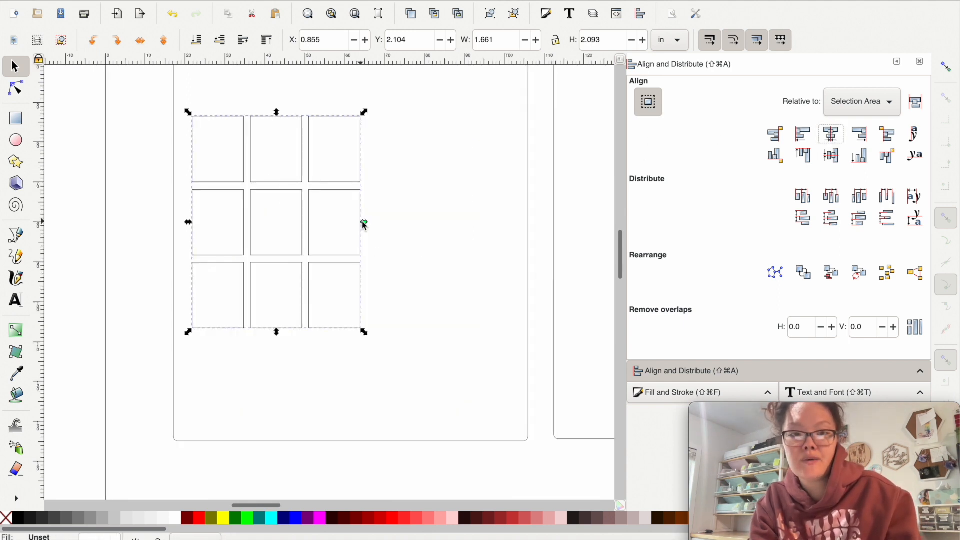
- Stretch the grouped grid to about 3.17 in wide and 3.06 in high to fill the lower part of the first panel
left_click_drag(363, 222, 512, 221)
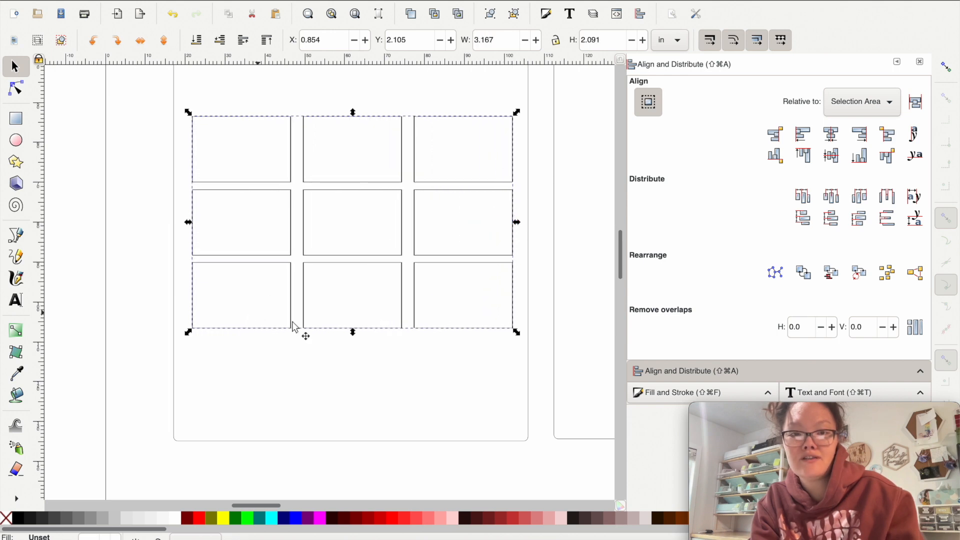
left_click_drag(353, 332, 352, 434)
scroll(352, 434, "down", 1)
scroll(353, 434, "up", 2)
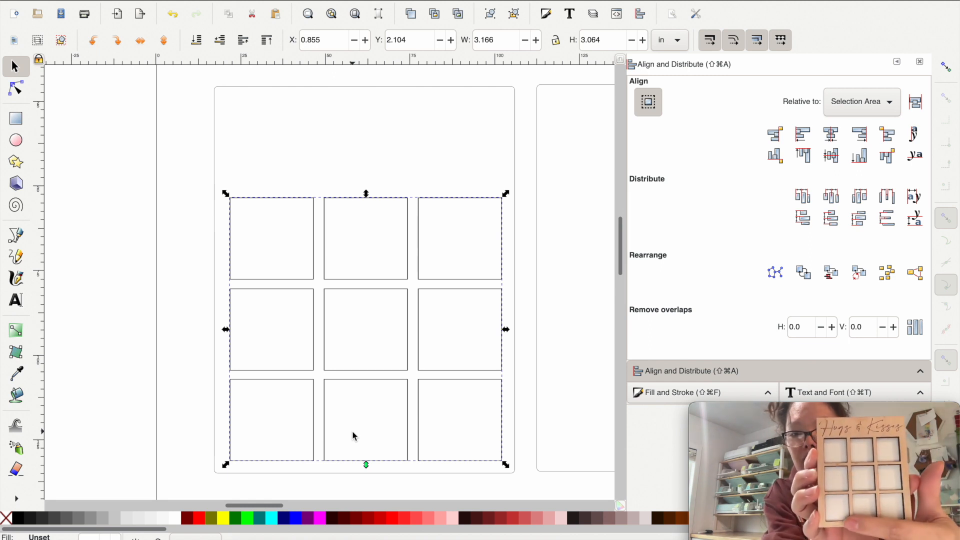
- Widen the grid of squares to about 3.20 in and center it with the first panel on a common vertical axis
left_click(185, 320)
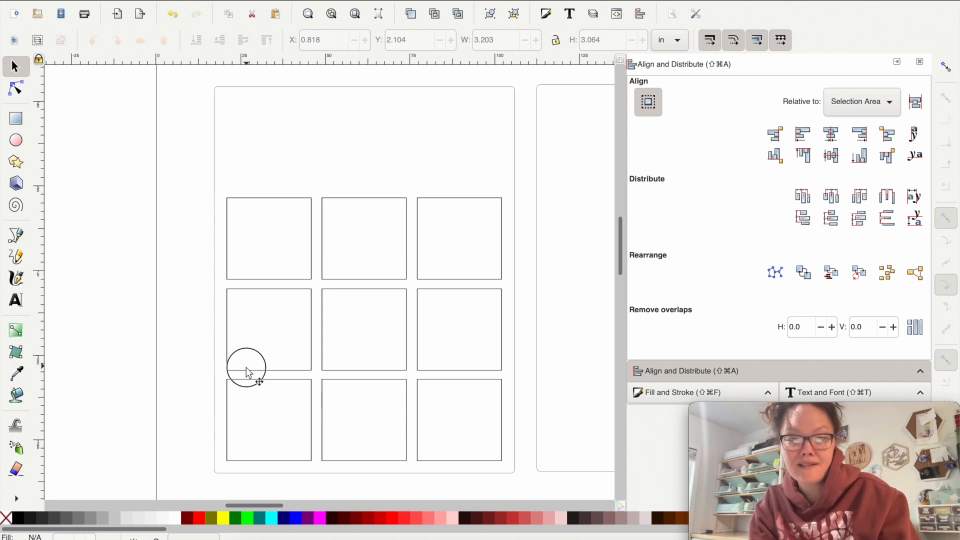
left_click(249, 372)
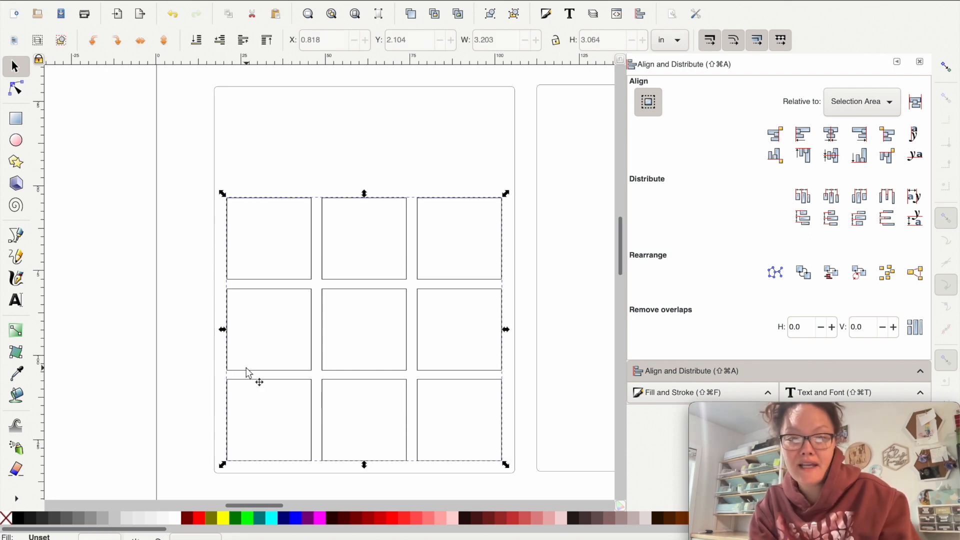
left_click(215, 383, "shift")
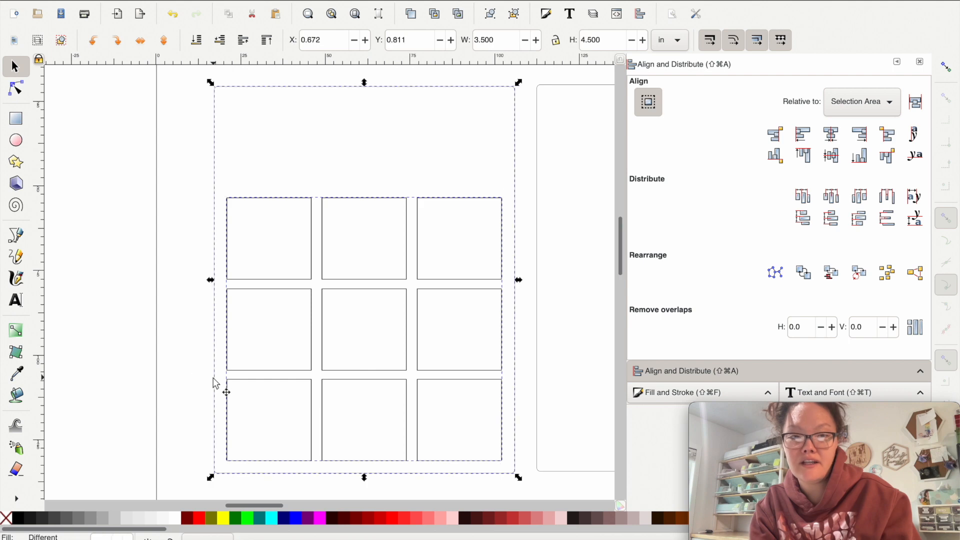
left_click(830, 136)
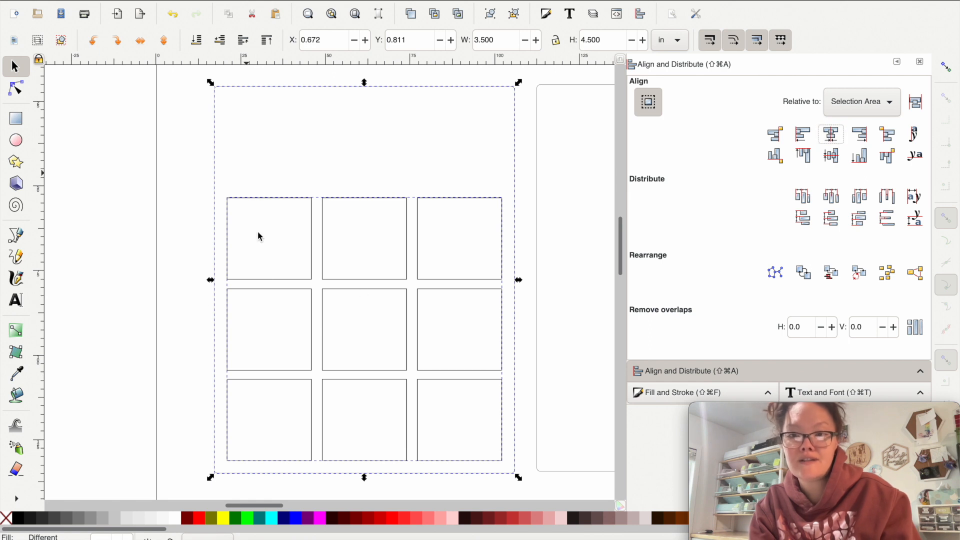
- Try centering the grid and the first panel on a common horizontal axis, and undo it
left_click(839, 159)
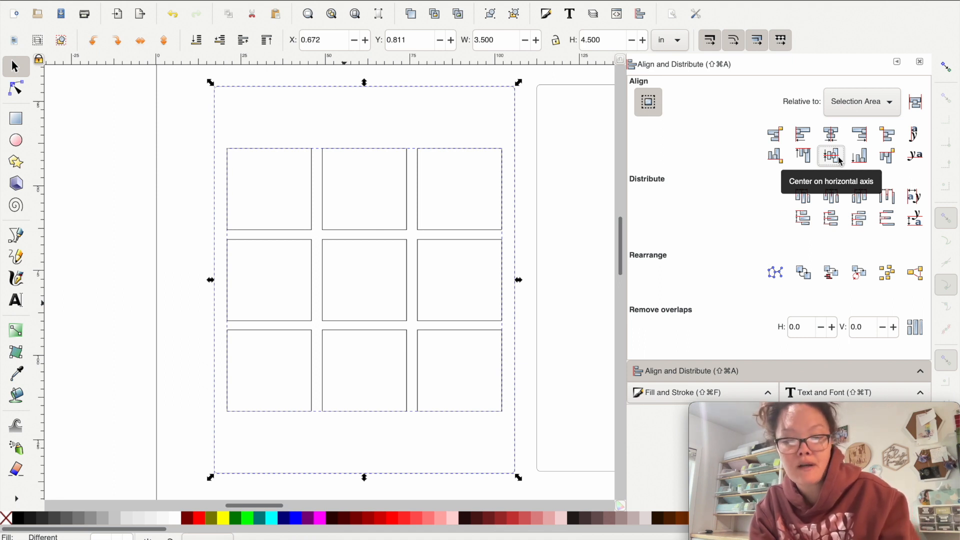
key("super+z")
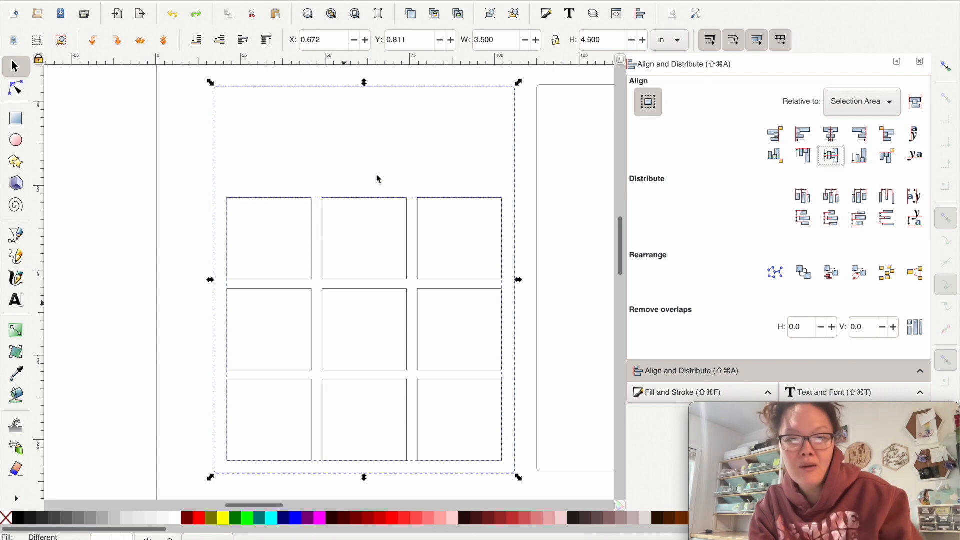
left_click(167, 219)
scroll(167, 223, "down", 1)
scroll(167, 222, "right", 1)
scroll(167, 223, "down", 1)
scroll(167, 223, "right", 1)
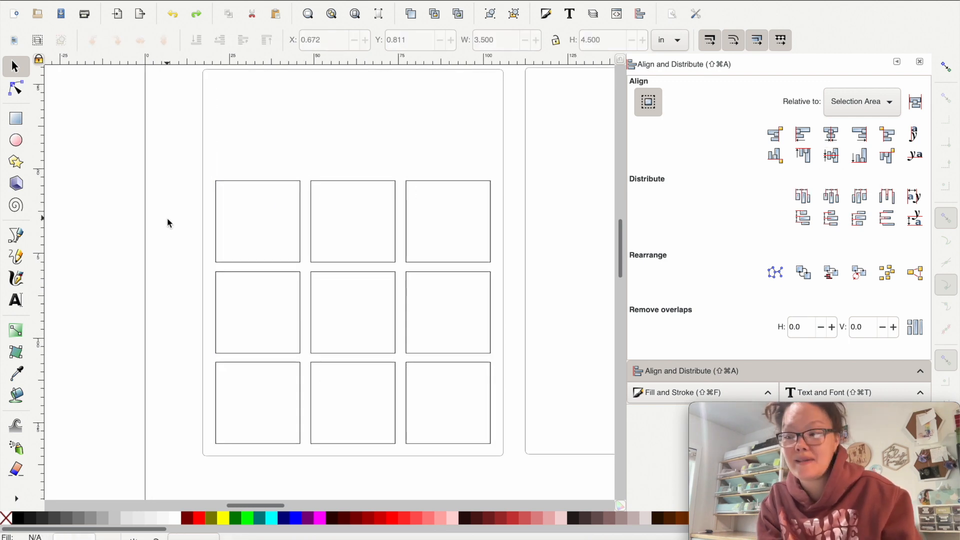
scroll(168, 223, "up", 2)
scroll(168, 223, "left", 1)
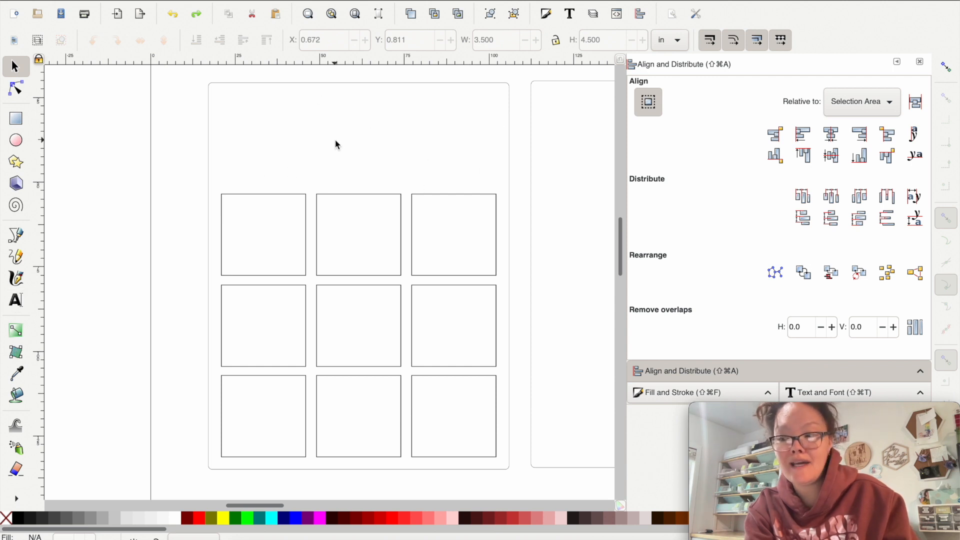
- Add the text "Hugs & Kisses" and place it in the empty space above the grid on the first panel
left_click(19, 307)
left_click(230, 128)
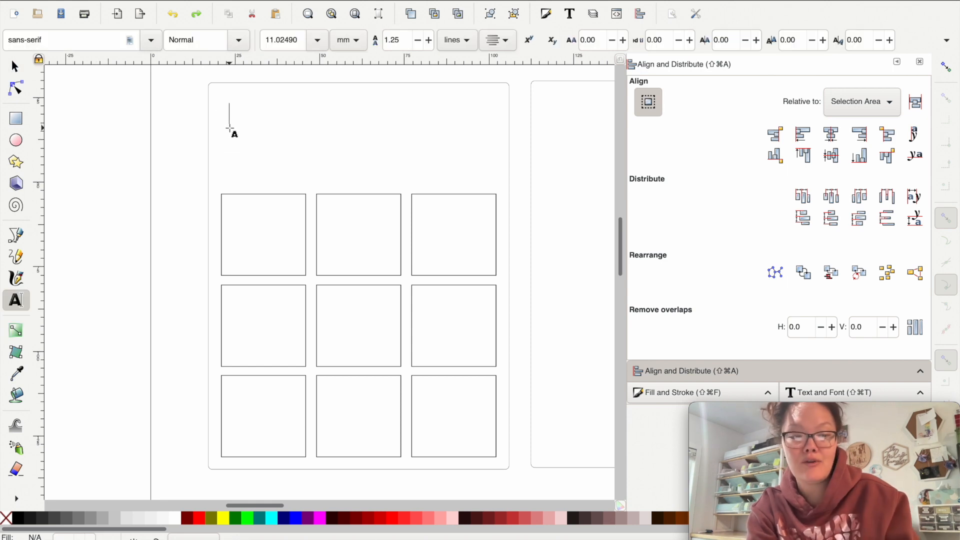
key("ctrl+v")
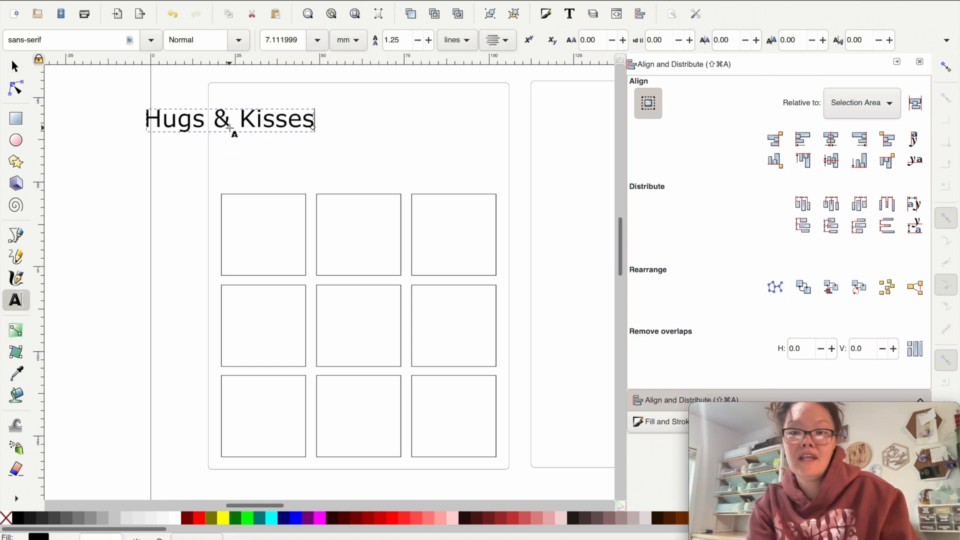
left_click(15, 68)
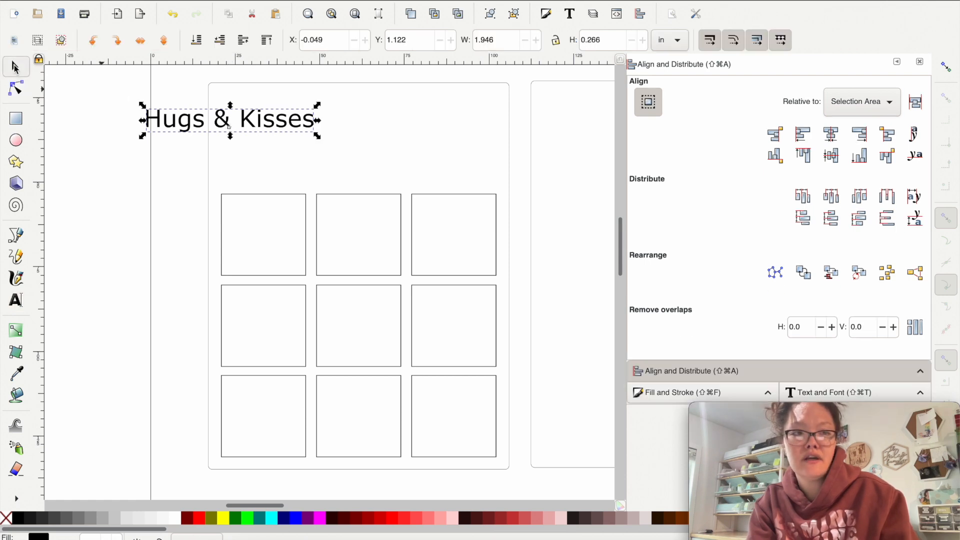
left_click(164, 123)
left_click_drag(164, 124, 259, 134)
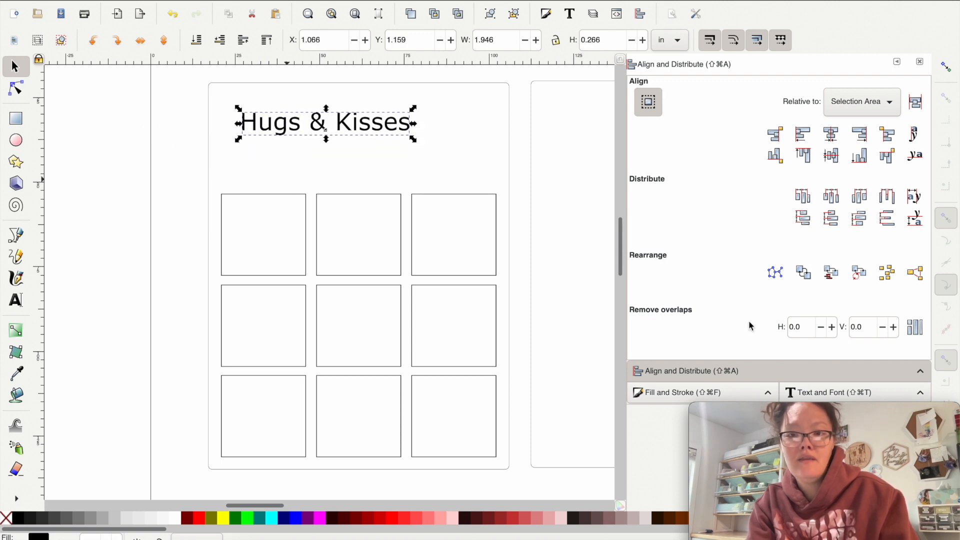
- Set the Hugs & Kisses title in the Amalfi Coast font and shift it right to sit inside the panel edge
left_click(802, 398)
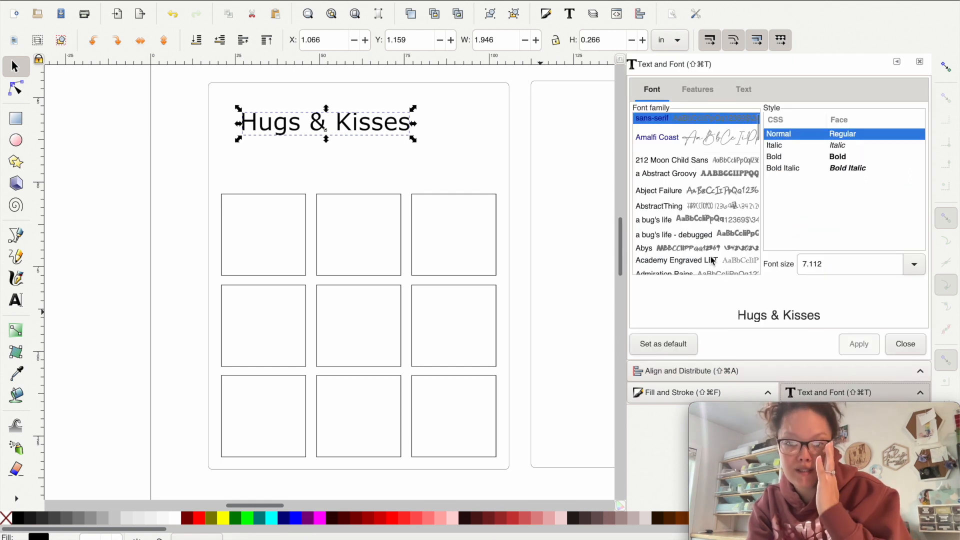
left_click(691, 139)
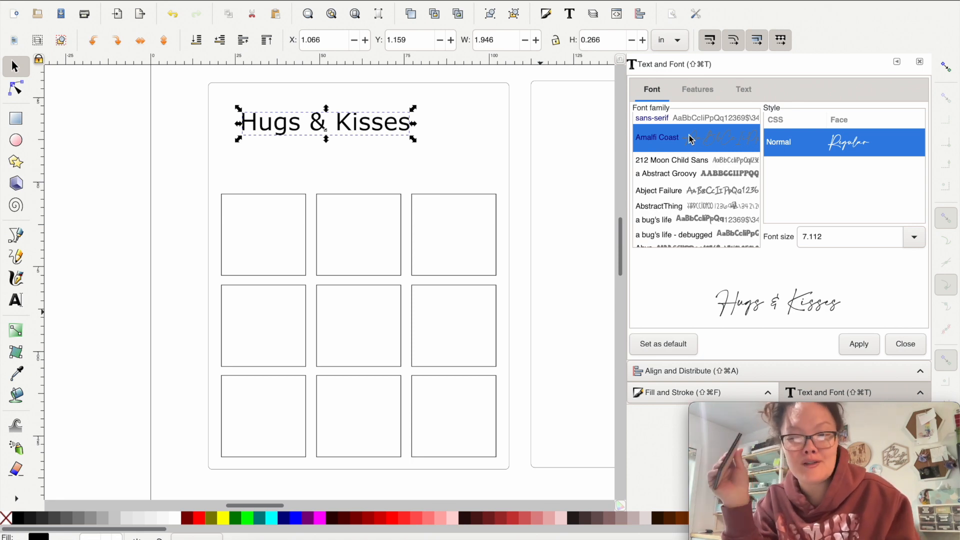
left_click(865, 347)
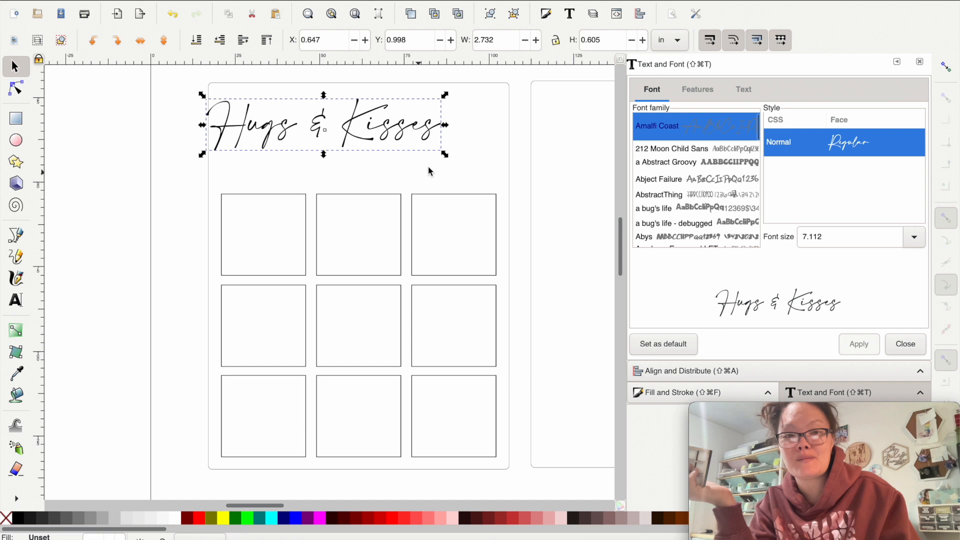
left_click_drag(404, 139, 413, 140)
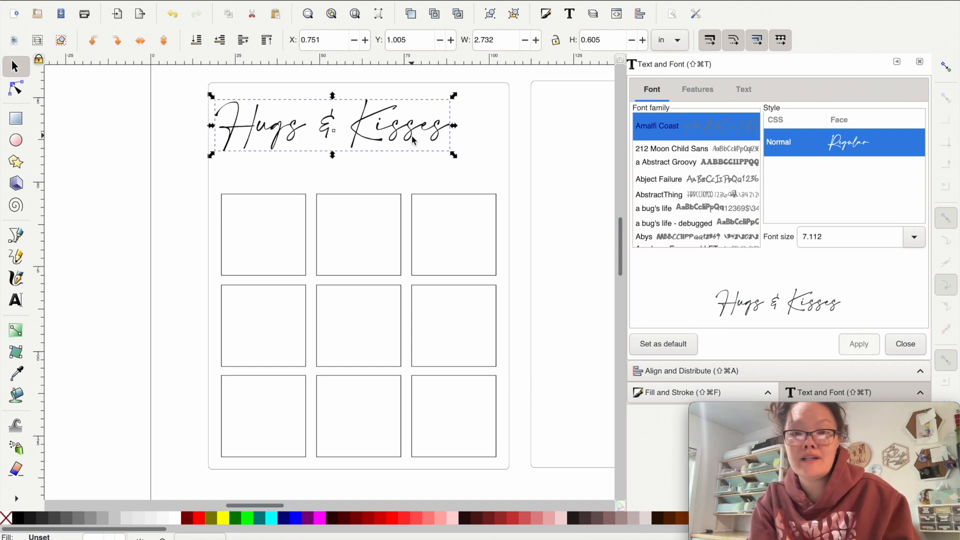
- Try stretching the title freely to about 3.23 in wide and 0.98 in high, and undo it
left_click(452, 155)
left_click_drag(454, 156, 497, 188)
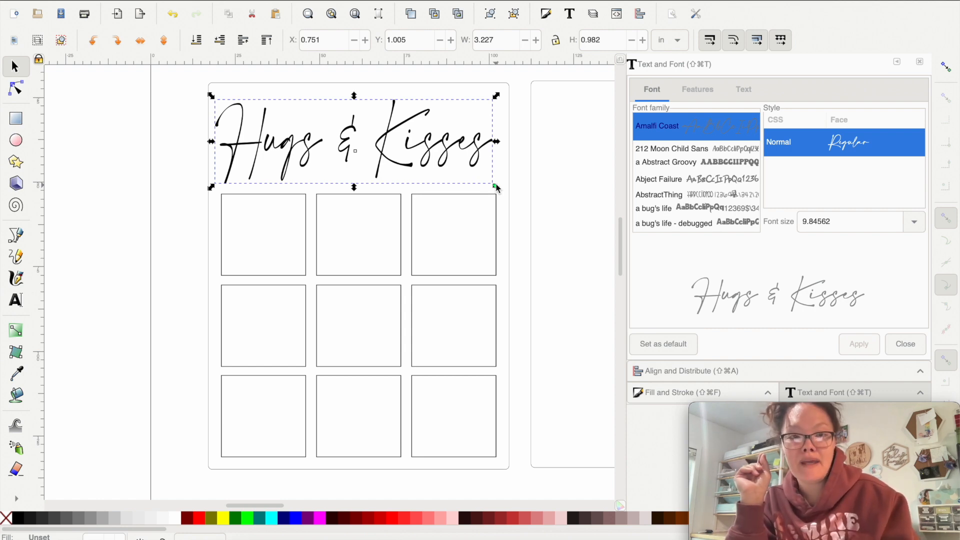
left_click_drag(497, 188, 455, 158)
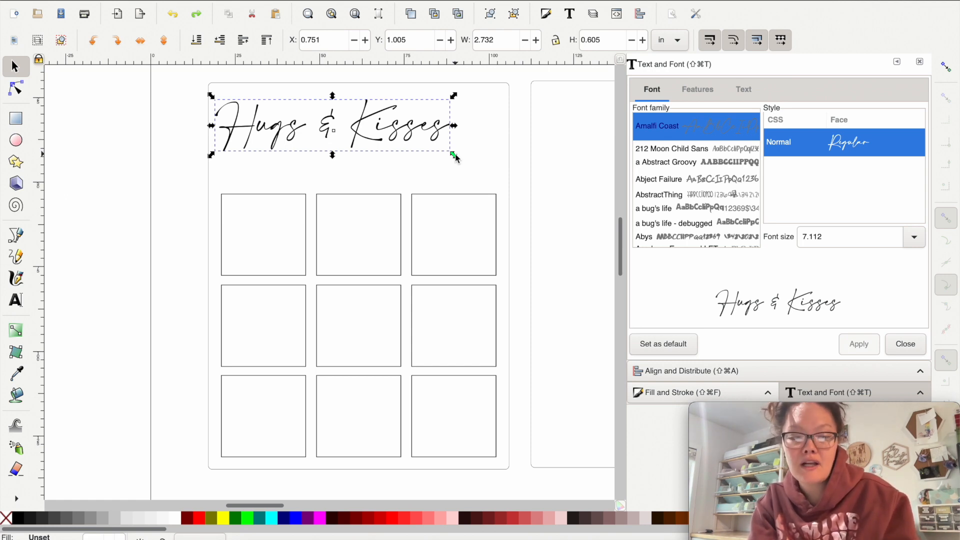
- Enlarge the title proportionally to about 3.33 in wide and 0.74 in high and center it on the first panel's vertical axis
left_click_drag(454, 155, 547, 170)
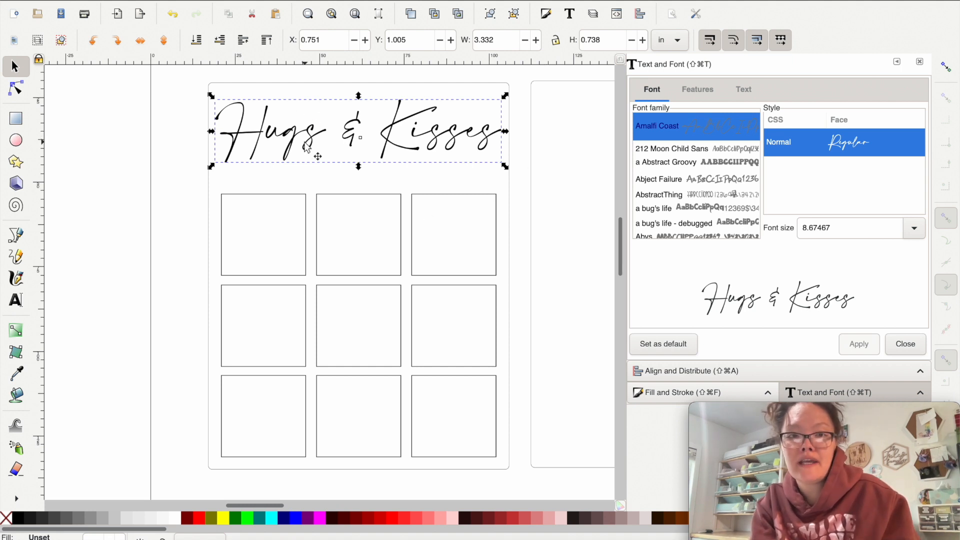
left_click(333, 83)
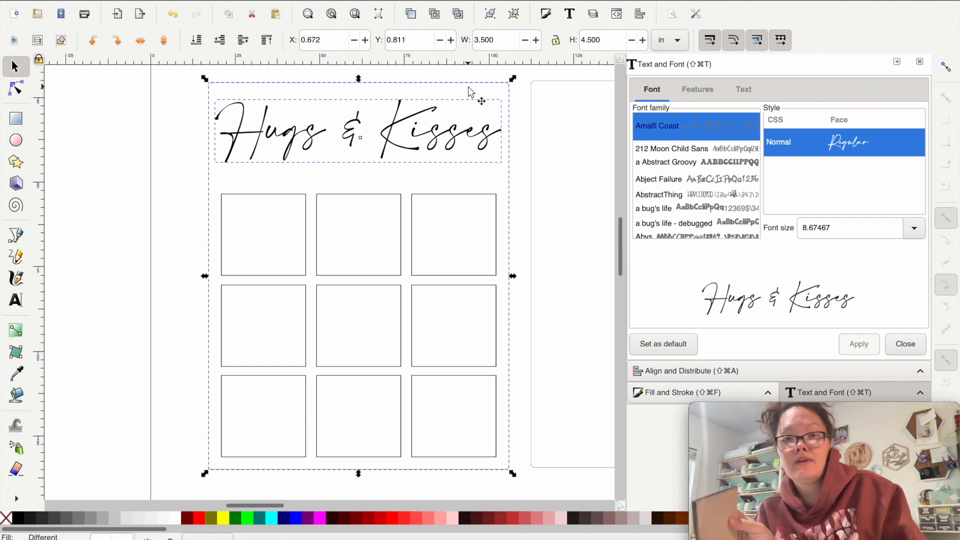
left_click(640, 15)
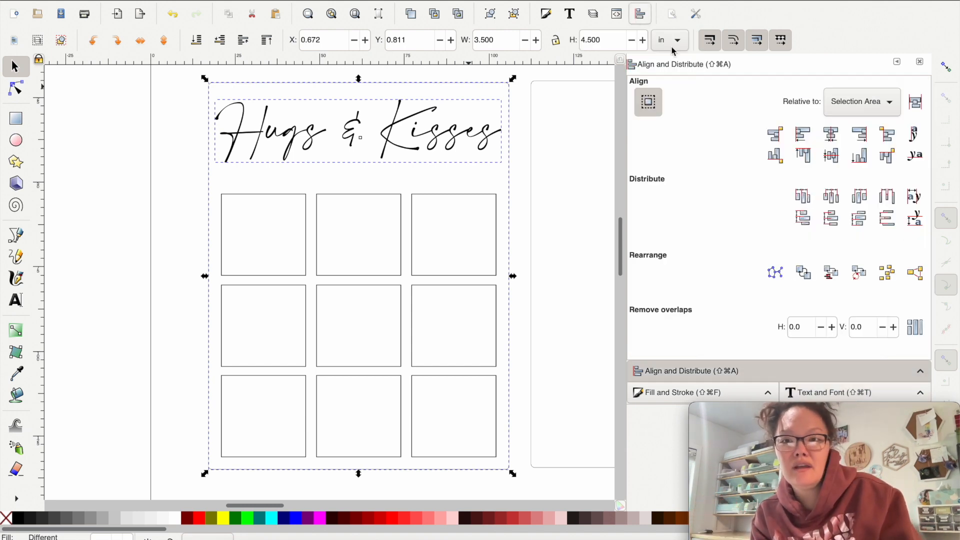
left_click(840, 140)
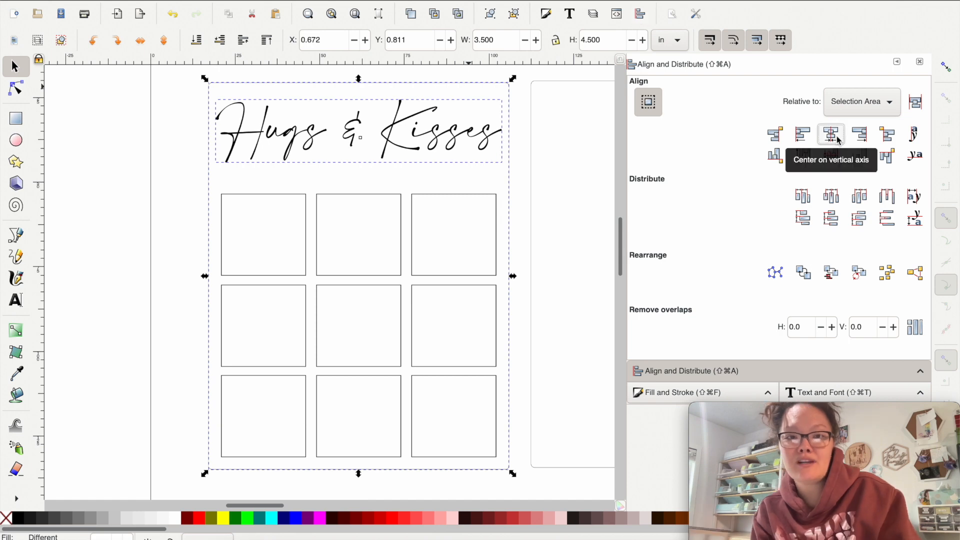
left_click(518, 265)
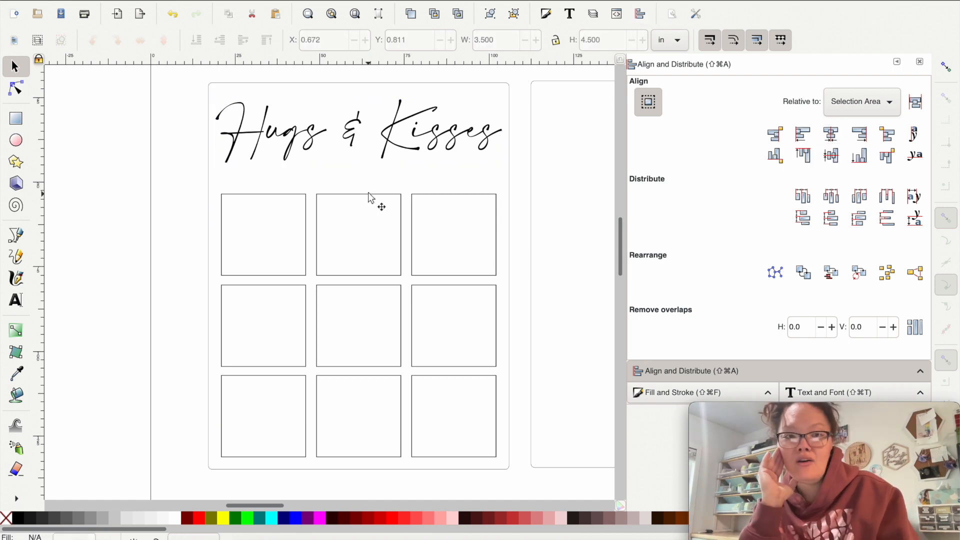
- Stretch the grid of squares to about 3.28 in high so it fills the space below the title
left_click(358, 194)
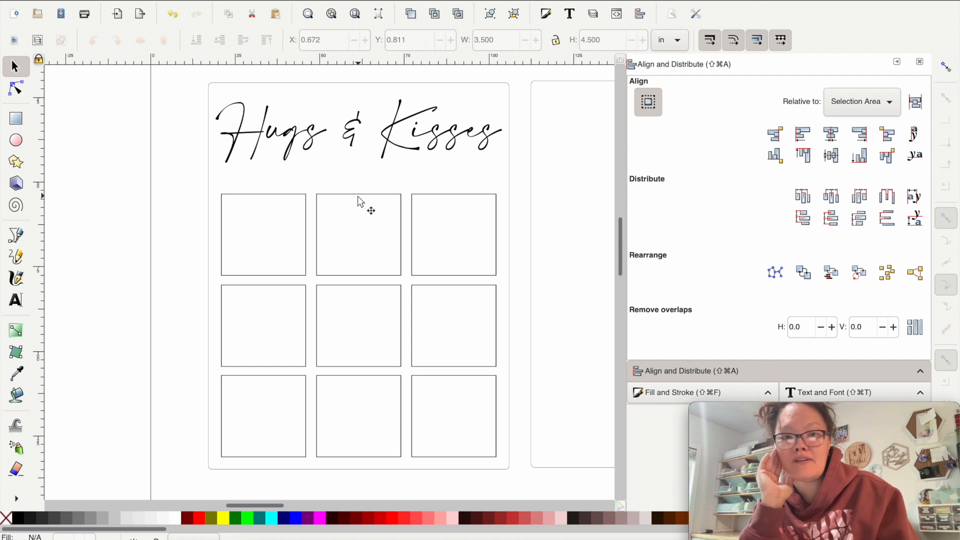
left_click_drag(359, 192, 358, 171)
left_click(131, 361)
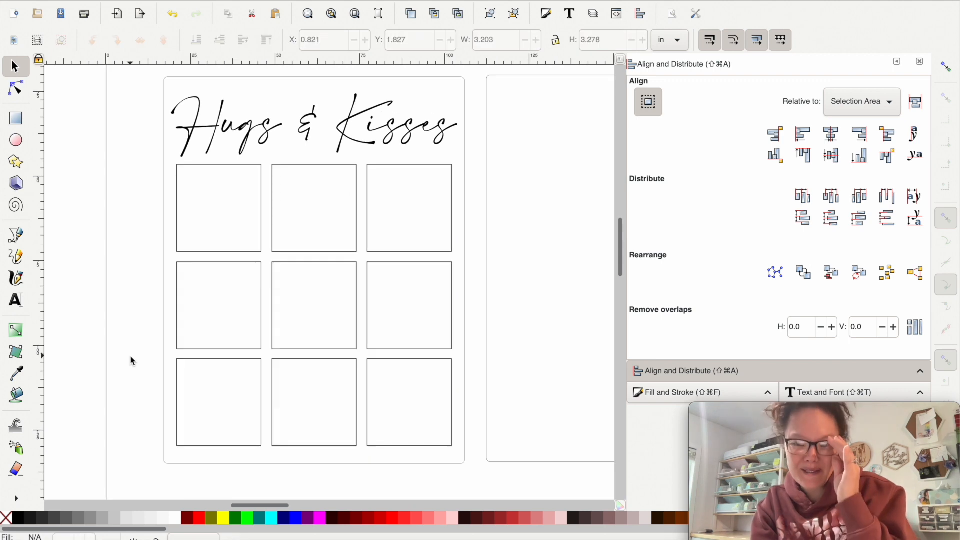
- Add the text "Love - Mom" just below the first panel
scroll(131, 361, "down", 3)
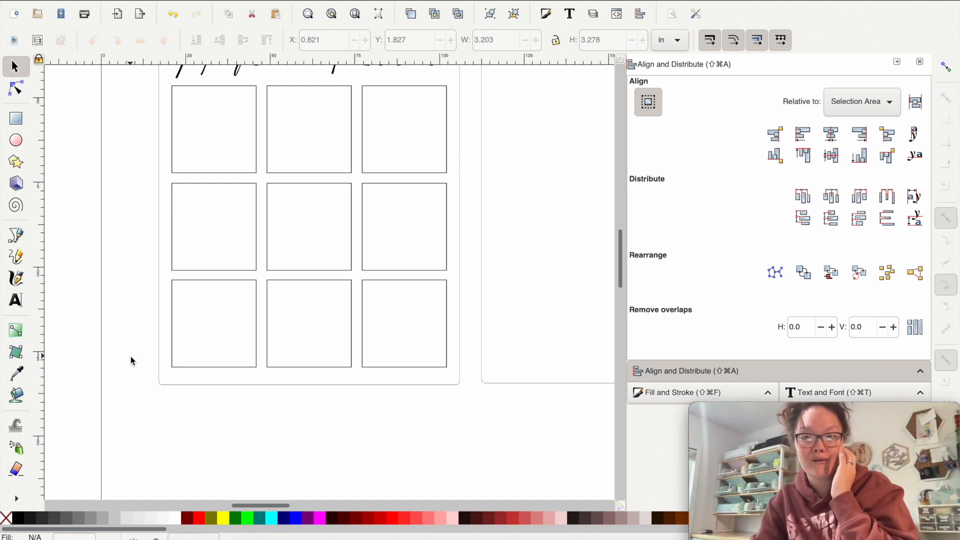
left_click(17, 301)
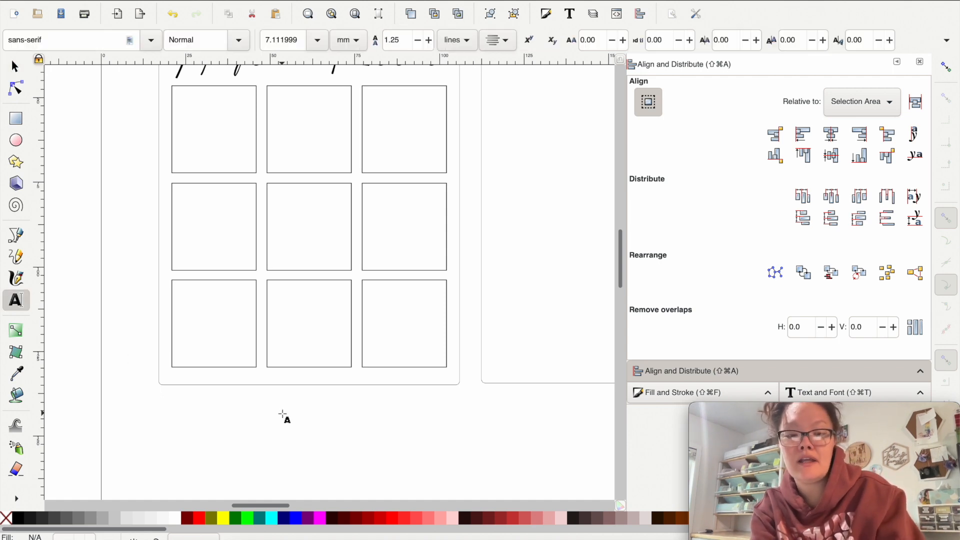
left_click(283, 415)
type("Love - Mom")
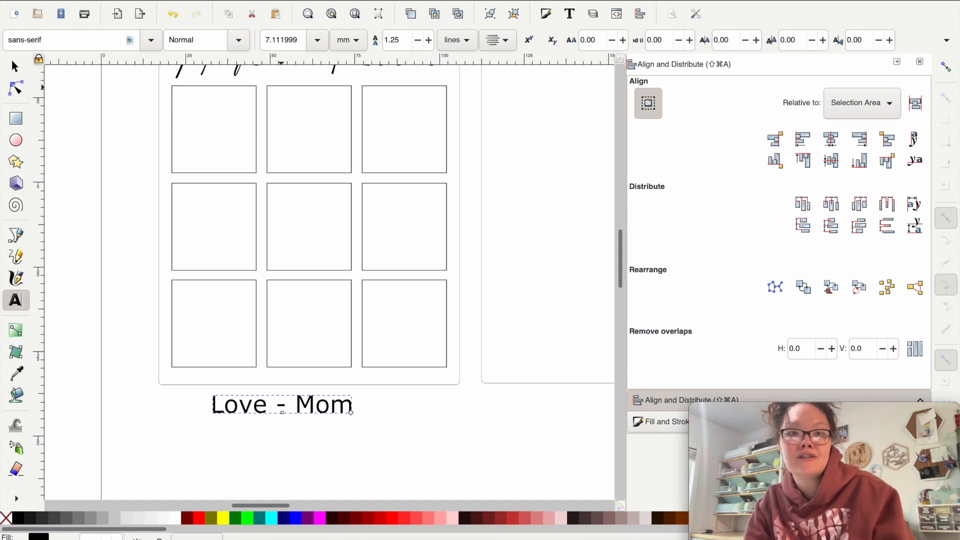
- Open the Hershey Text extension for the "Love - Mom" text and turn on its live preview
left_click(349, 0)
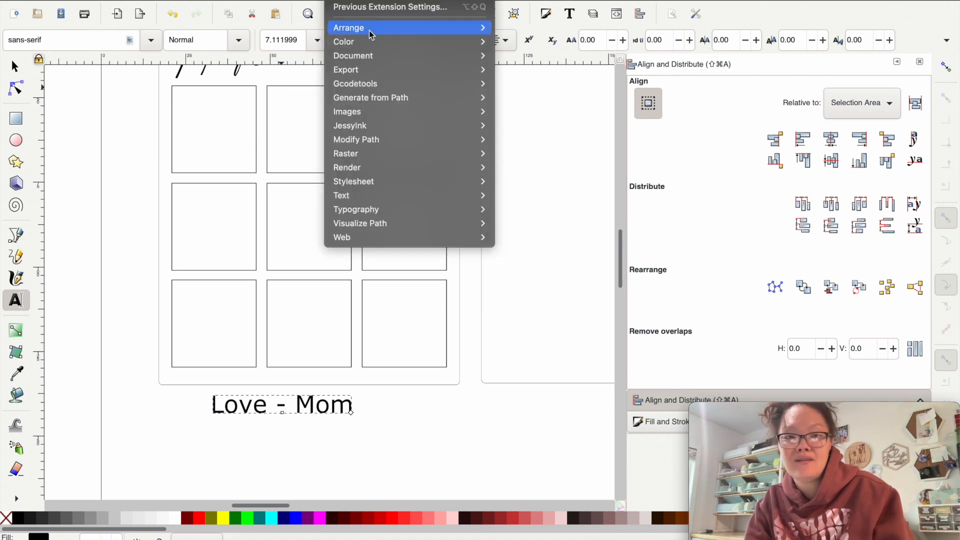
mouse_move(395, 154)
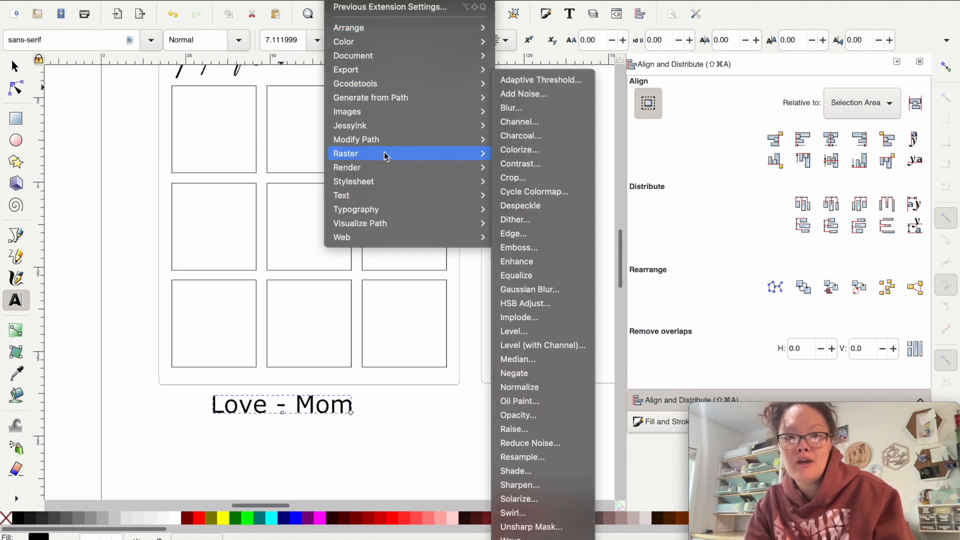
mouse_move(371, 199)
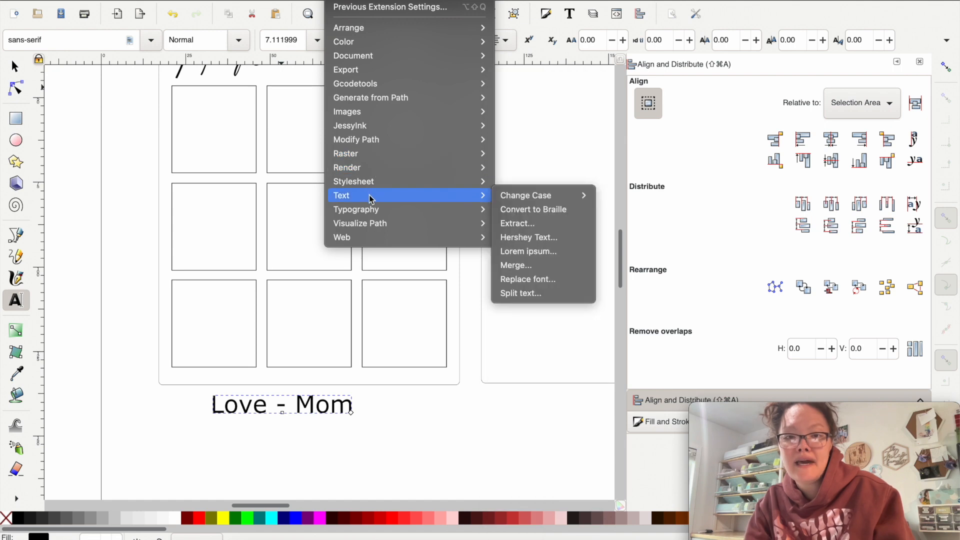
left_click(514, 242)
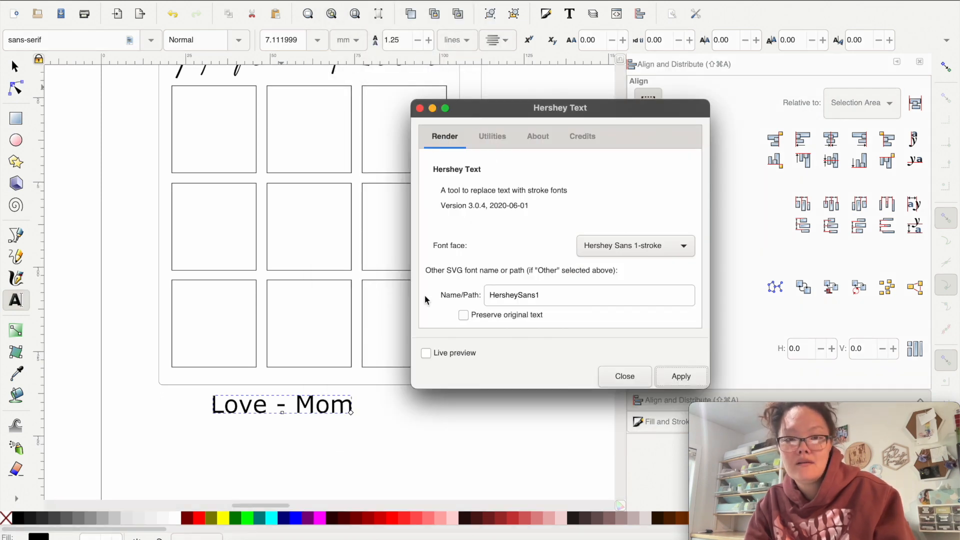
left_click(426, 353)
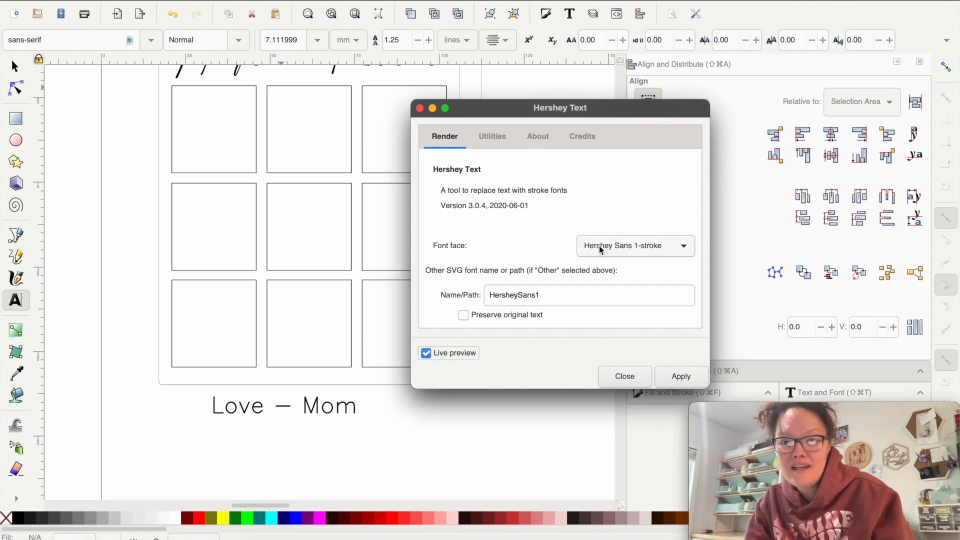
- Try the Hershey Serif bold and Hershey Script 1-stroke font faces on the text
left_click(642, 248)
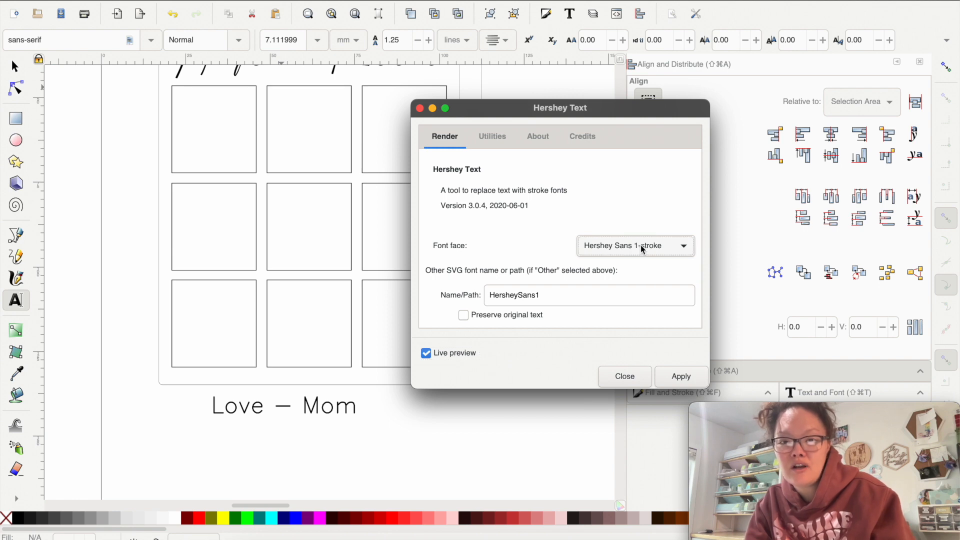
left_click(643, 249)
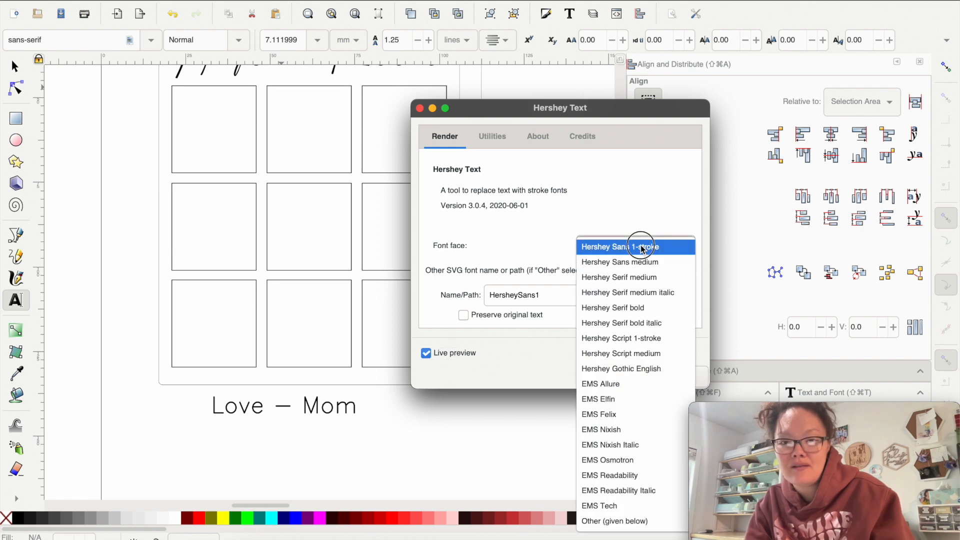
left_click(637, 307)
left_click(623, 247)
left_click(621, 272)
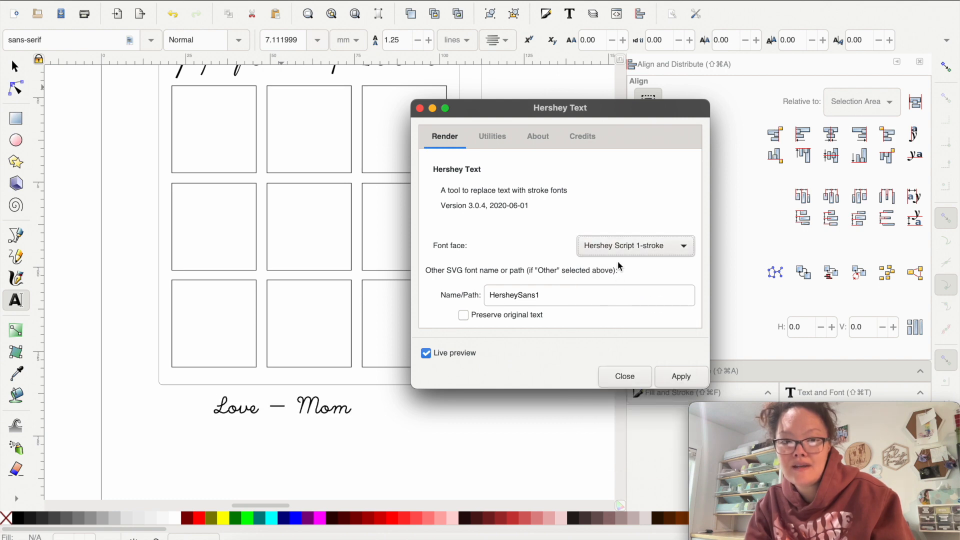
- Apply the Hershey Sans 1-stroke font face to the text and close the extension
left_click(624, 246)
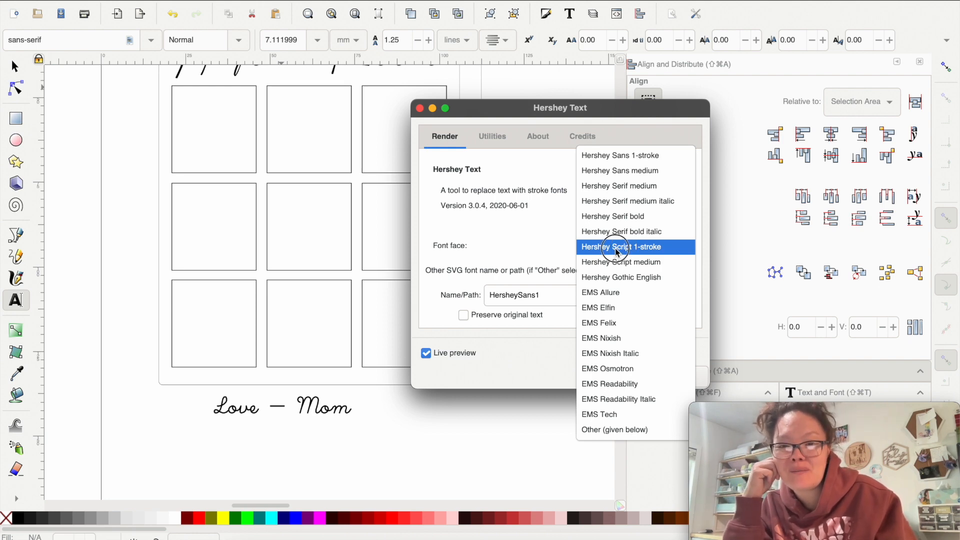
left_click(624, 159)
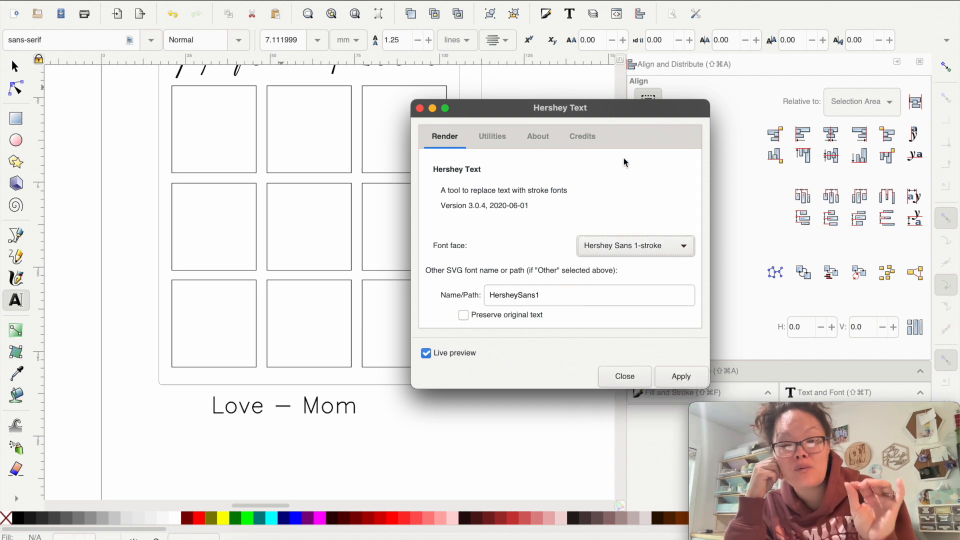
left_click(689, 384)
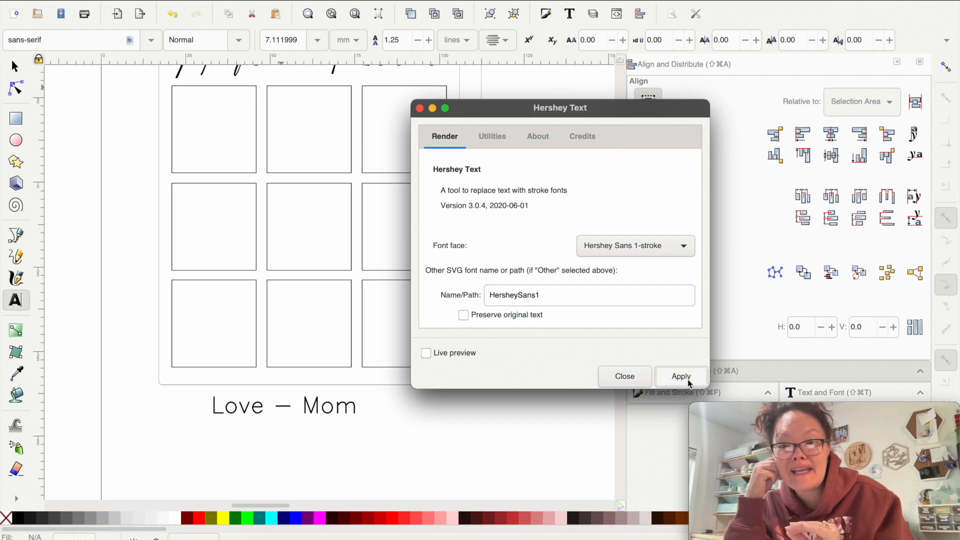
left_click(419, 108)
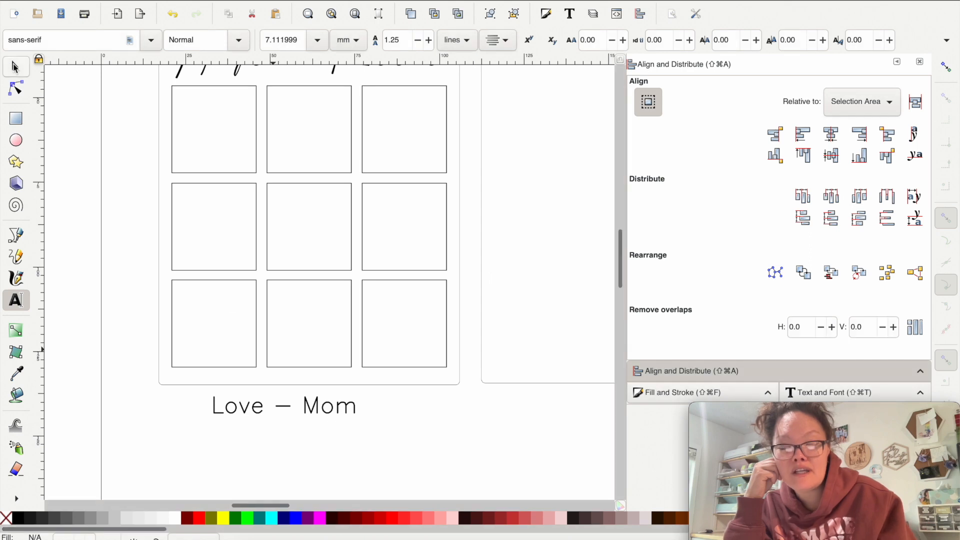
- Shift the single-line "Love - Mom" text slightly toward the panel's middle, convert it to a path and fill it red
left_click(15, 67)
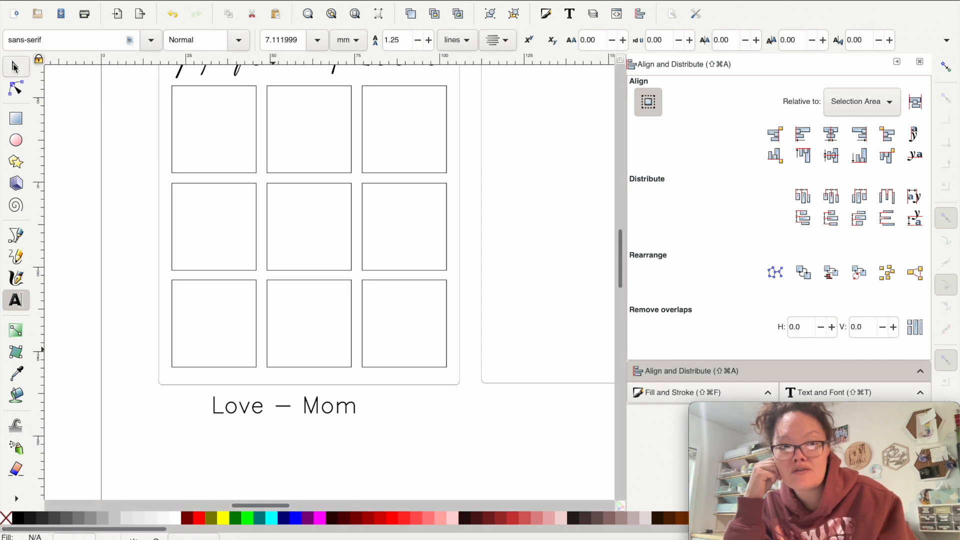
left_click(257, 410)
left_click_drag(257, 410, 278, 408)
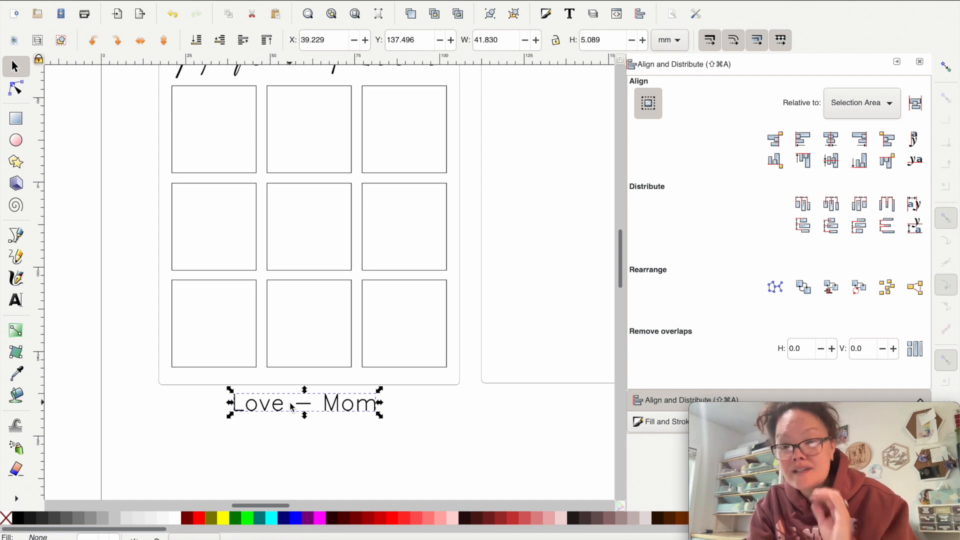
key("shift+super+c")
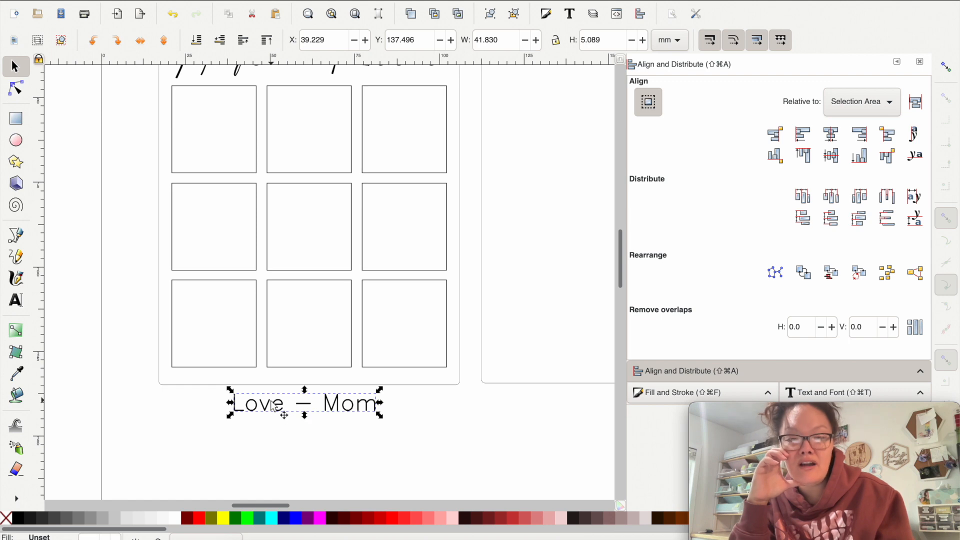
left_click(202, 522)
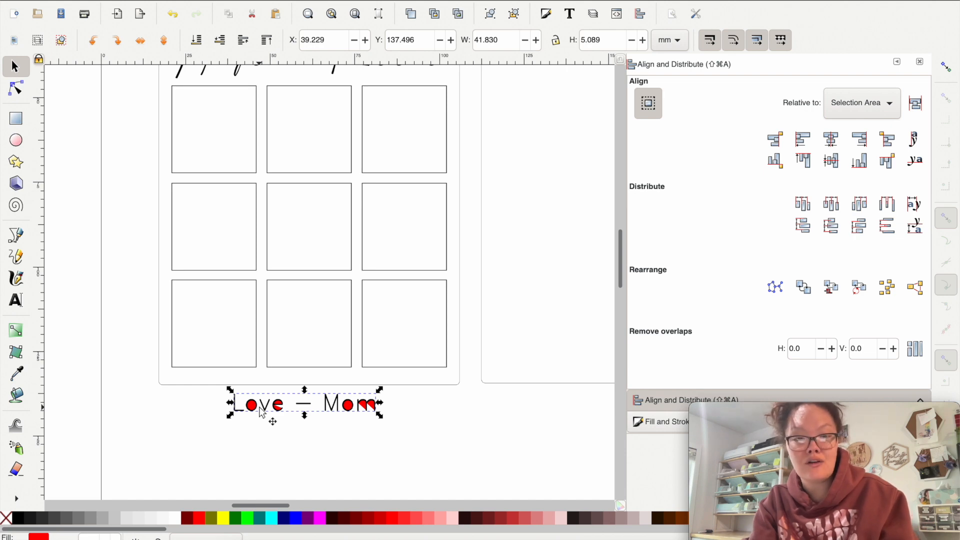
- Shrink the red text to about 21.8 mm wide and 2.65 mm high and move it into the first panel's lower-right corner
left_click_drag(380, 415, 364, 408)
left_click_drag(295, 400, 437, 377)
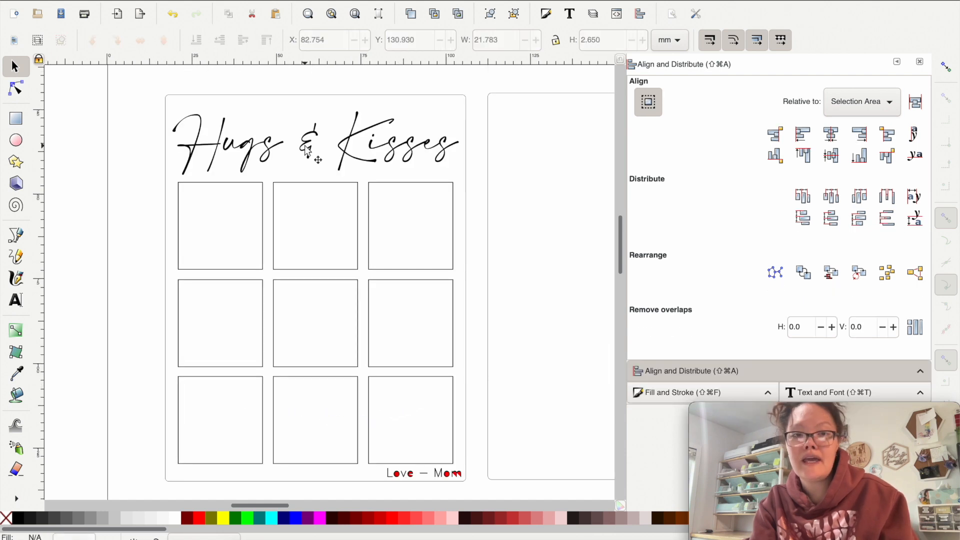
- Ungroup the letters of the "Hugs & Kisses" title and group them again
left_click(307, 151)
scroll(307, 150, "down", 1)
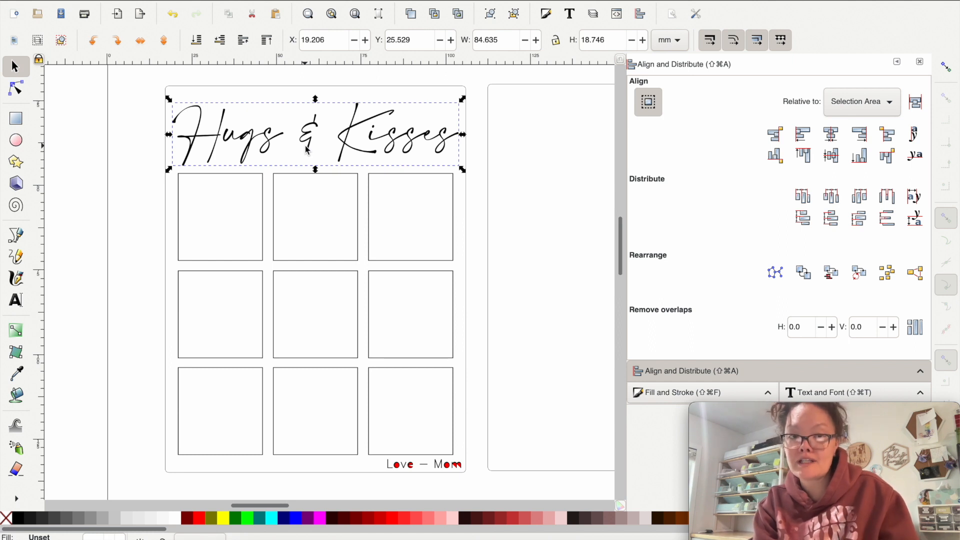
key("super+shift+g")
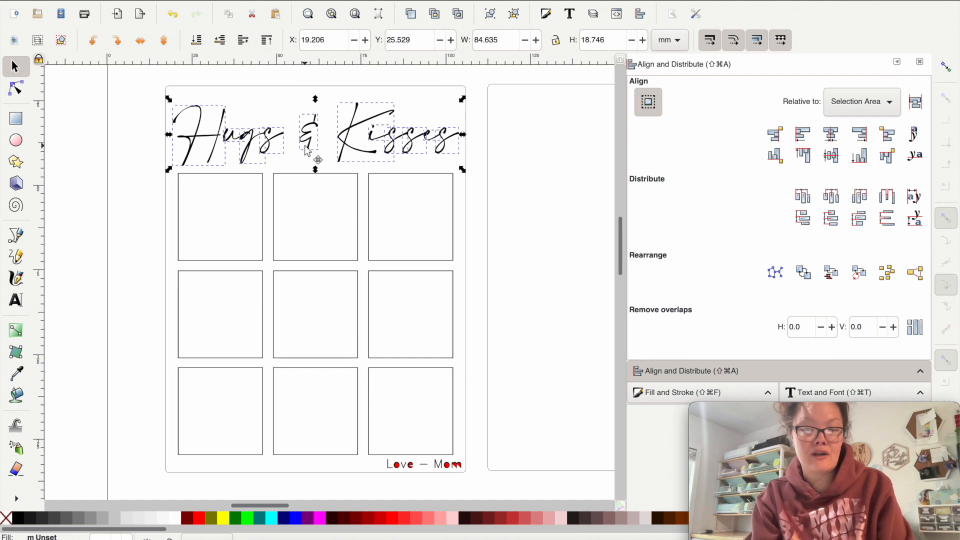
key("super+g")
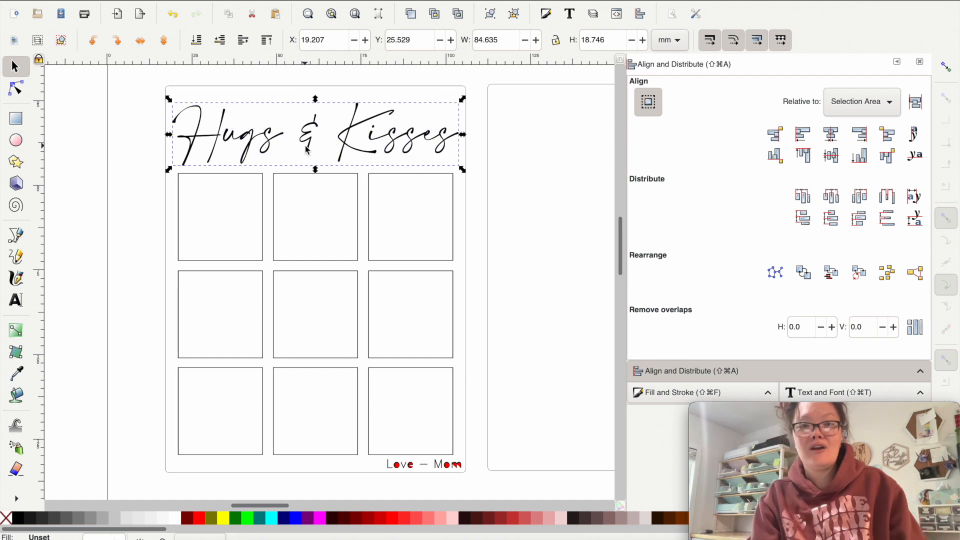
- Nudge the title up slightly to Y about 24.97 mm and fill it blue
left_click_drag(307, 148, 307, 146)
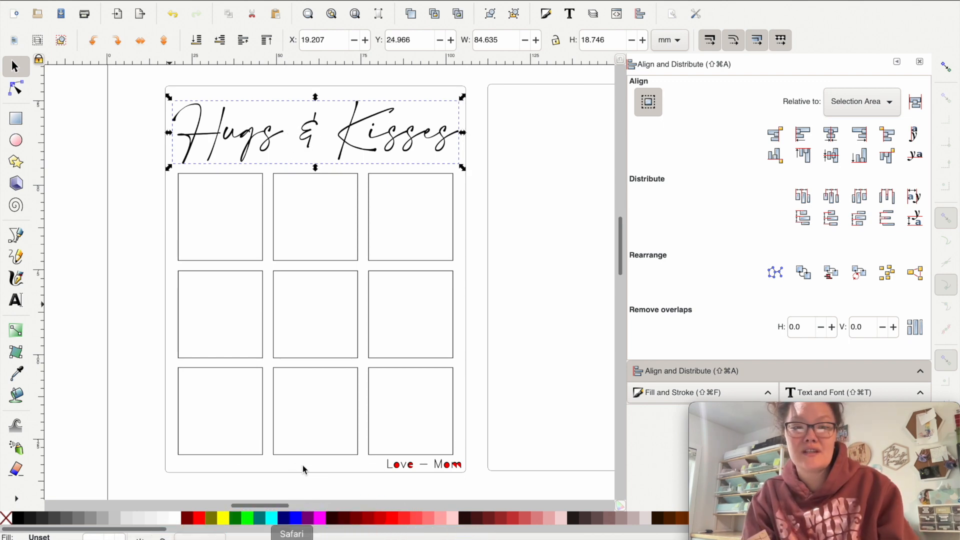
left_click(295, 518)
left_click(507, 245)
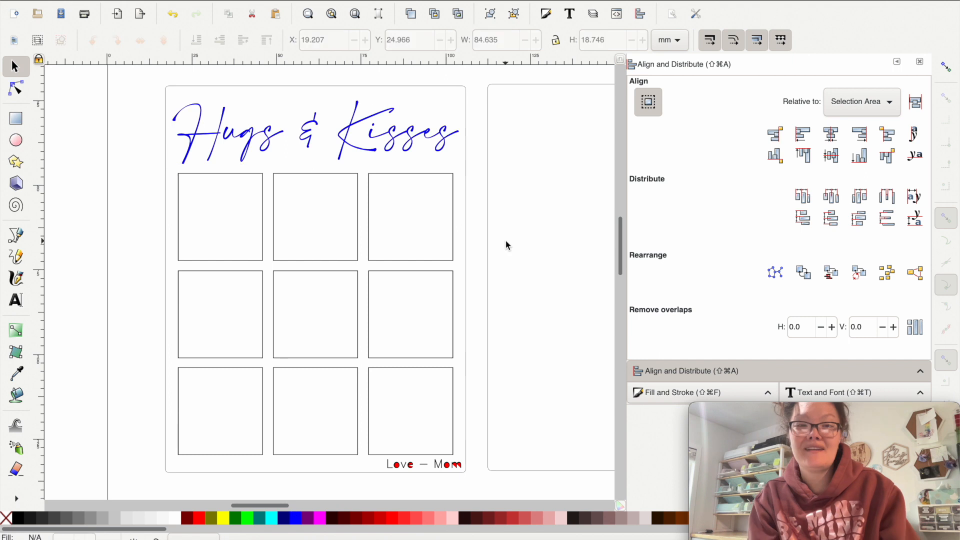
- Draw a circle about 72 mm wide and 70.7 mm high in the empty space left of the first panel
scroll(507, 246, "down", 2)
scroll(507, 246, "left", 2)
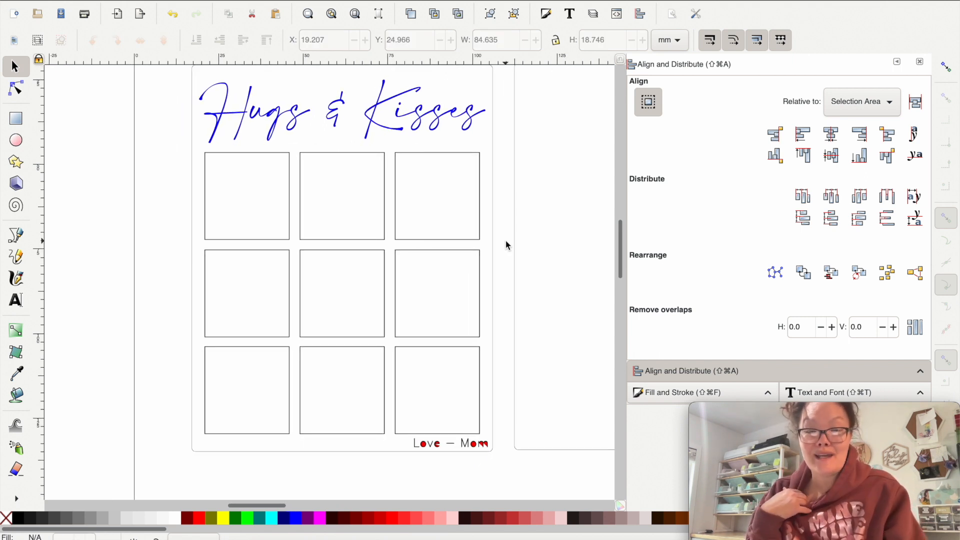
scroll(507, 245, "left", 6)
scroll(507, 245, "up", 1)
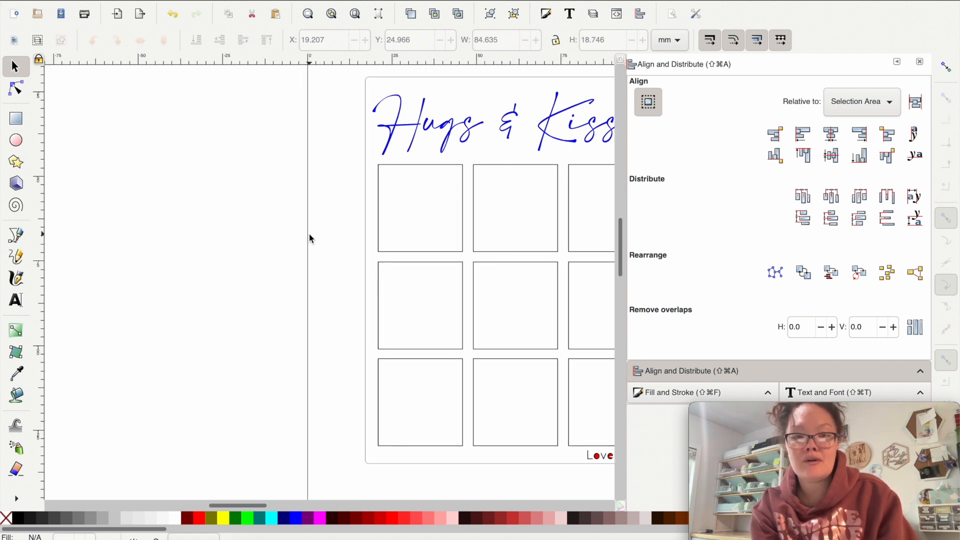
scroll(309, 239, "down", 2)
scroll(309, 238, "up", 1)
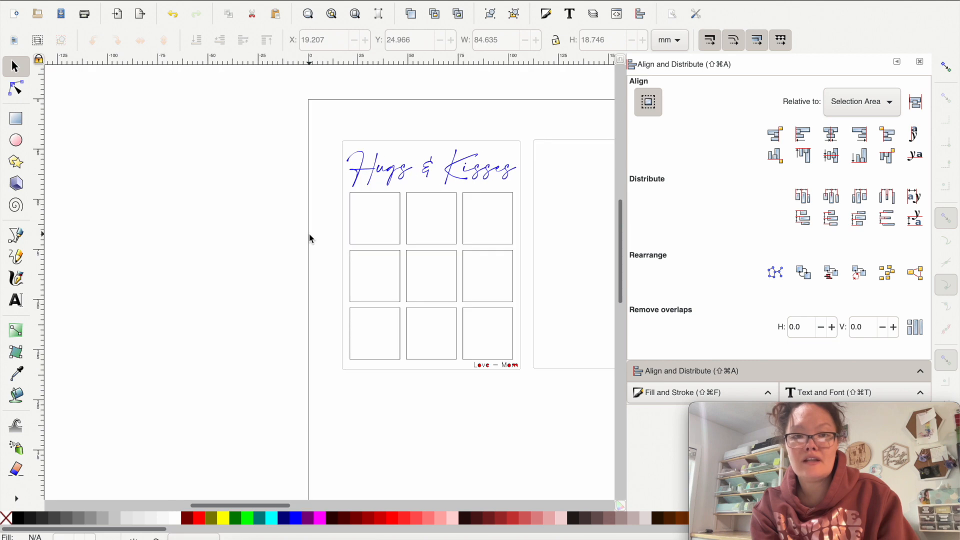
scroll(309, 239, "up", 1)
left_click(15, 142)
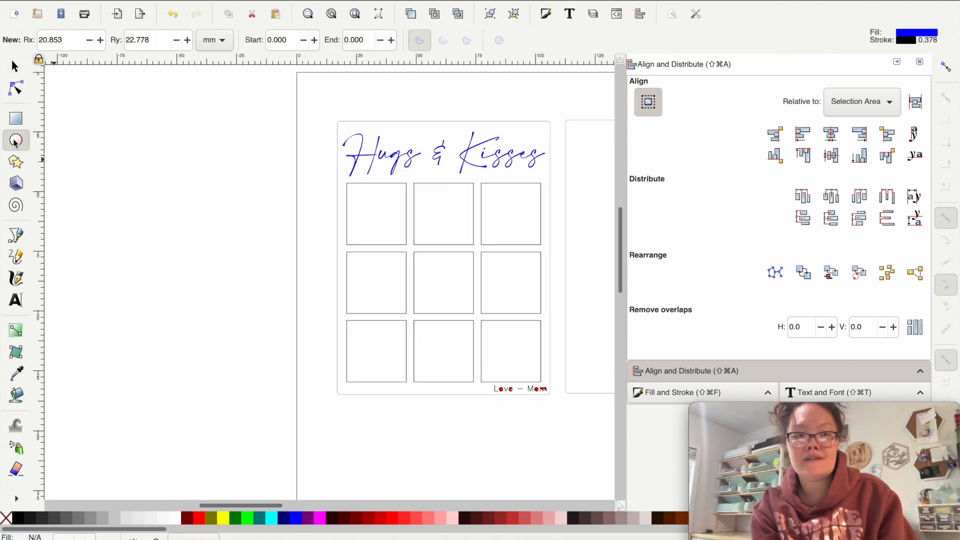
left_click_drag(129, 137, 309, 313)
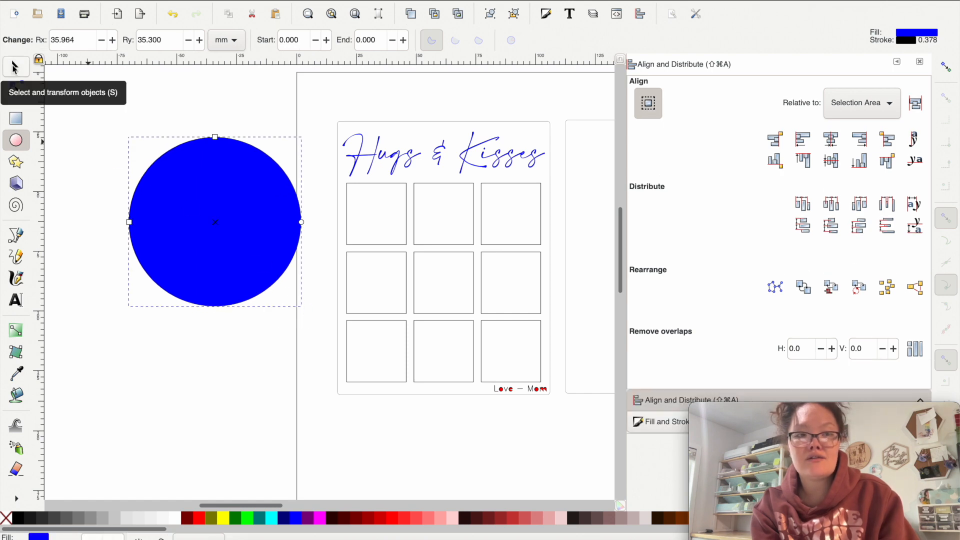
- Set the circle's width and height to 2 in and remove its fill
left_click(14, 68)
left_click(667, 47)
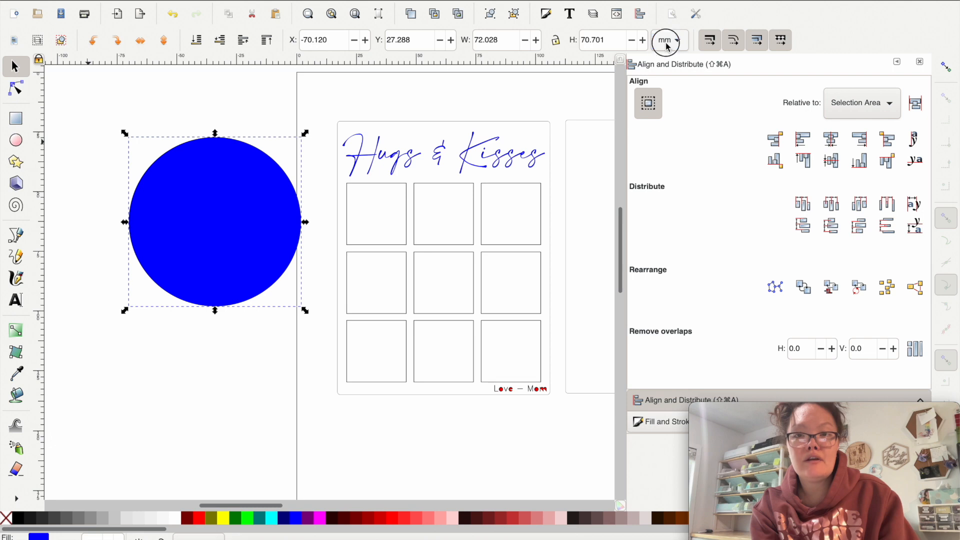
left_click(669, 27)
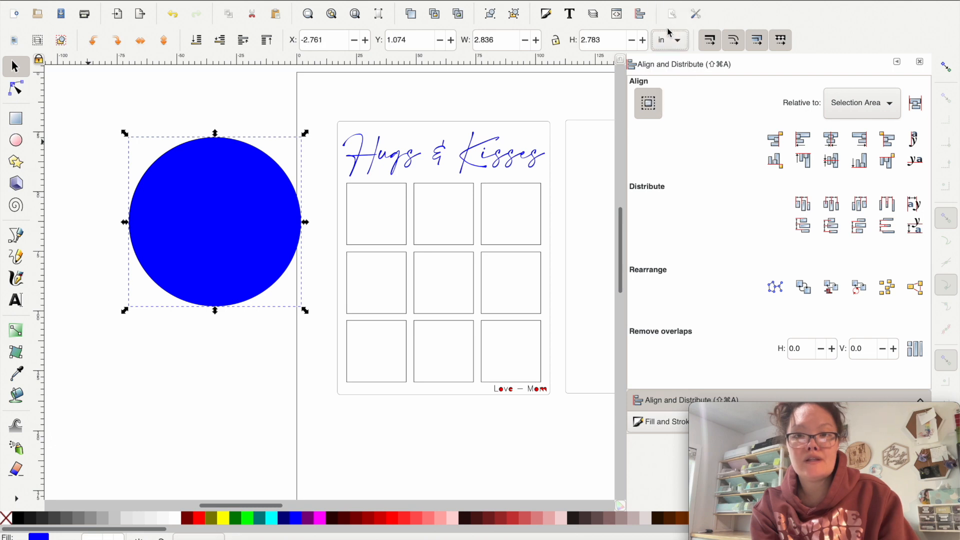
left_click(517, 46)
left_click_drag(517, 46, 452, 31)
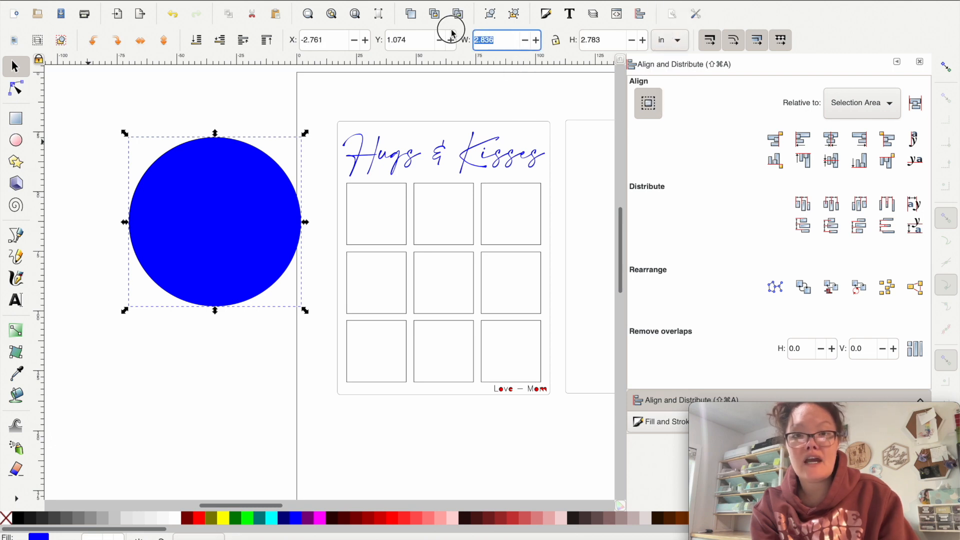
type("2")
key("Tab")
type("2")
key("Return")
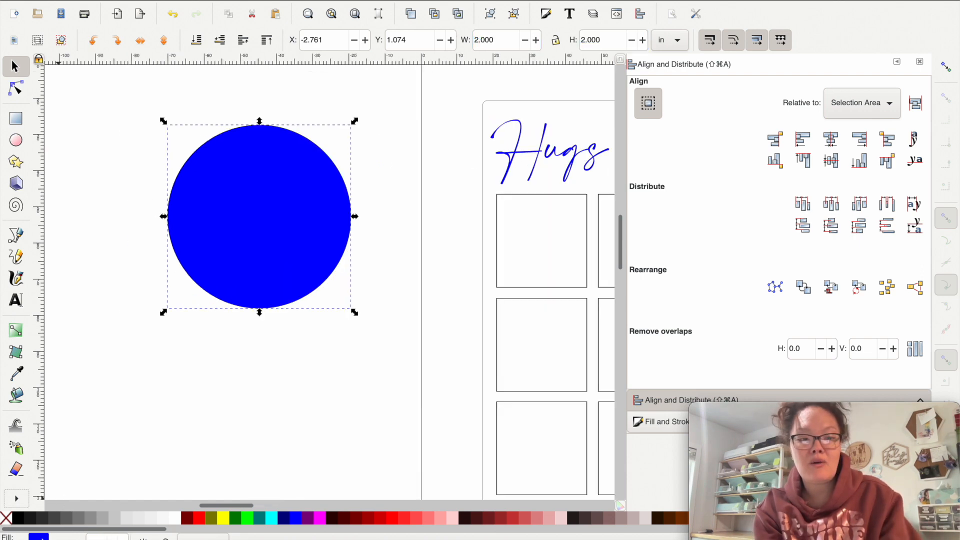
right_click(39, 536)
left_click(70, 528)
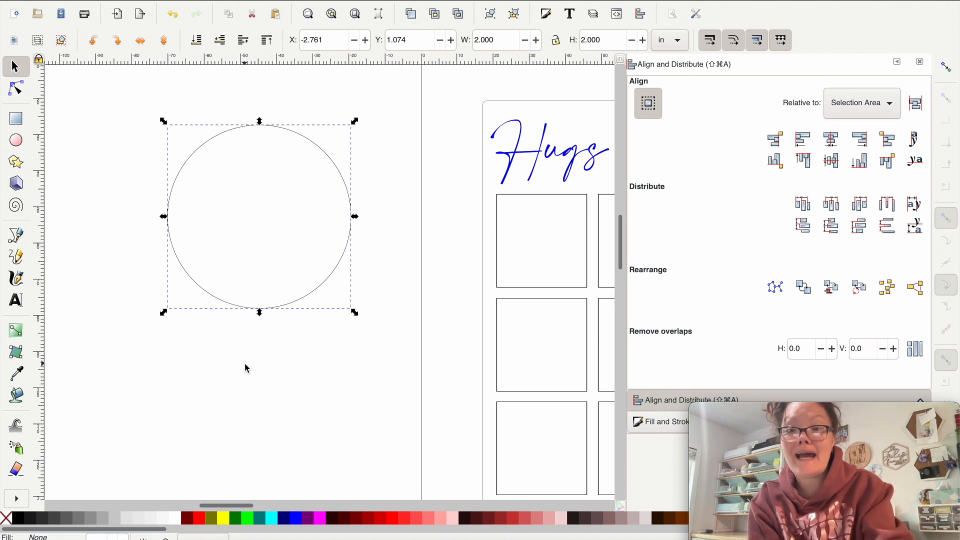
- Make an inset copy of the circle, shrinking it repeatedly to about 1.67 in across
key("super+parenleft")
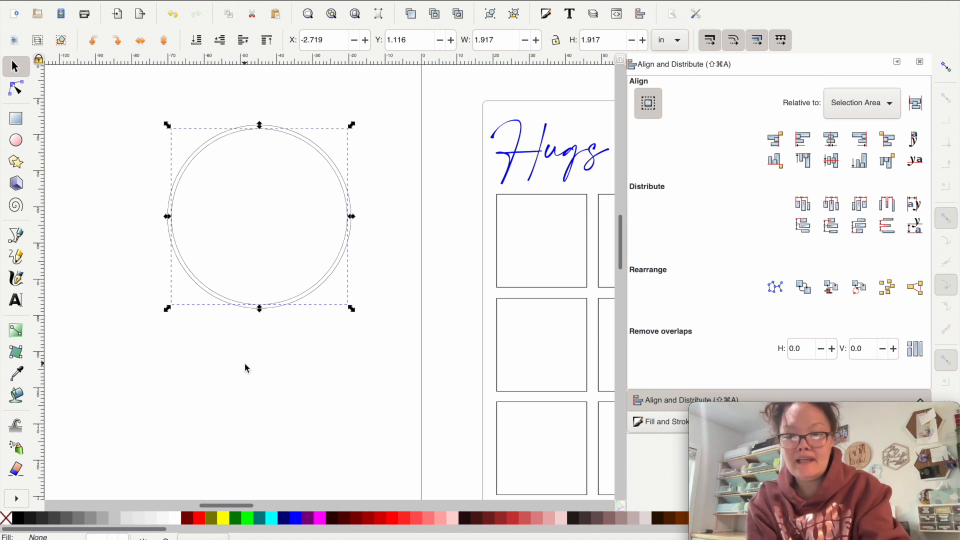
key("super+parenleft")
key("super+parenleft")
key("super+parenleft")
key("super+parenleft")
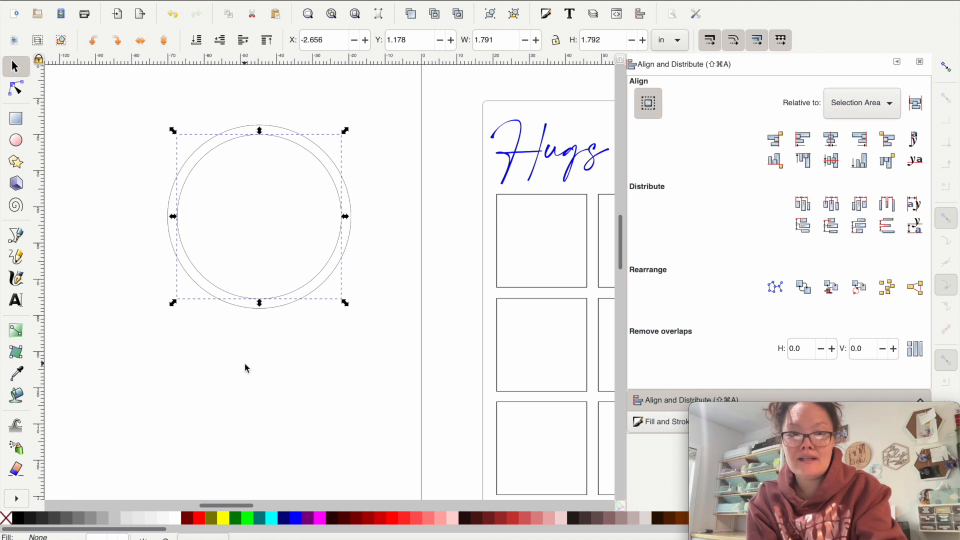
key("super+parenleft")
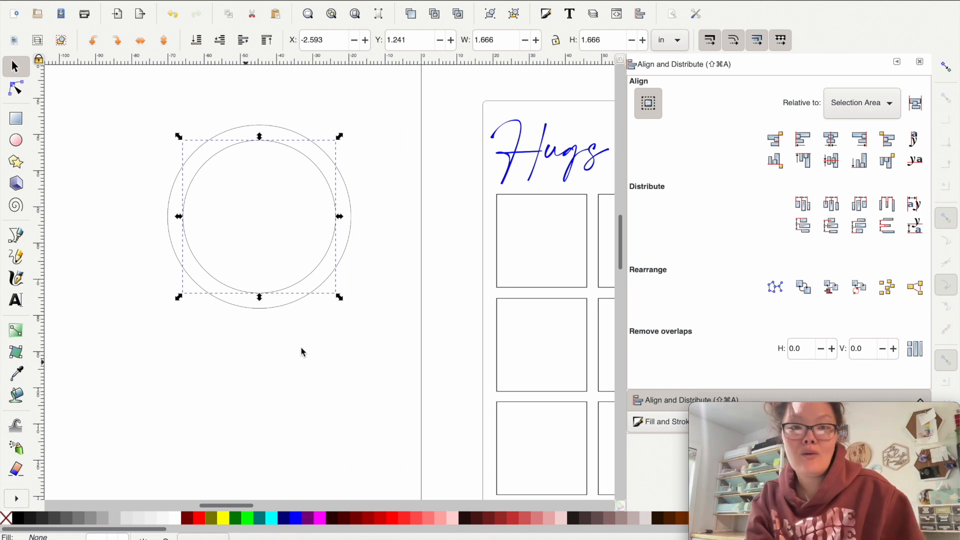
- Select both concentric circles and combine them into a single ring
left_click(350, 347)
left_click_drag(404, 354, 122, 100)
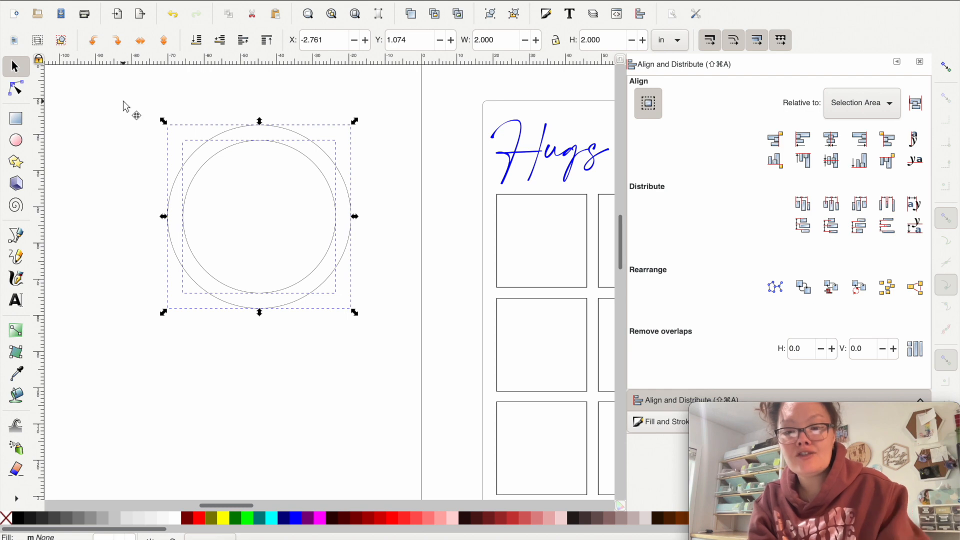
key("super+k")
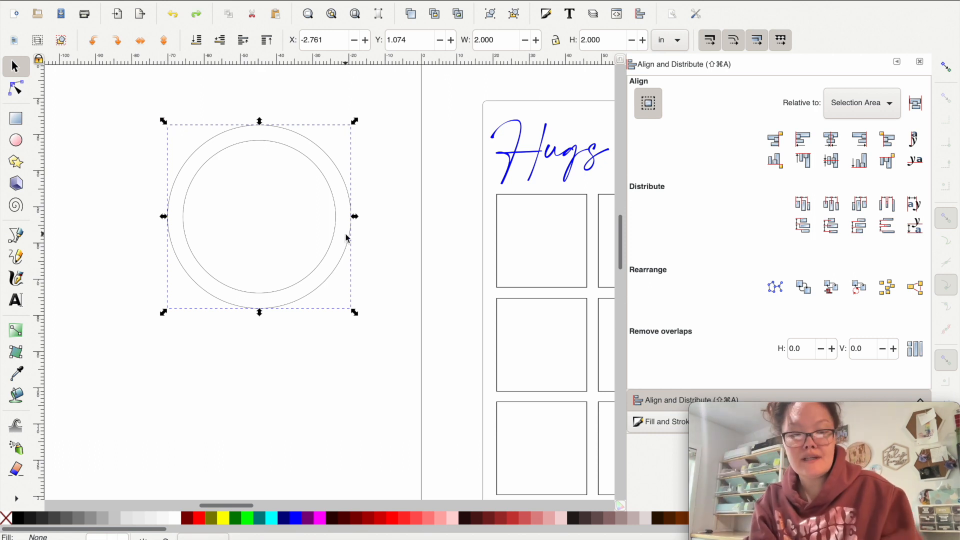
- Move the ring into the grid's upper-left square and scale it proportionally to about 0.91 in across
left_click_drag(355, 313, 541, 267)
left_click(209, 190)
scroll(539, 265, "right", 3)
scroll(539, 265, "down", 1)
scroll(539, 265, "right", 1)
scroll(539, 265, "down", 1)
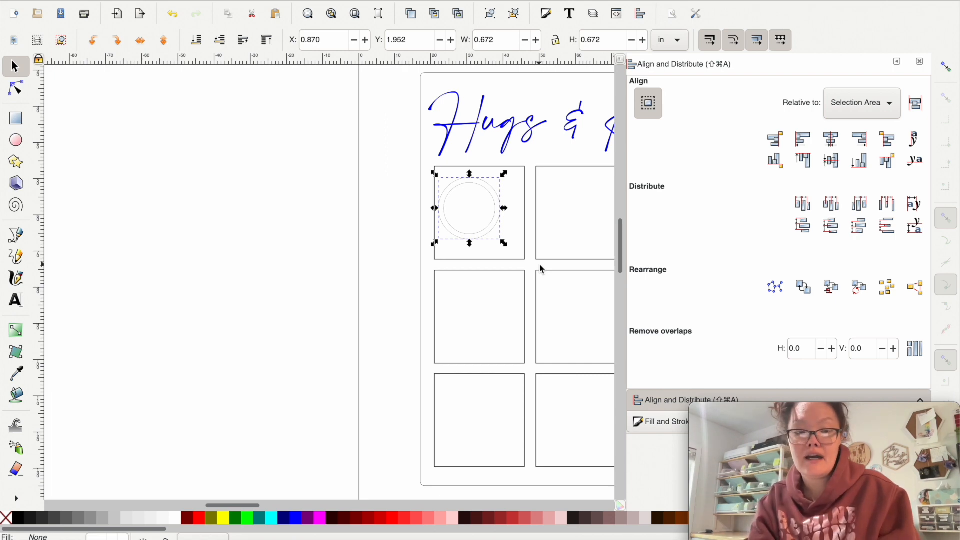
left_click_drag(504, 244, 522, 274)
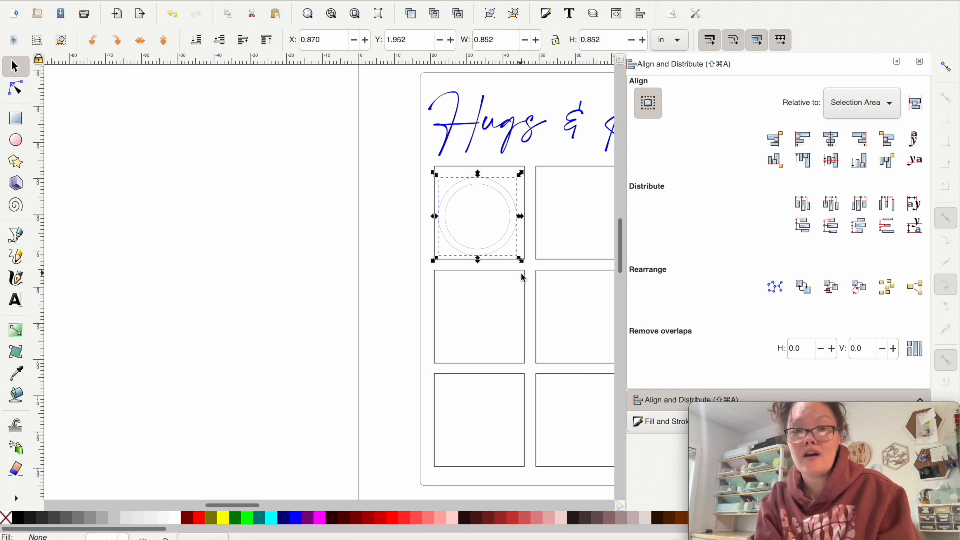
left_click_drag(507, 238, 528, 261)
left_click(381, 225)
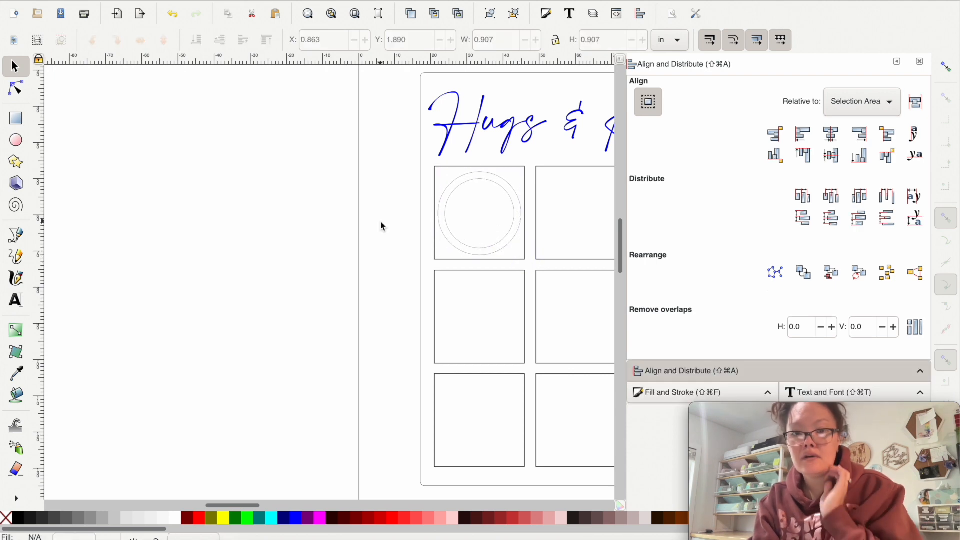
- Draw an upright bar about 6.1 mm wide and 54.1 mm high in the empty space beside the panel, with corner radius 0
left_click(19, 122)
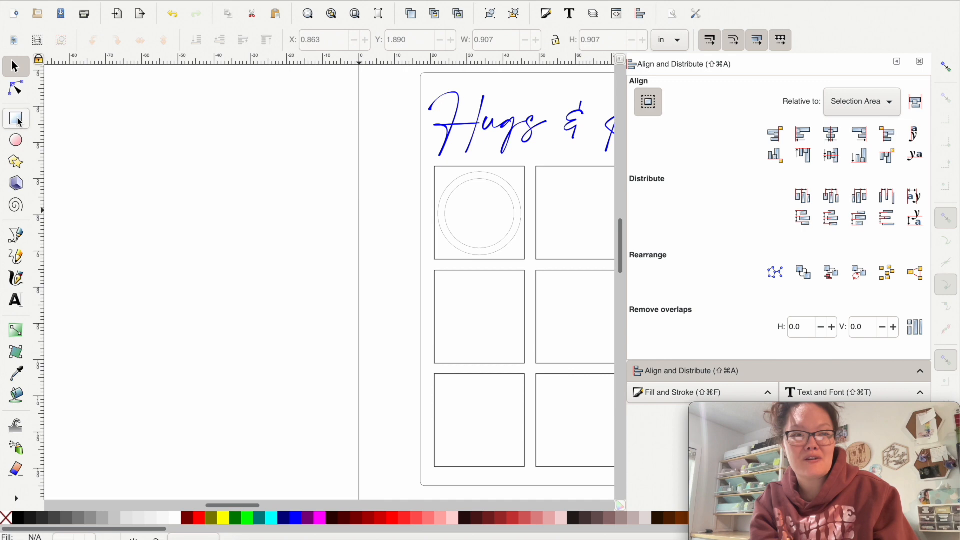
left_click_drag(178, 99, 200, 293)
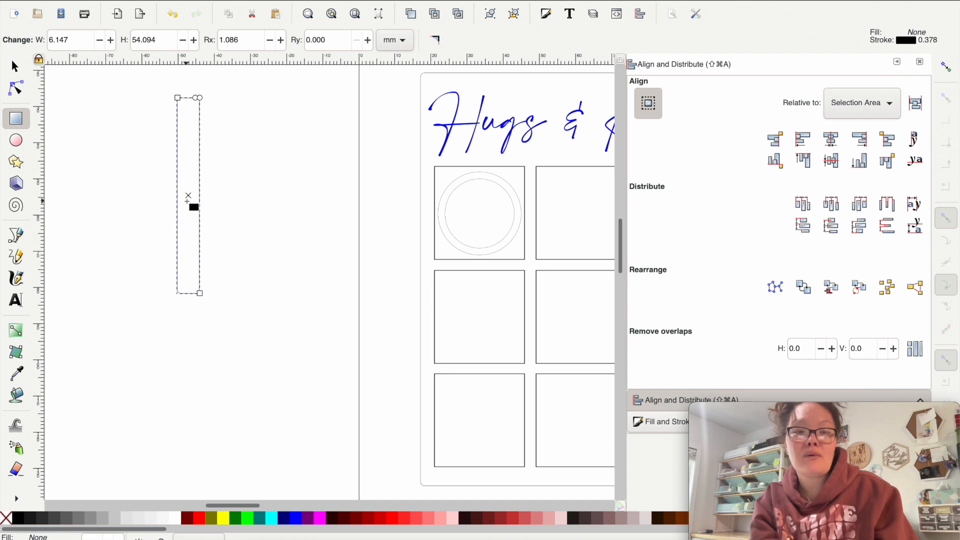
scroll(199, 202, "left", 5)
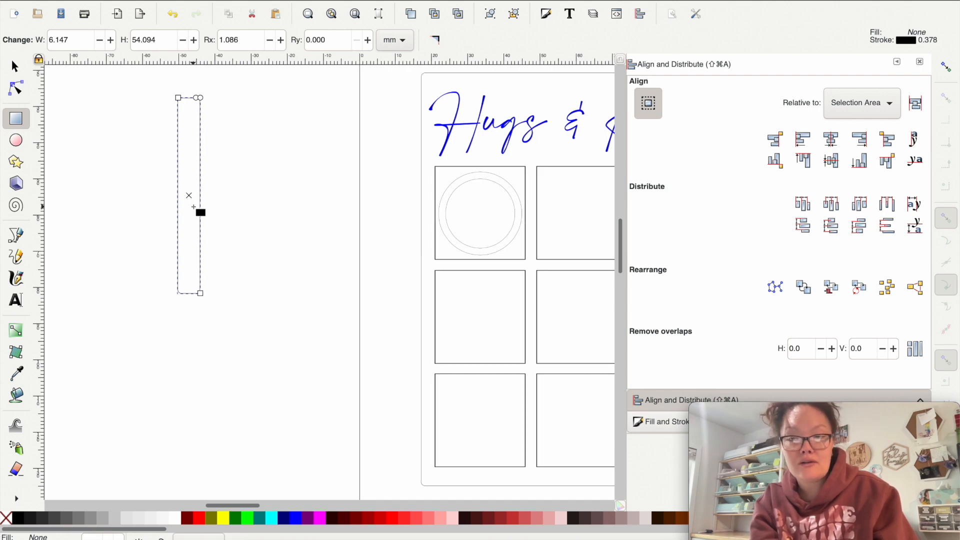
scroll(193, 207, "left", 1)
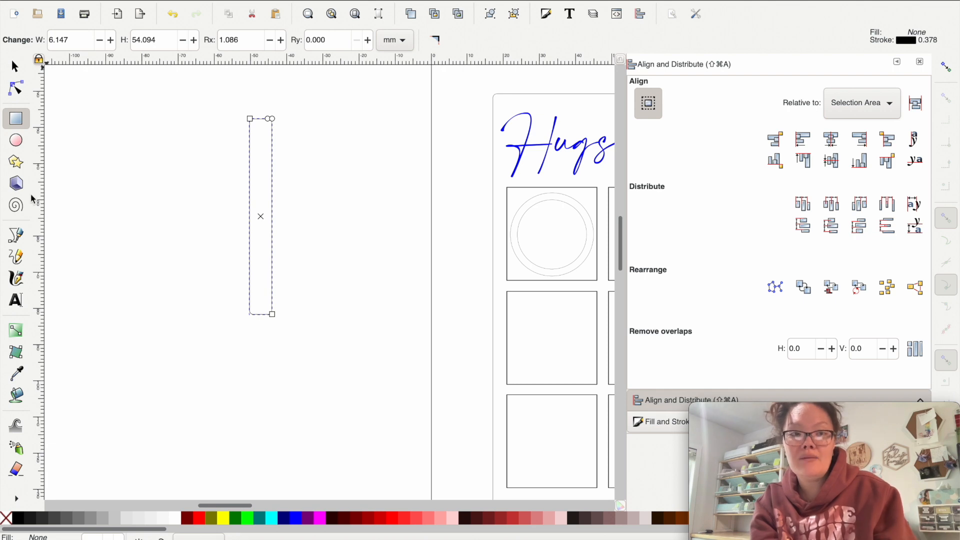
left_click_drag(242, 38, 219, 33)
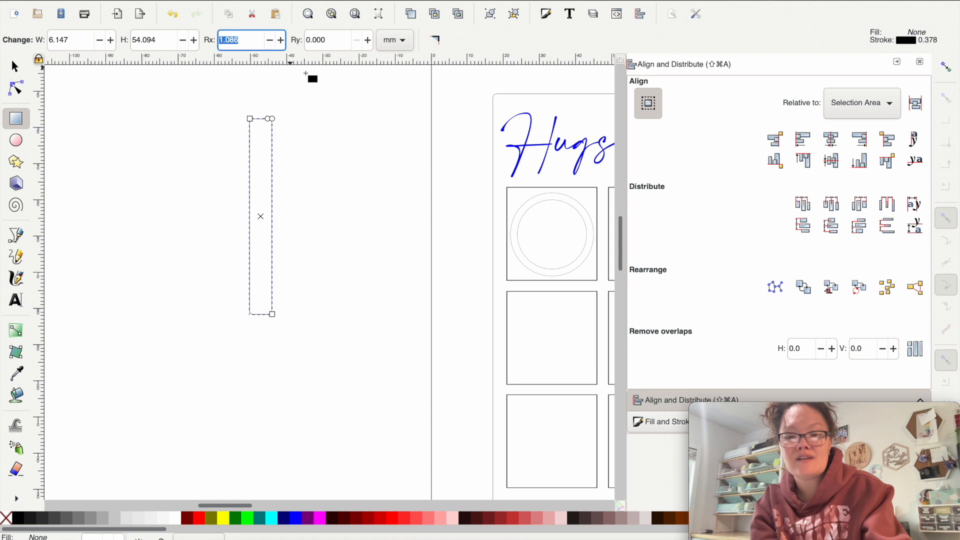
type("0")
key("Return")
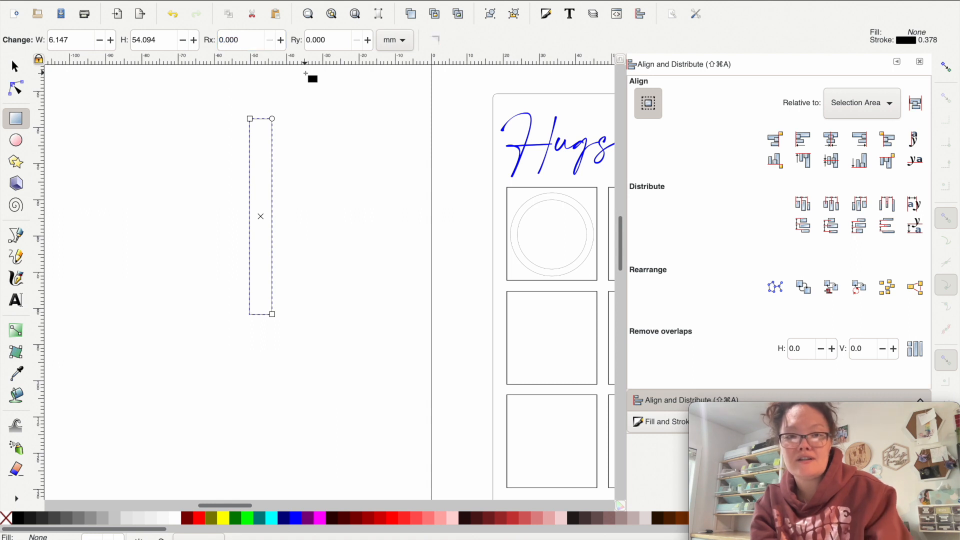
- Build a cross about 1.72 in wide and 1.65 in high from the bar and a 90°-rotated duplicate, centred on each other and unioned
left_click(15, 67)
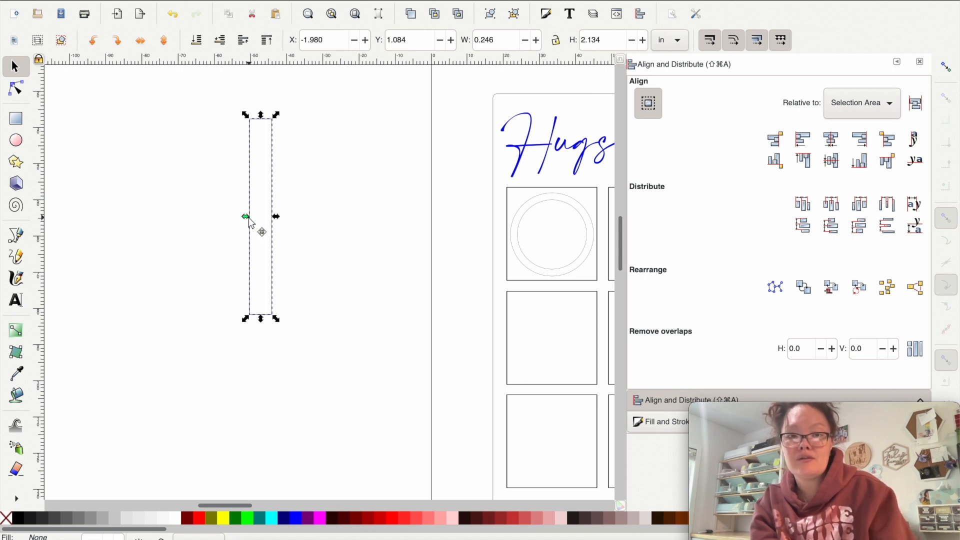
left_click(117, 41)
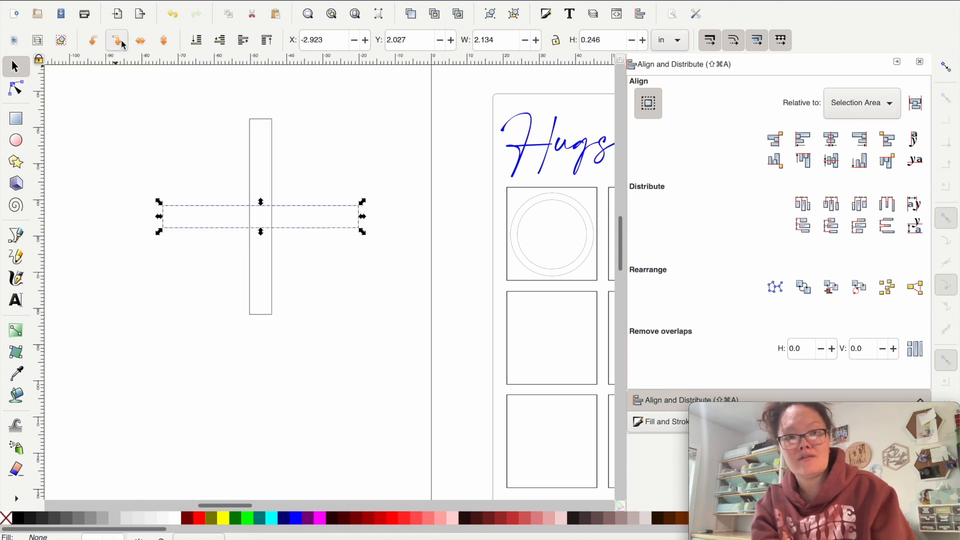
left_click(251, 315, "shift")
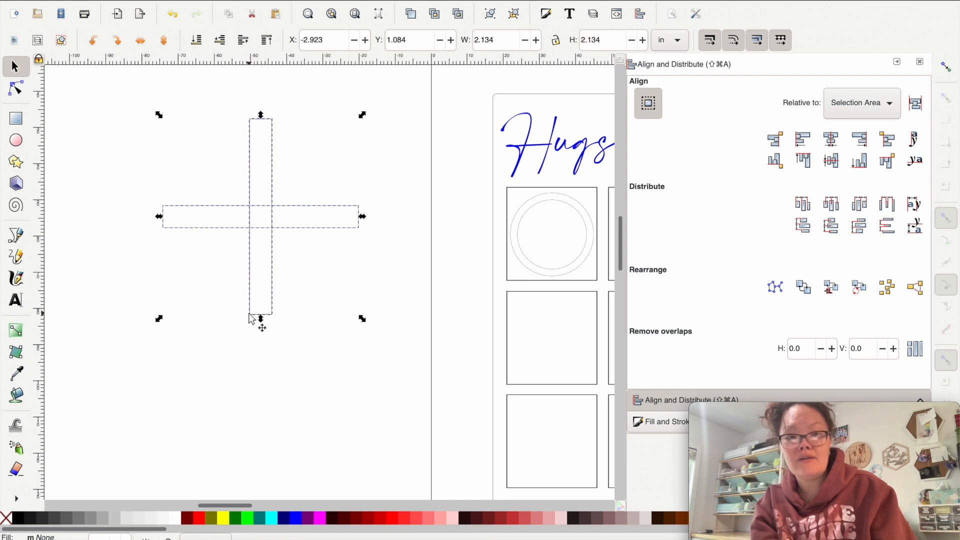
left_click(830, 140)
left_click(832, 163)
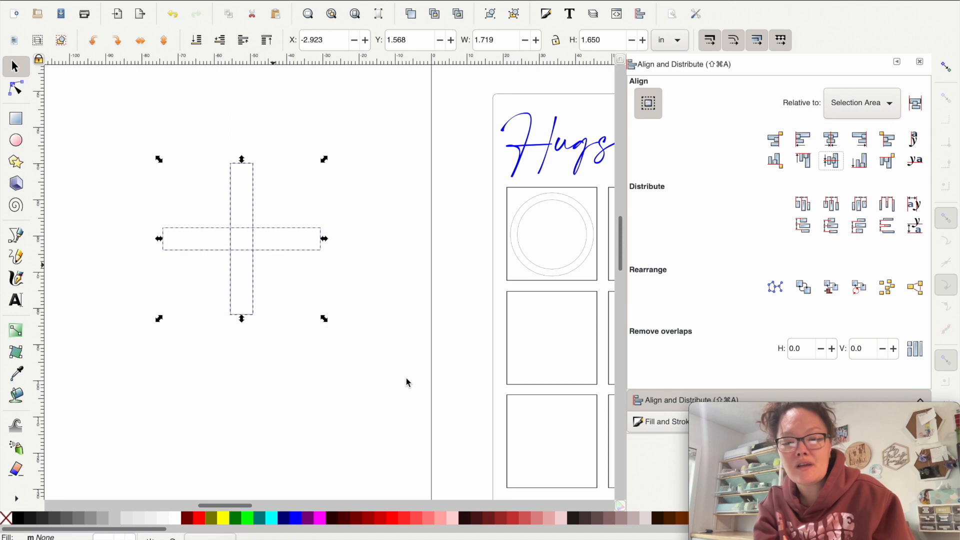
key("super+plus")
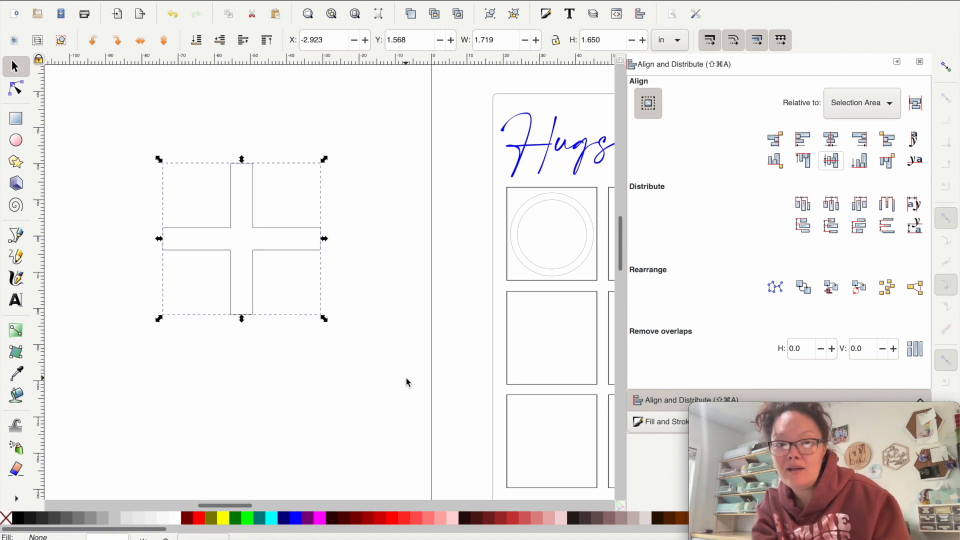
- Move the cross into the grid square below the ring and scale it to about 0.85 in by 0.82 in
scroll(406, 383, "right", 2)
left_click_drag(177, 247, 484, 373)
scroll(484, 373, "right", 5)
scroll(484, 373, "down", 1)
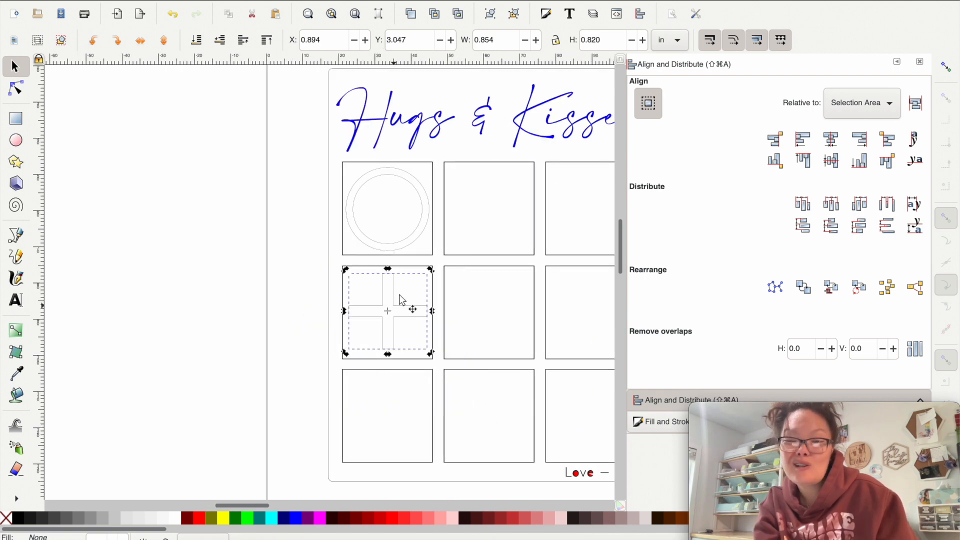
- Rotate the cross about 45° into an X and enlarge it to about 0.94 in by 0.93 in, centred in its square
left_click(400, 299)
left_click_drag(429, 269, 390, 263)
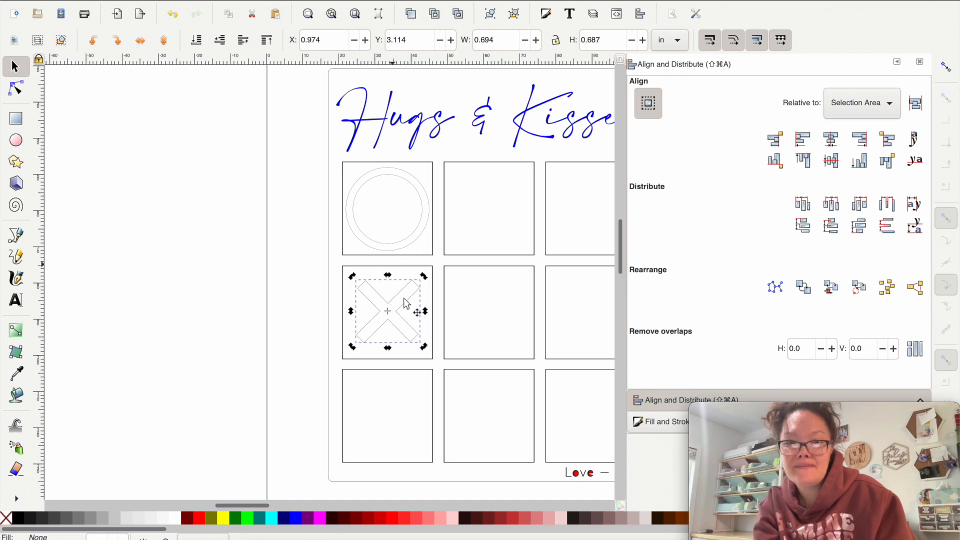
scroll(406, 302, "up", 1, "ctrl")
scroll(406, 302, "up", 1, "ctrl")
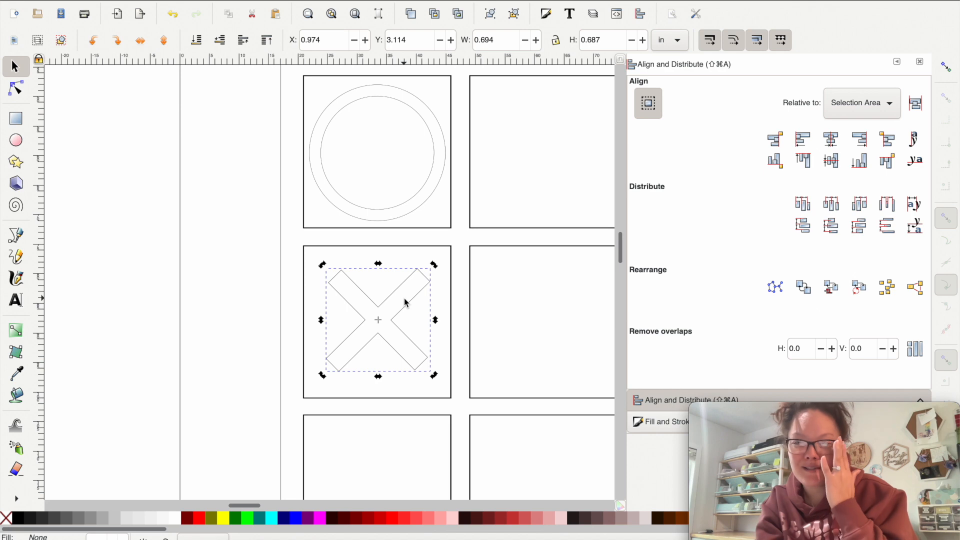
left_click(407, 310)
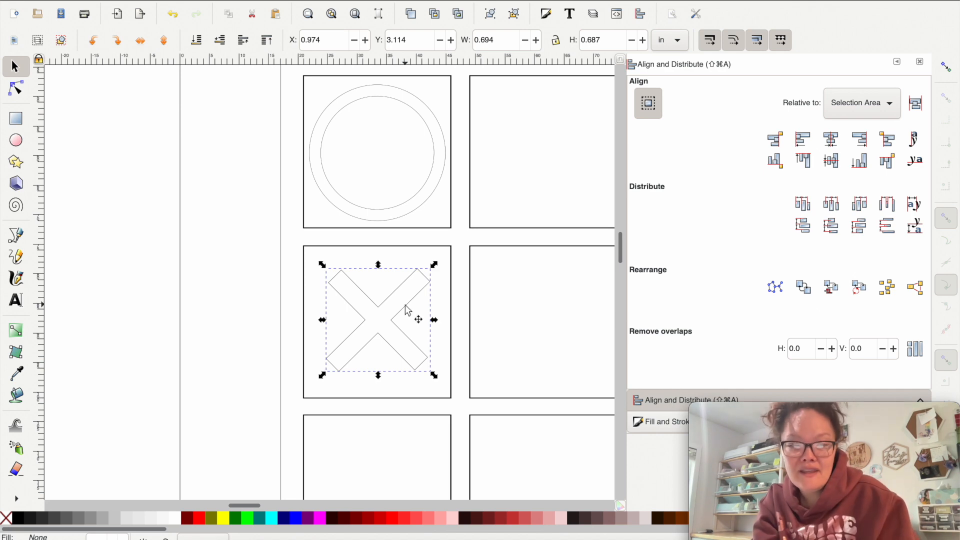
left_click_drag(434, 375, 456, 400)
left_click_drag(392, 347, 374, 324)
left_click(252, 295)
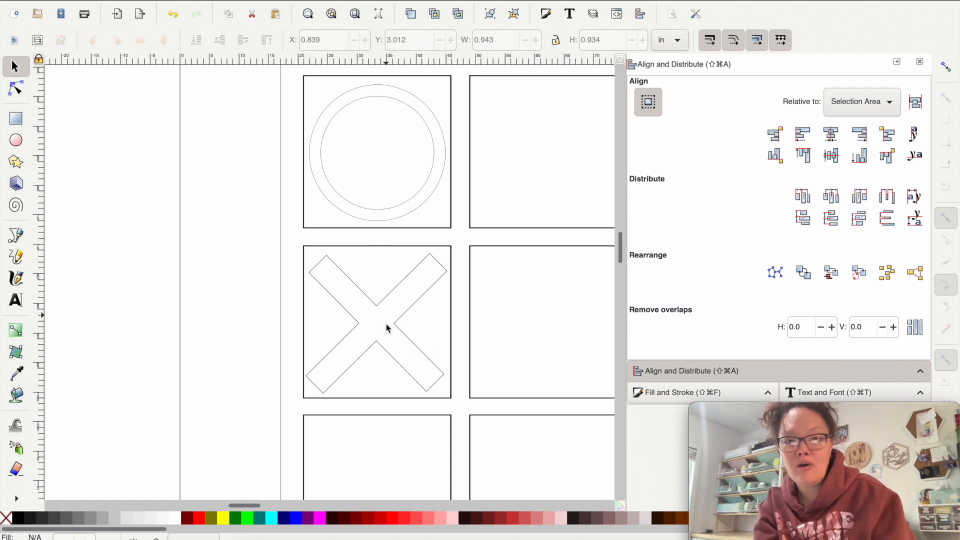
- Move the ring out of its square into the empty space beside the panel and break it apart into two circles
left_click(428, 209)
left_click_drag(429, 209, 242, 206)
scroll(242, 208, "up", 1)
scroll(242, 208, "left", 1)
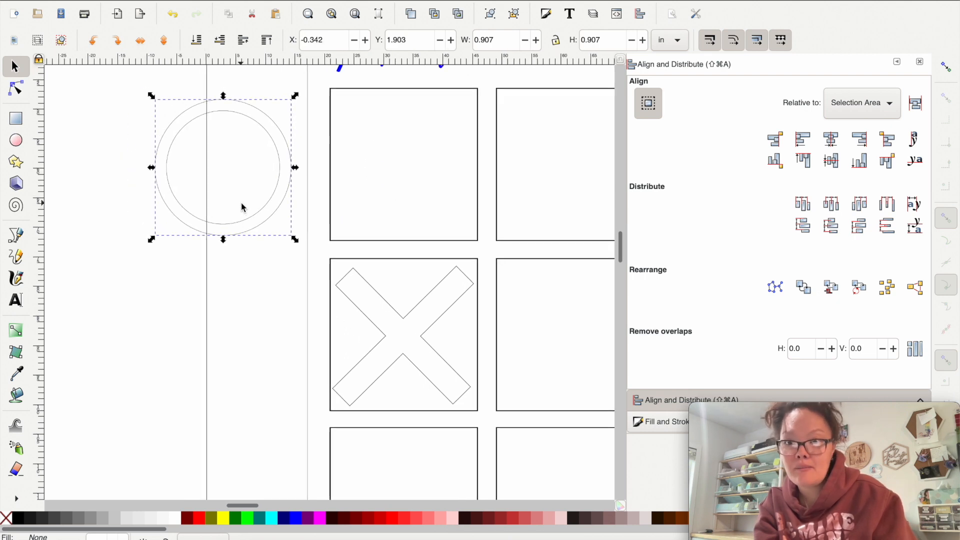
scroll(242, 207, "left", 1)
scroll(242, 207, "down", 2)
scroll(242, 207, "up", 1)
scroll(242, 207, "left", 2)
scroll(241, 207, "up", 1)
scroll(242, 207, "left", 1)
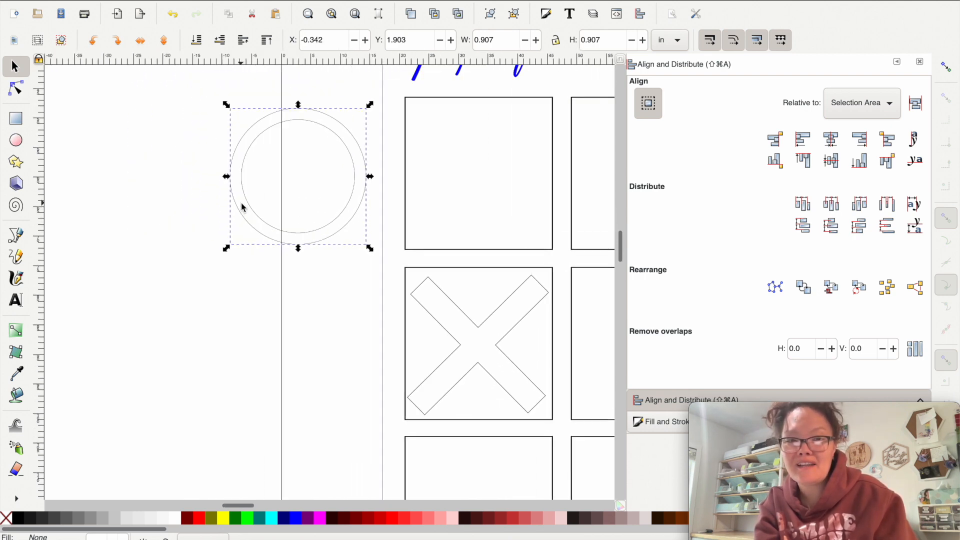
scroll(241, 207, "down", 1)
scroll(242, 207, "right", 1)
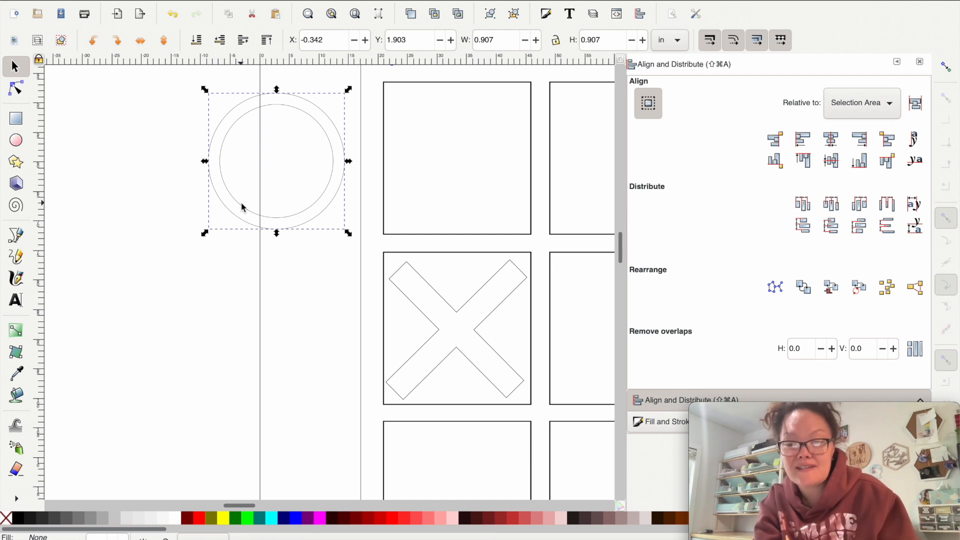
left_click(242, 207, "shift")
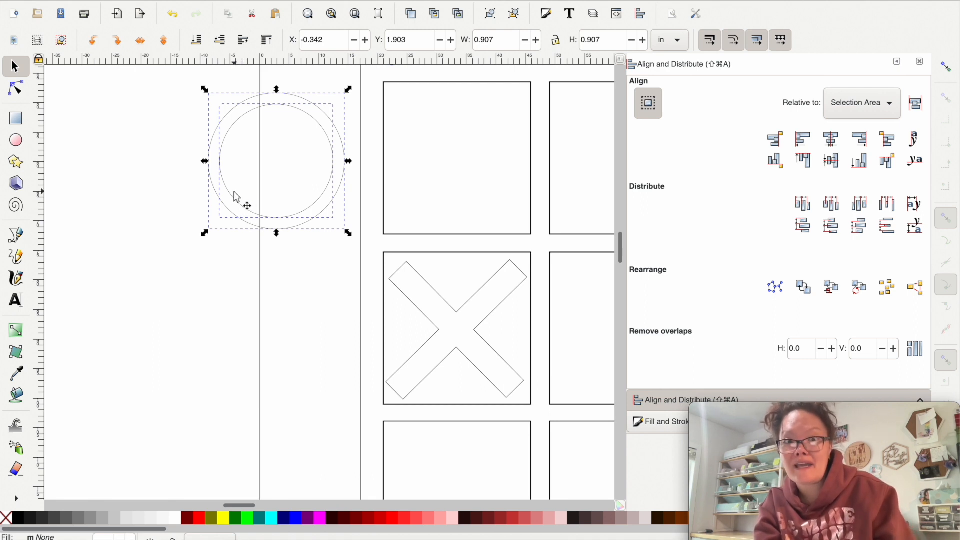
left_click(287, 303)
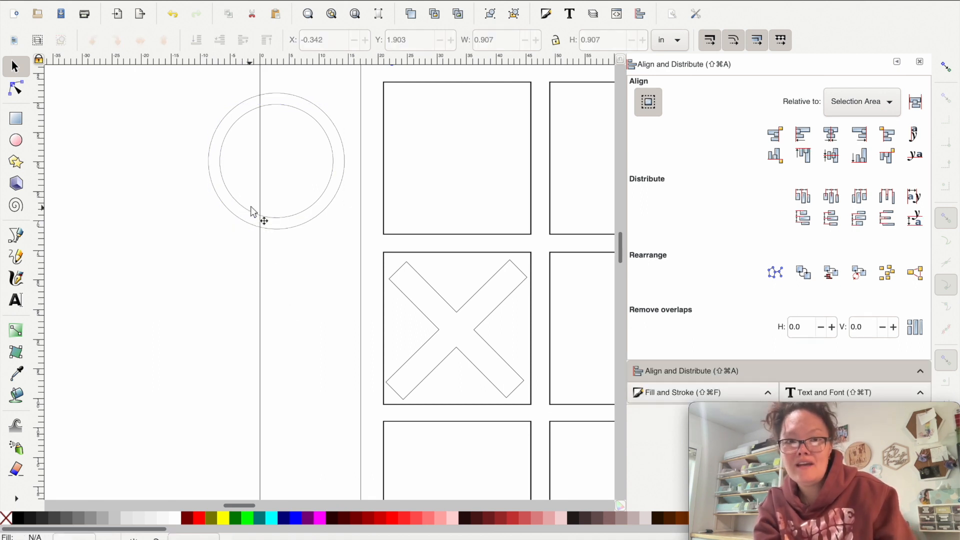
- Inset the inner circle repeatedly to about 0.67 in across to thicken the ring
left_click(252, 213)
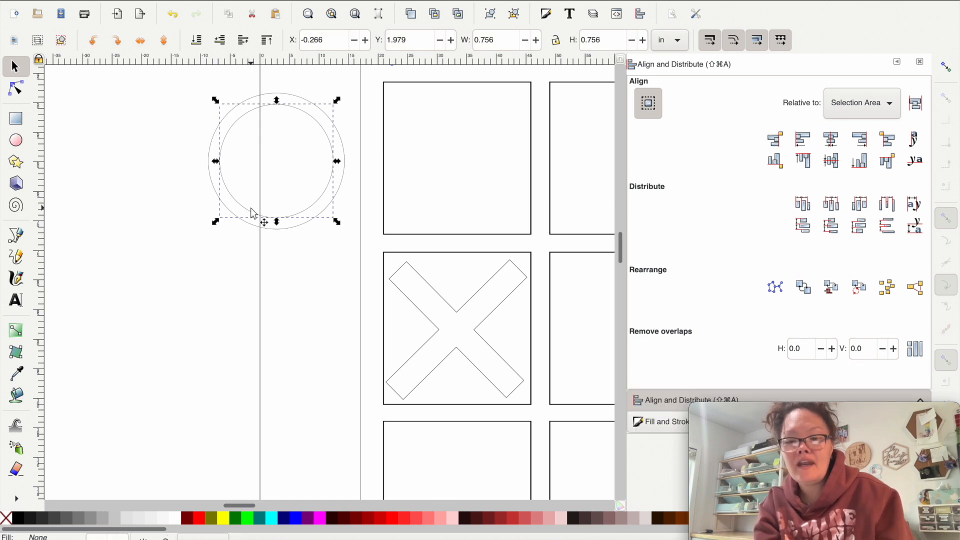
key("ctrl+9")
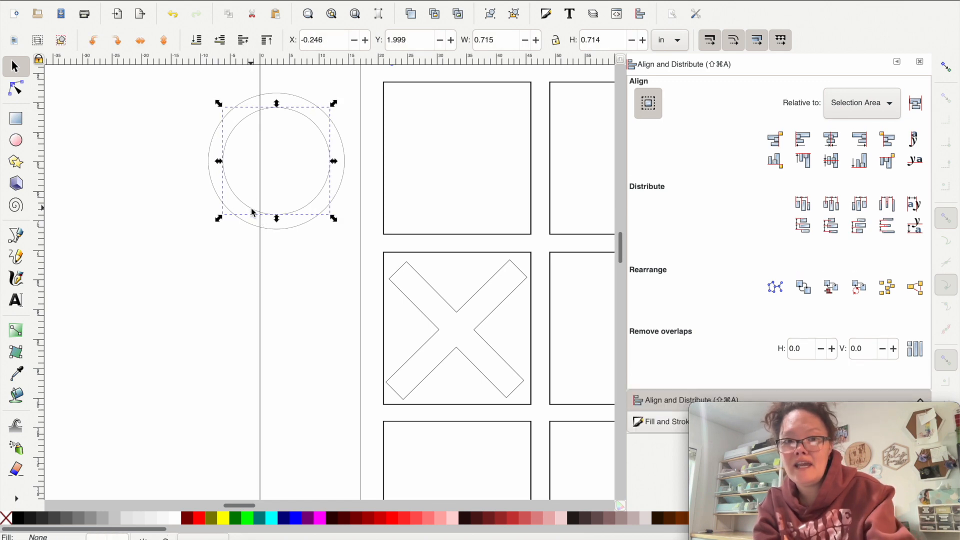
key("ctrl+parenleft")
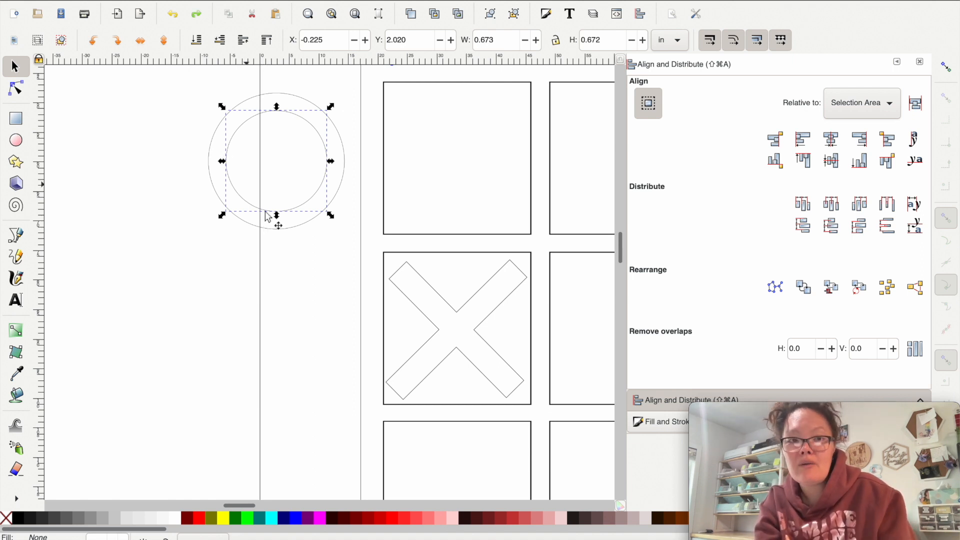
key("super+z")
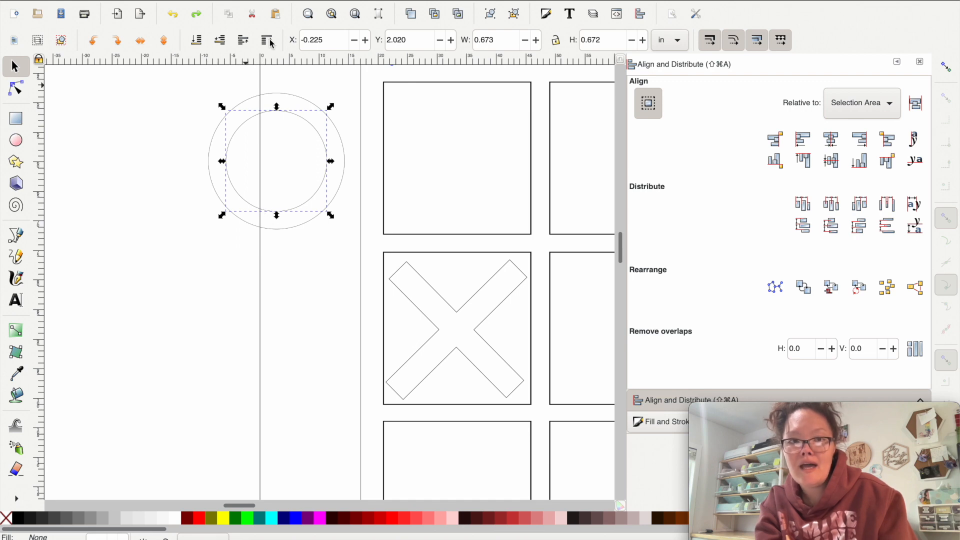
- Combine the outer and inner circles into one ring and move it back into the grid's upper-left square
left_click(348, 161)
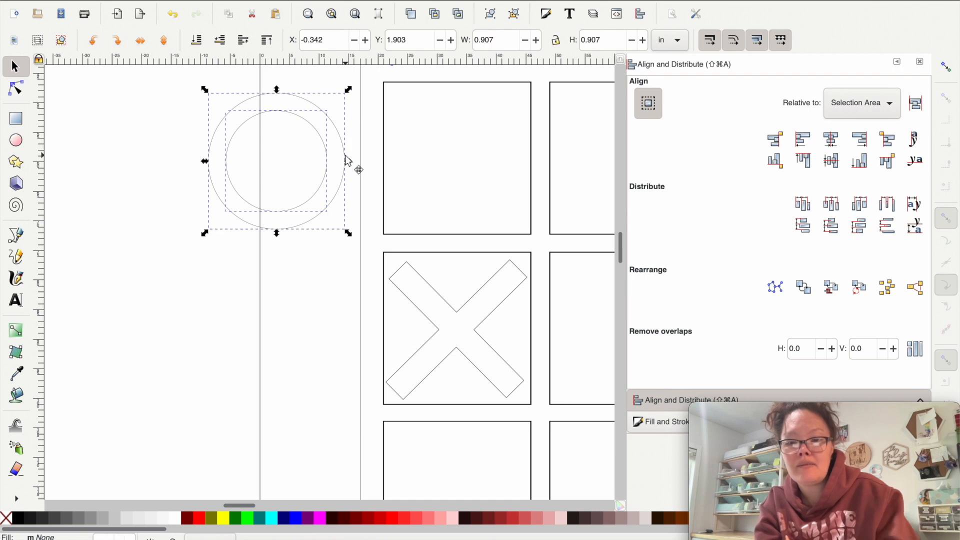
left_click(347, 159)
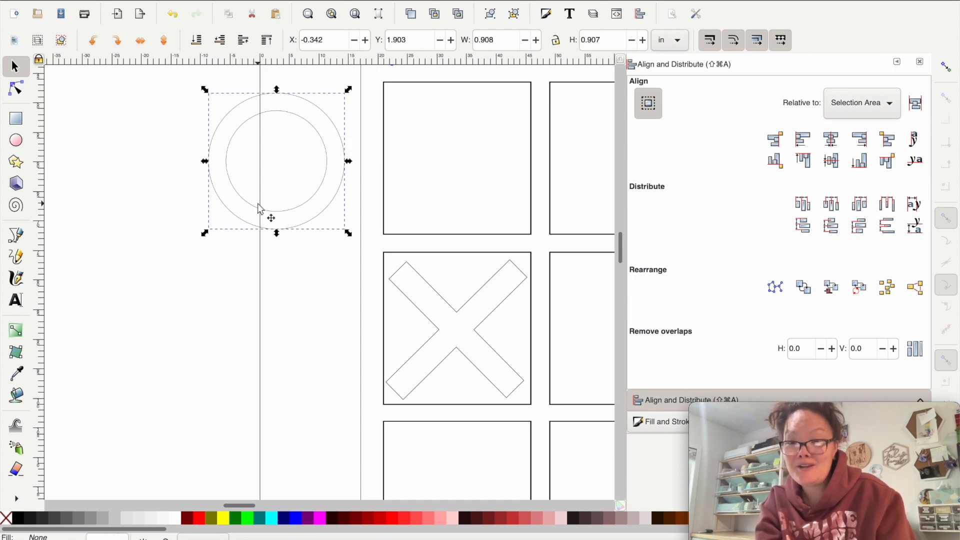
left_click_drag(260, 209, 261, 234)
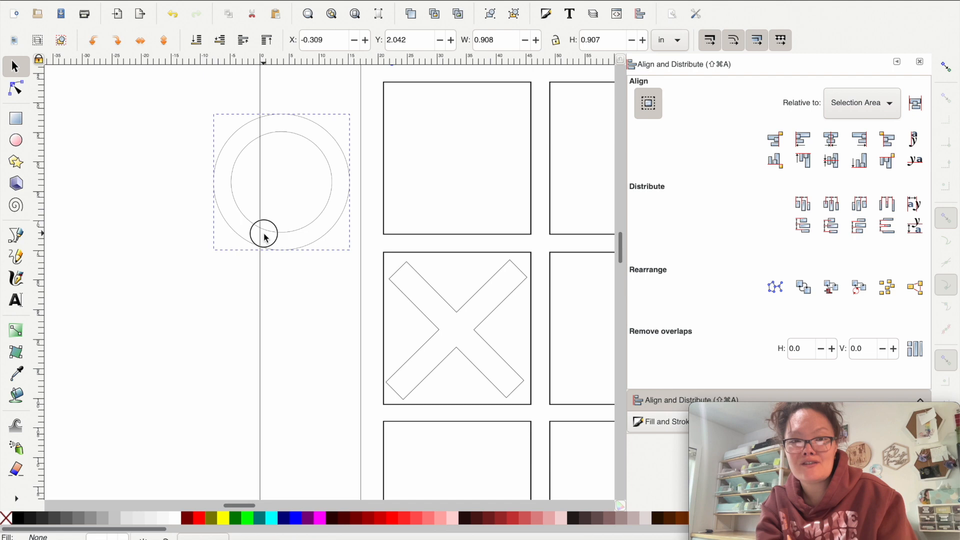
left_click_drag(306, 260, 440, 214)
scroll(440, 214, "right", 2)
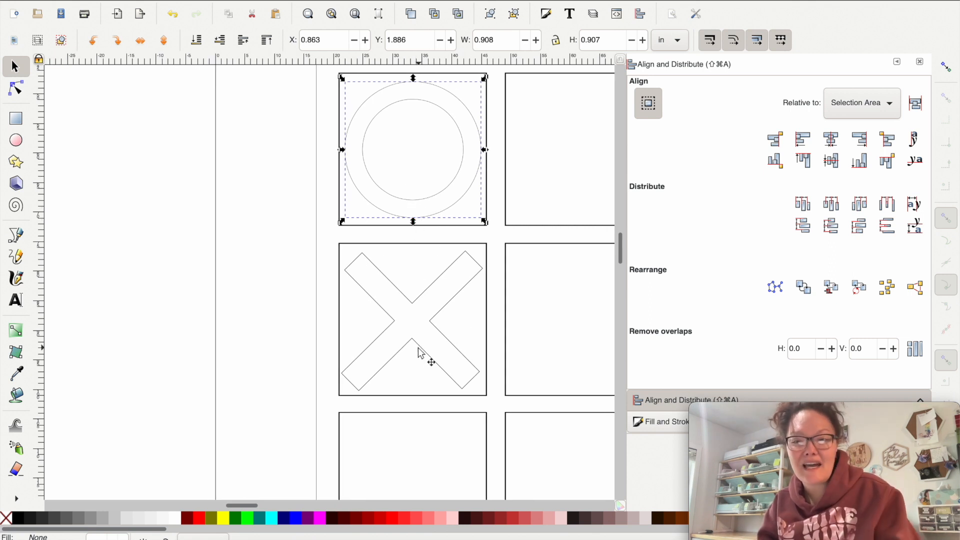
scroll(420, 352, "down", 2)
scroll(419, 351, "right", 4)
scroll(419, 351, "down", 2)
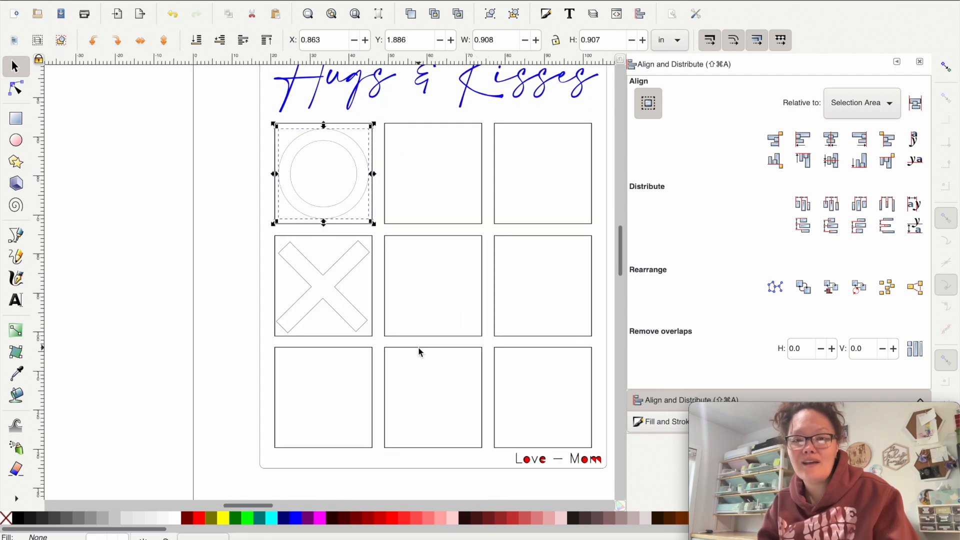
- Select all objects, remove their fill and set their stroke colour to black
scroll(419, 352, "down", 1)
scroll(419, 352, "right", 4)
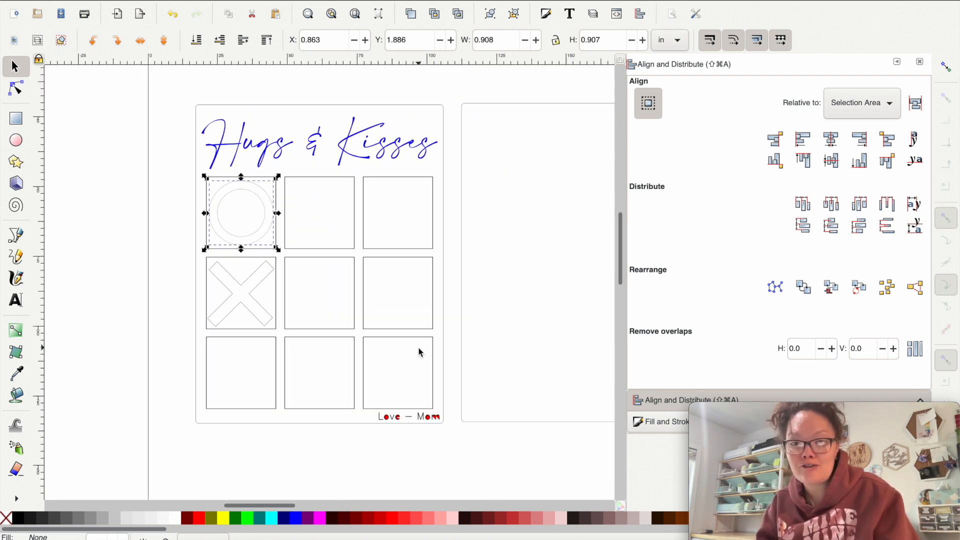
scroll(419, 351, "right", 1)
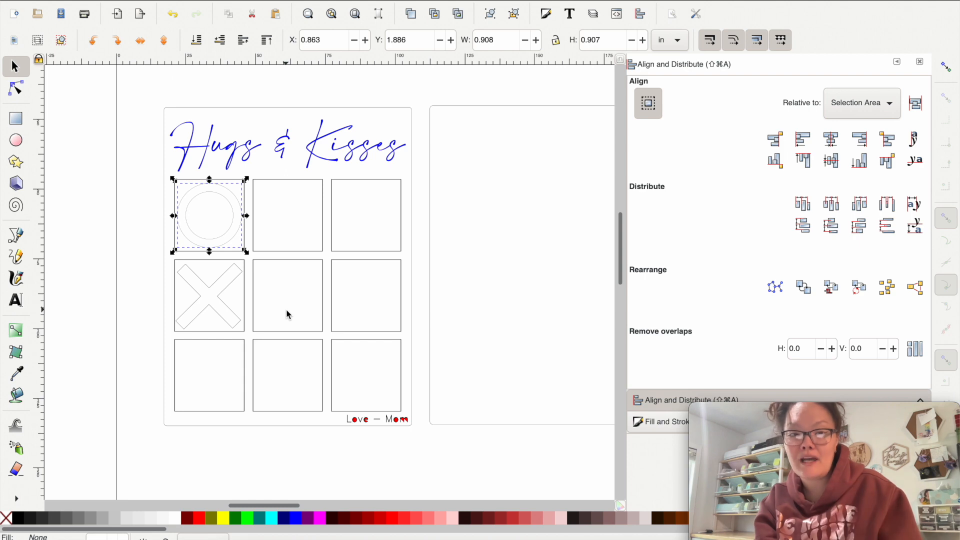
left_click(215, 316, "shift")
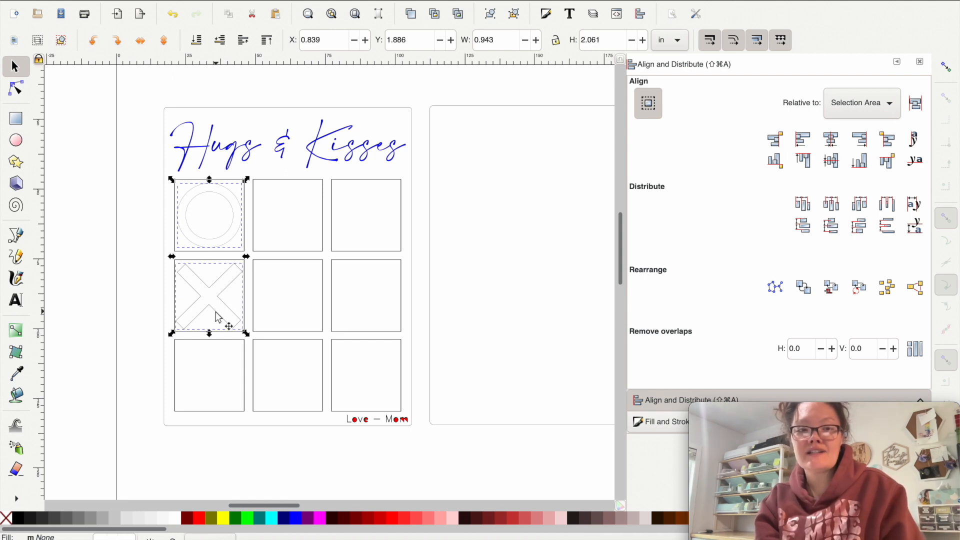
key("super+a")
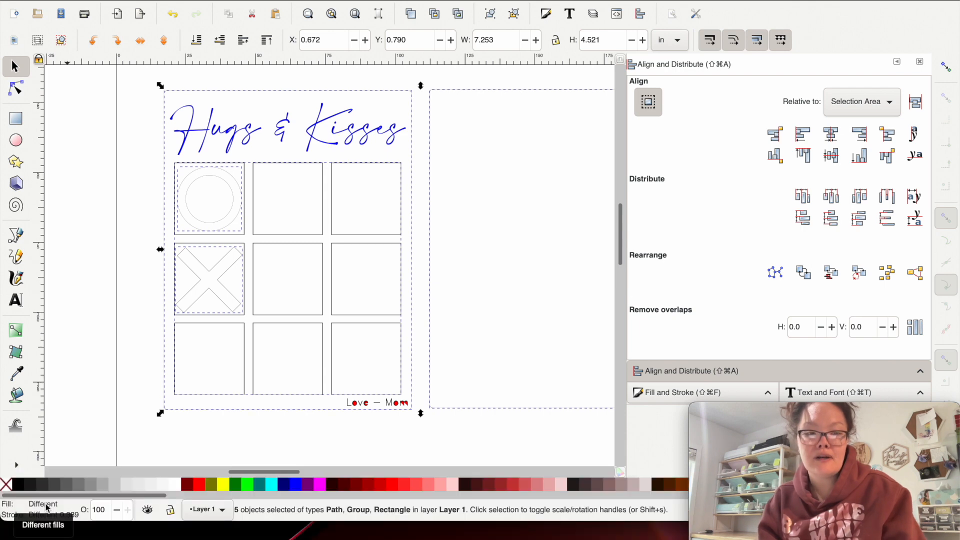
right_click(46, 505)
left_click(75, 493)
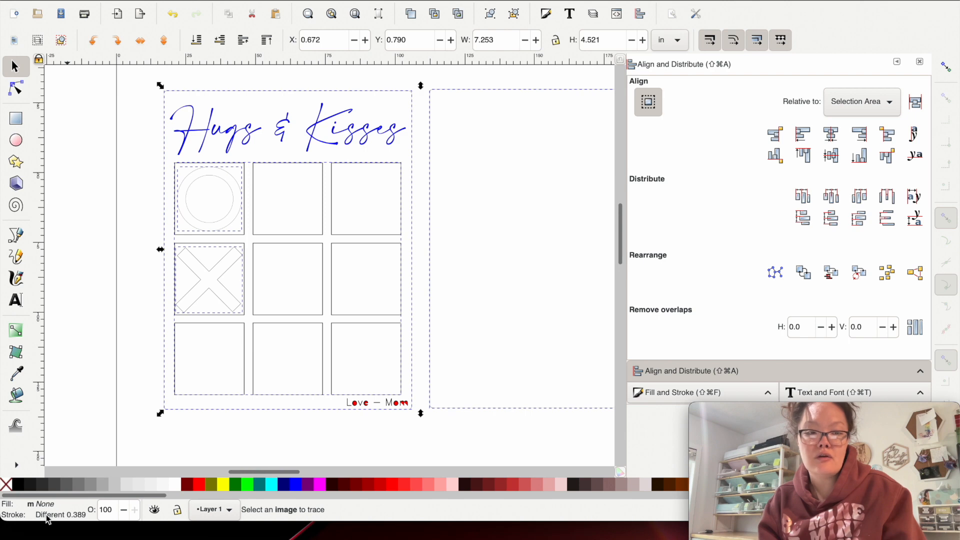
right_click(48, 518)
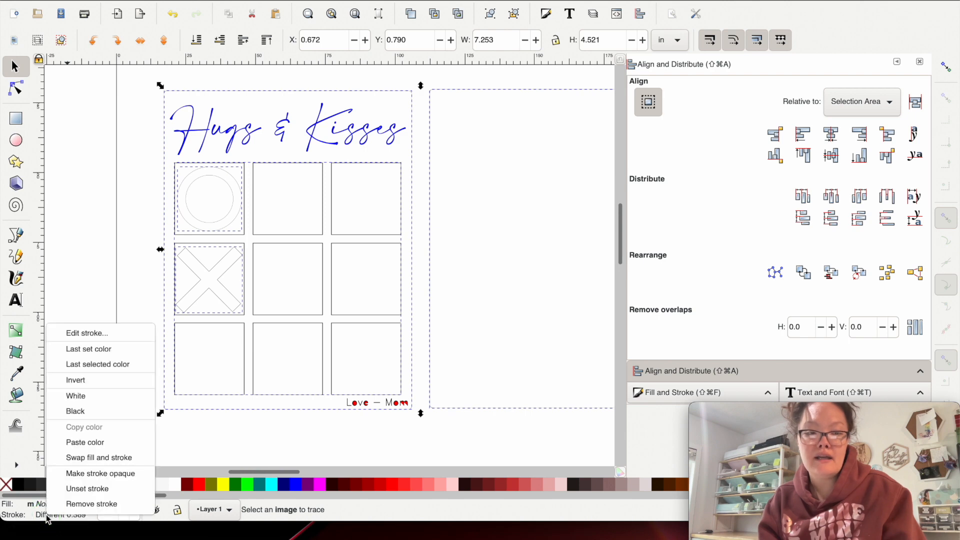
left_click(74, 411)
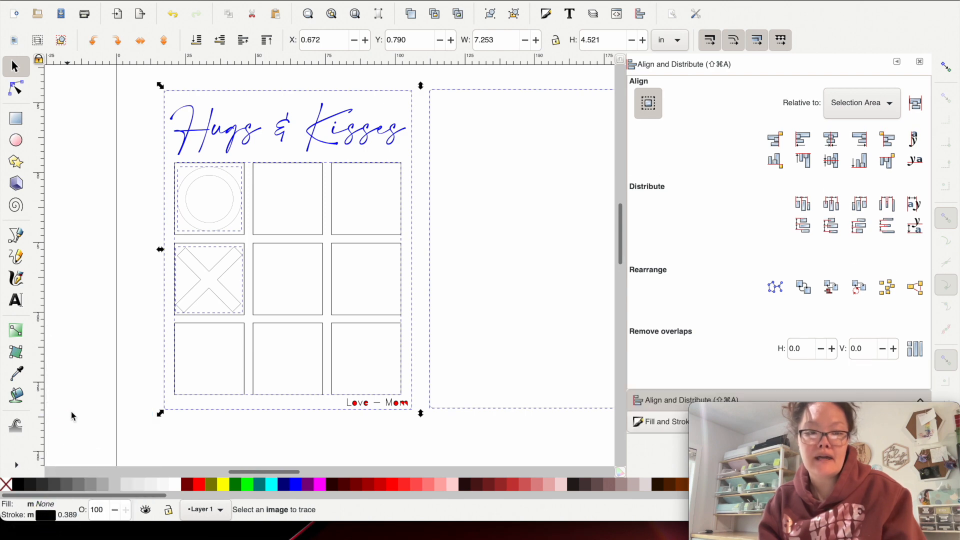
- Set the stroke width of all selected objects to 0.1 mm and clear the selection
right_click(68, 519)
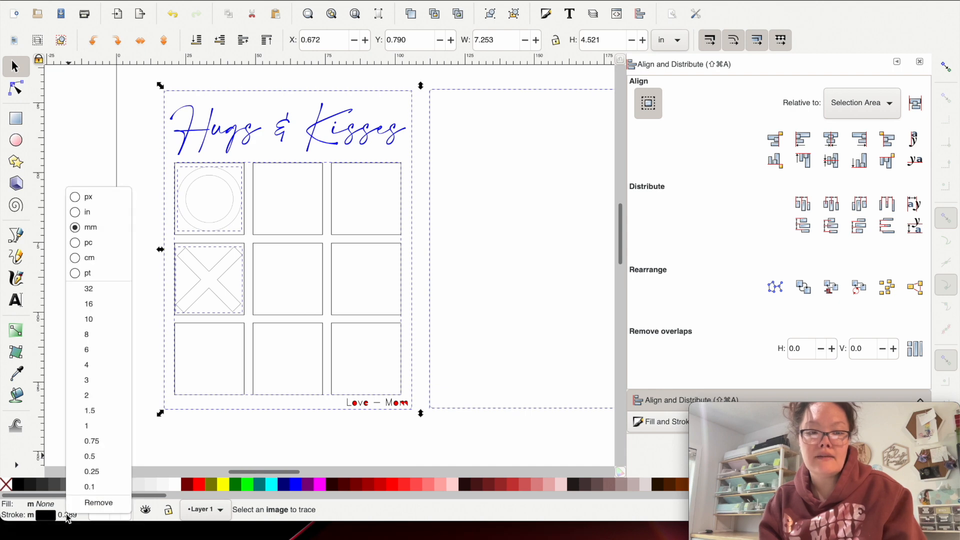
left_click(88, 487)
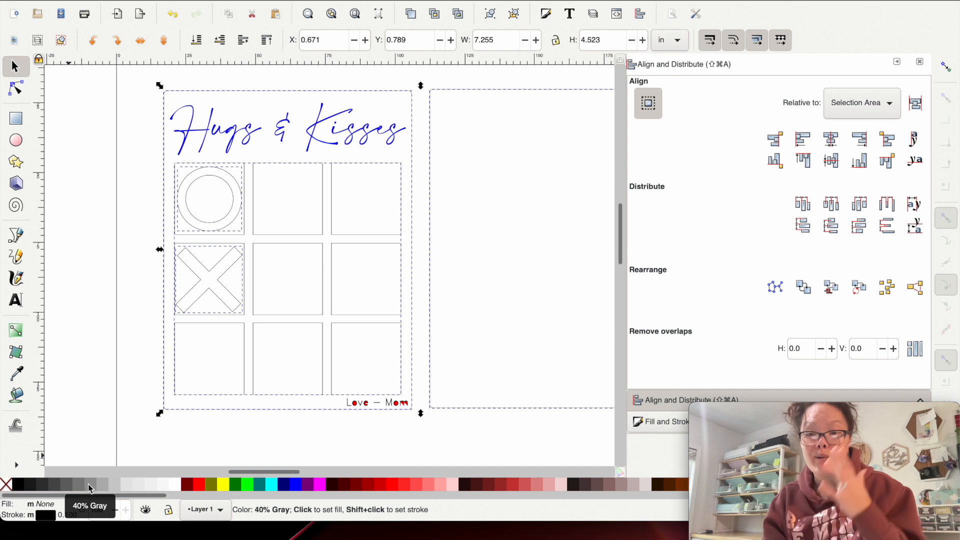
left_click(119, 318)
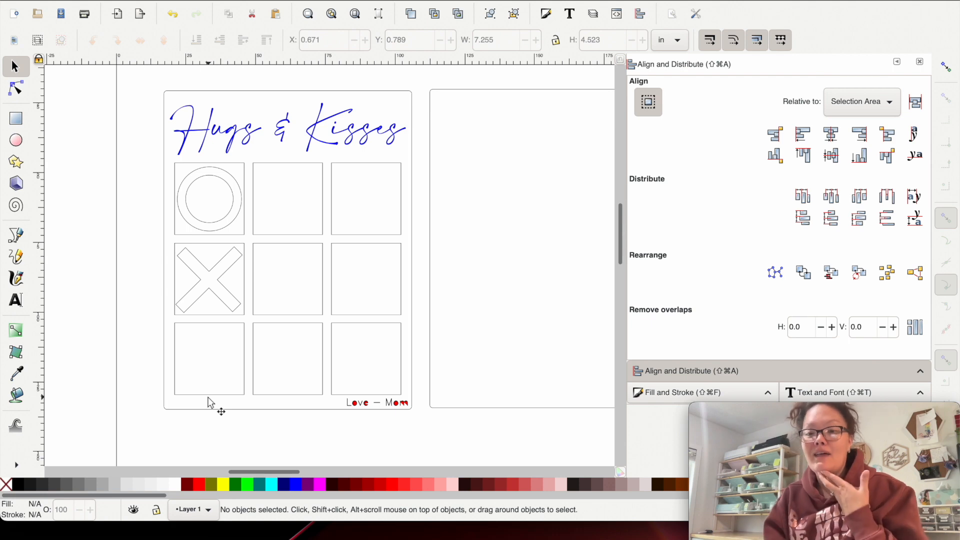
- Move the ring and X together out of the grid into the empty space beside the titled panel
scroll(208, 399, "down", 3)
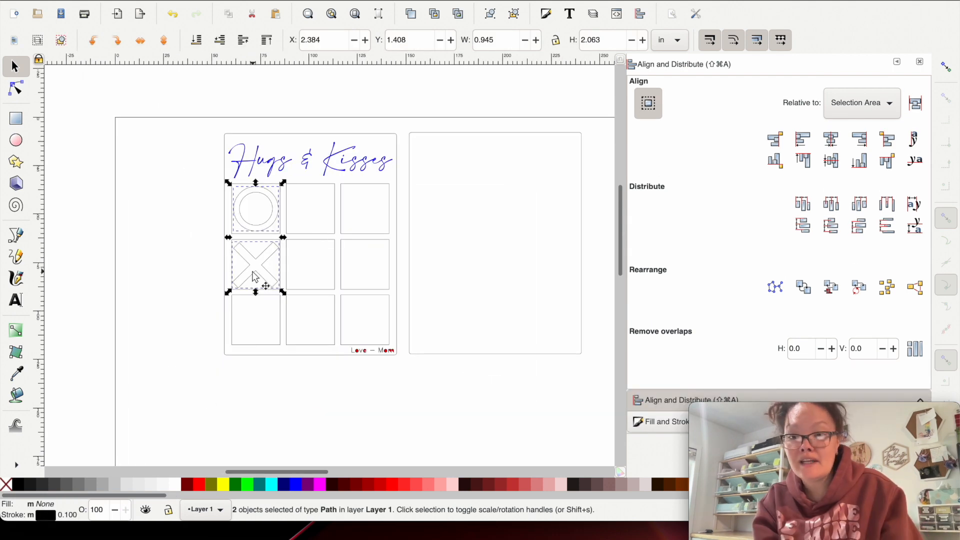
left_click_drag(253, 273, 189, 217)
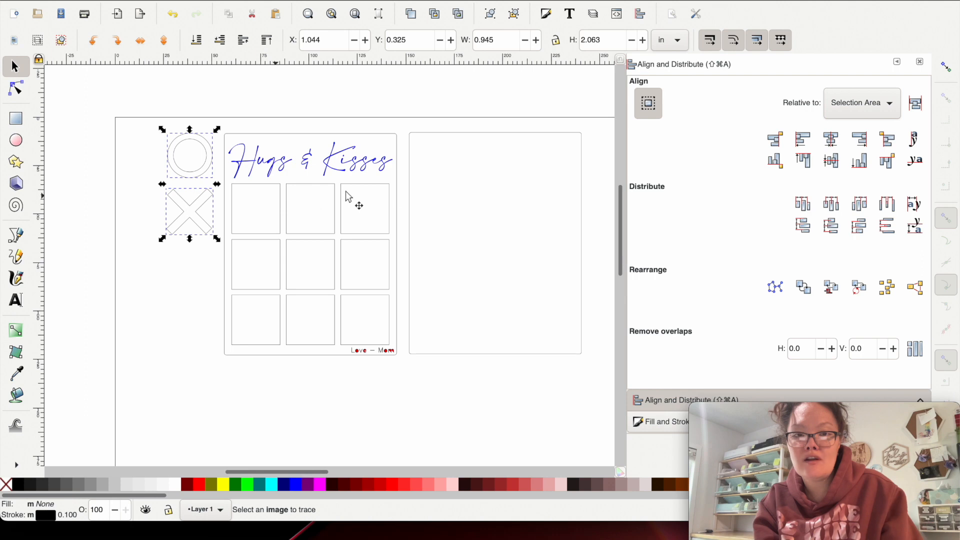
left_click(290, 386)
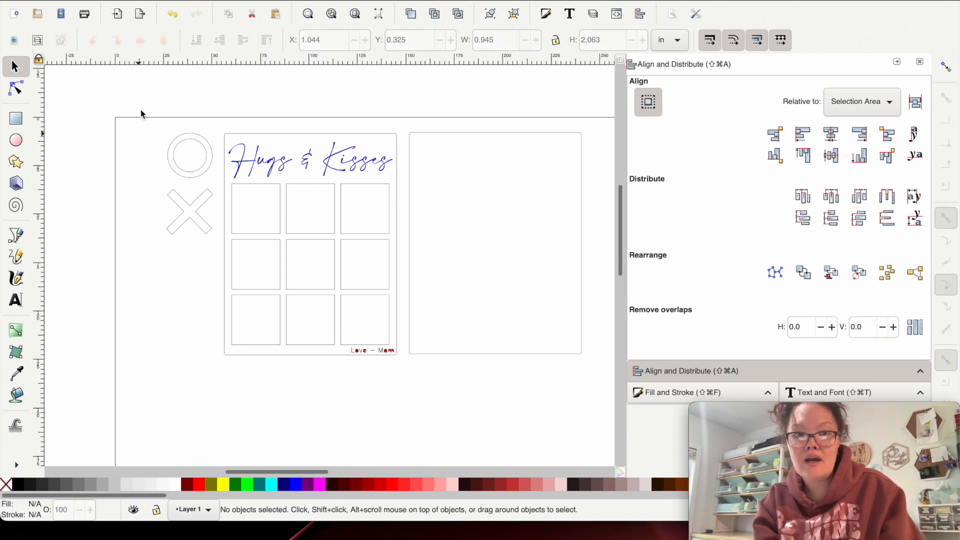
- Duplicate the ring and X pair, place the copies beside the originals and select all four pieces
left_click_drag(142, 106, 215, 270)
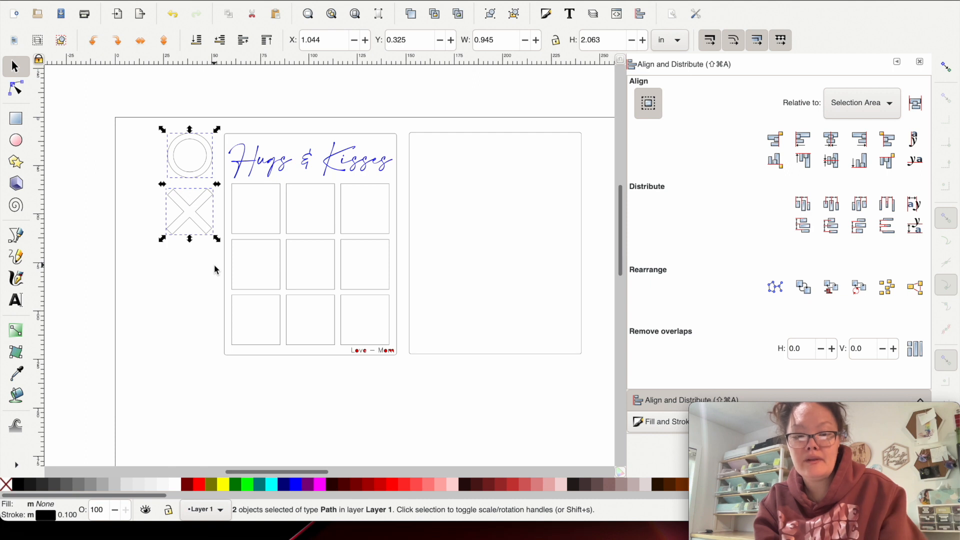
key("super+d")
left_click_drag(192, 206, 139, 210)
left_click_drag(86, 106, 221, 261)
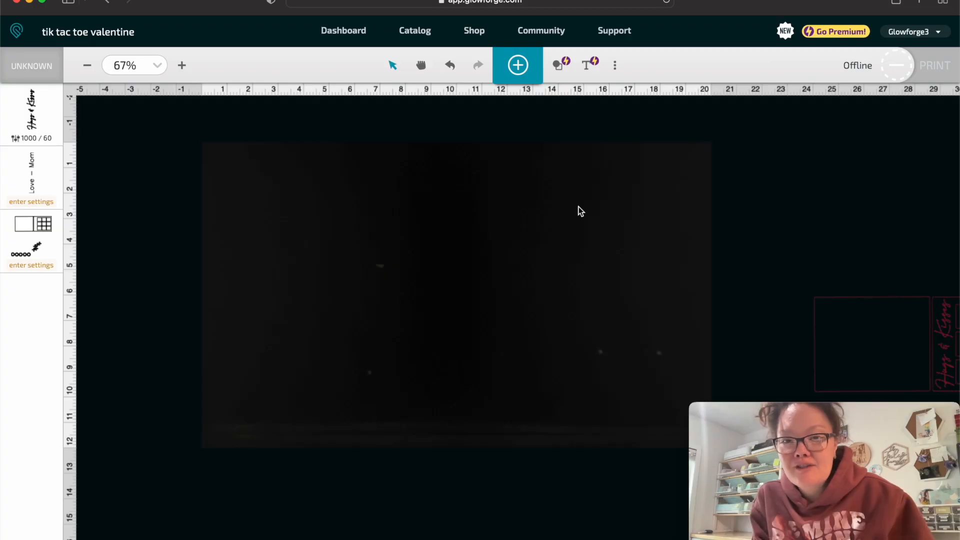
- Switch to the Glowforge app, add the tic-tac-toe artwork and delete the larger extra board with its plus-shaped and ring pieces
left_click(515, 67)
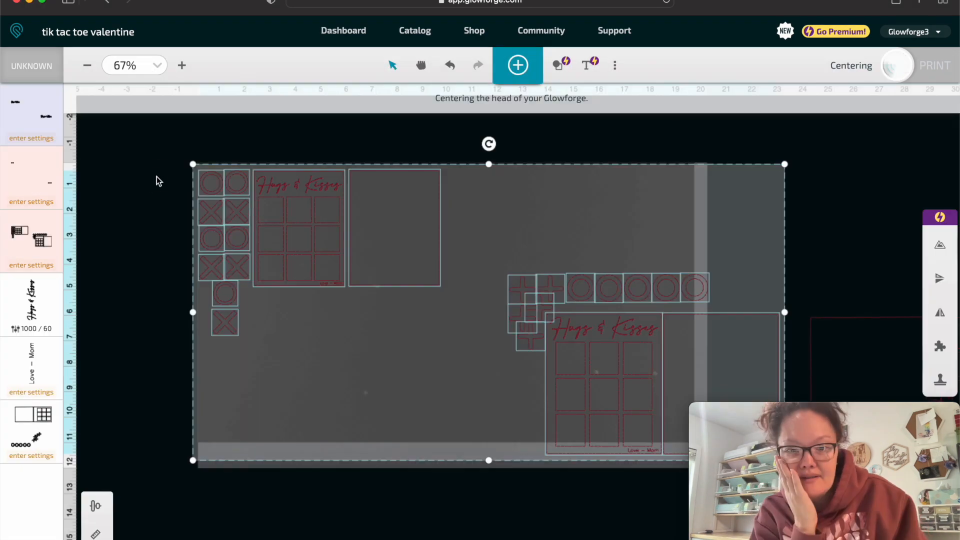
left_click(157, 176)
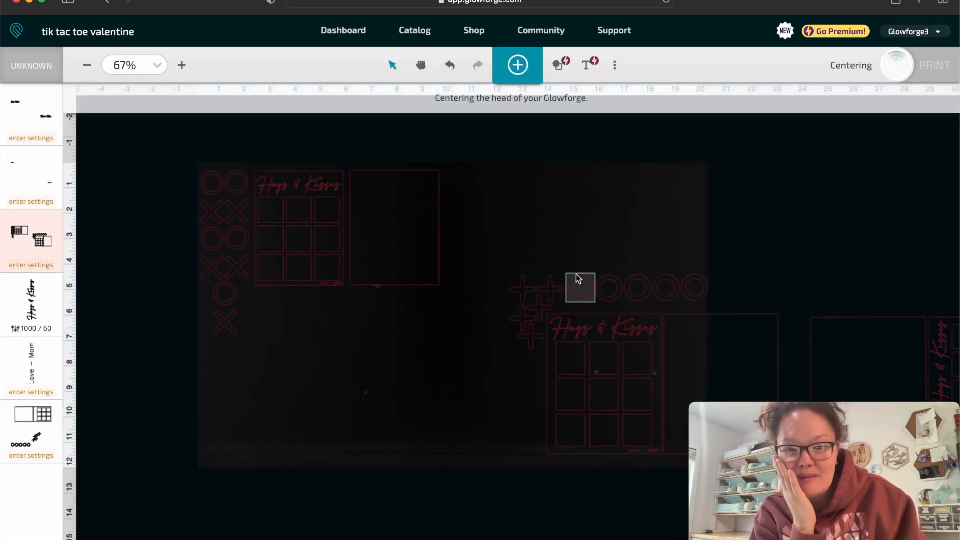
left_click_drag(487, 222, 723, 465)
key("Delete")
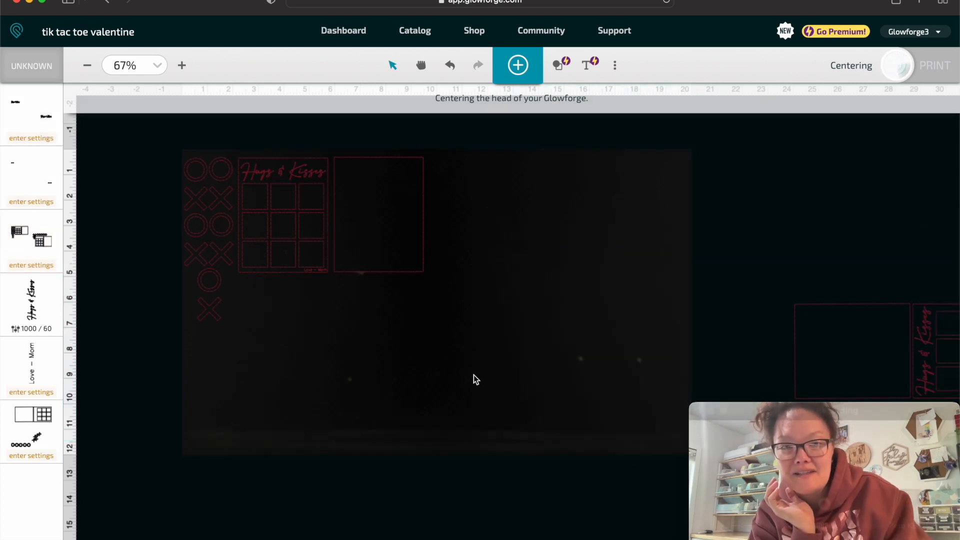
- Set the print material to Medium Maple Plywood
scroll(424, 359, "up", 5)
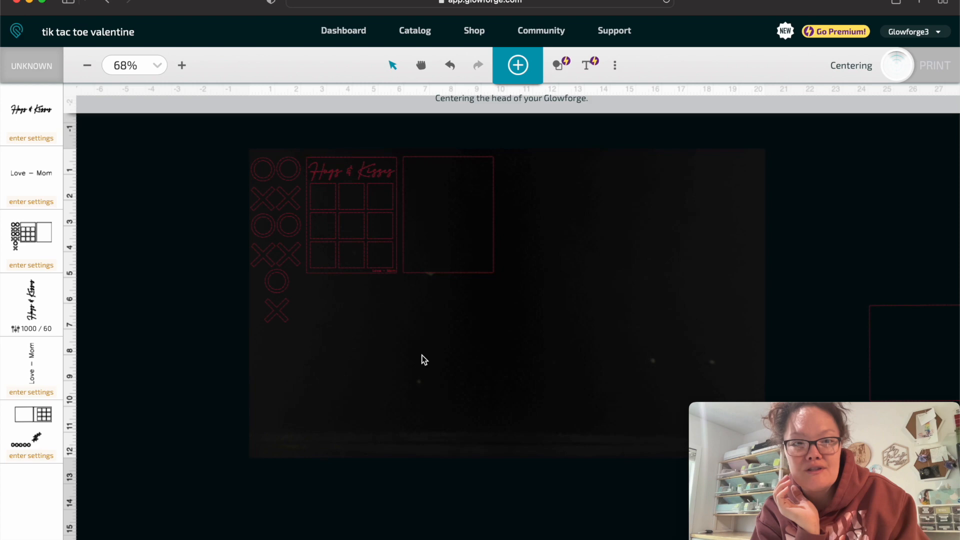
scroll(424, 359, "up", 5)
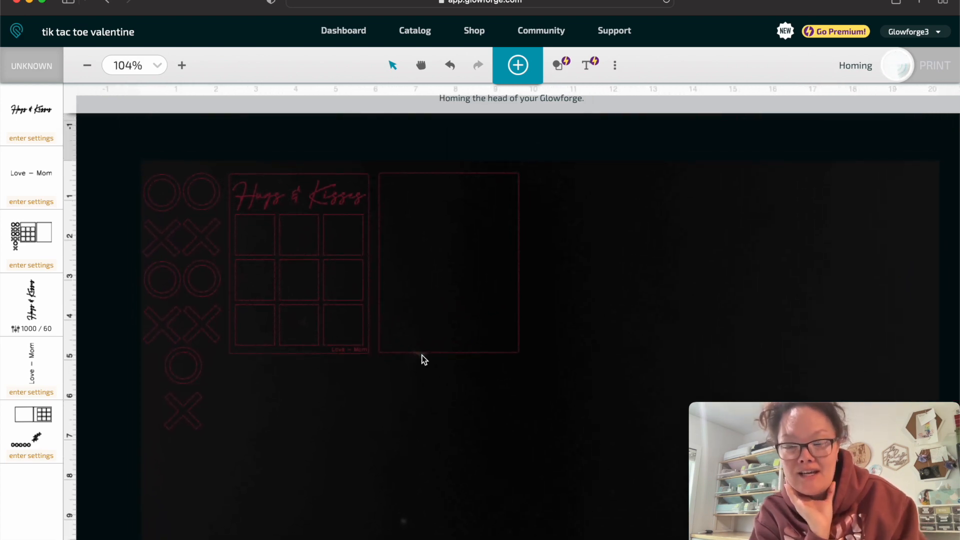
left_click(22, 74)
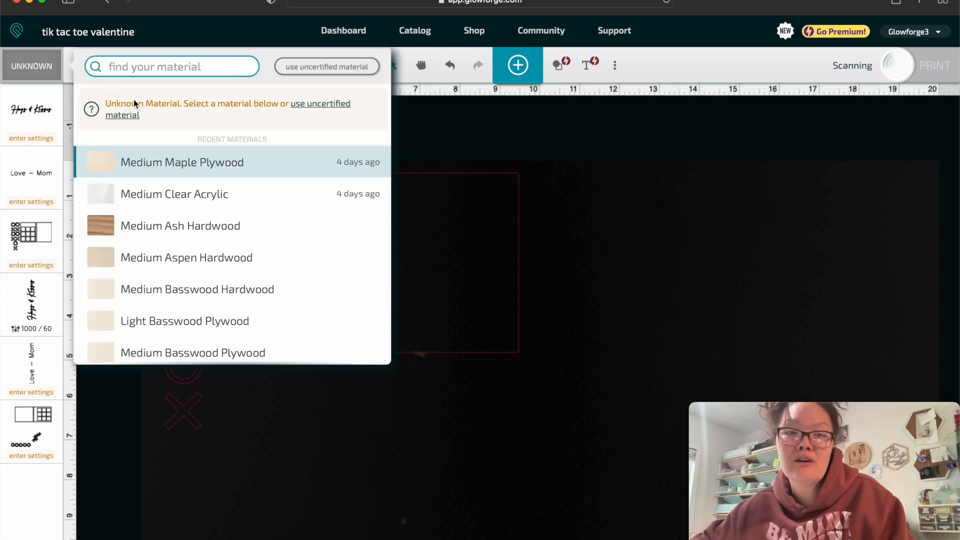
mouse_move(365, 171)
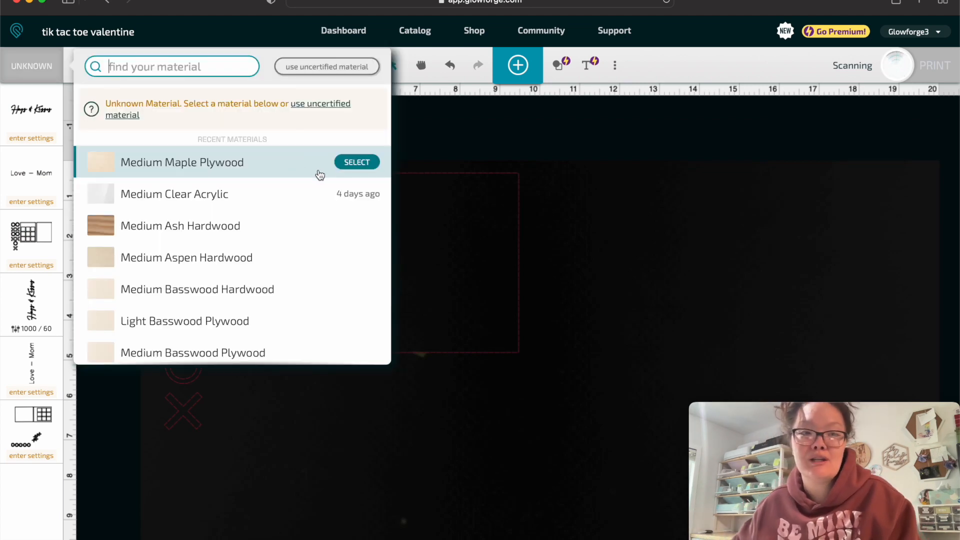
left_click(365, 171)
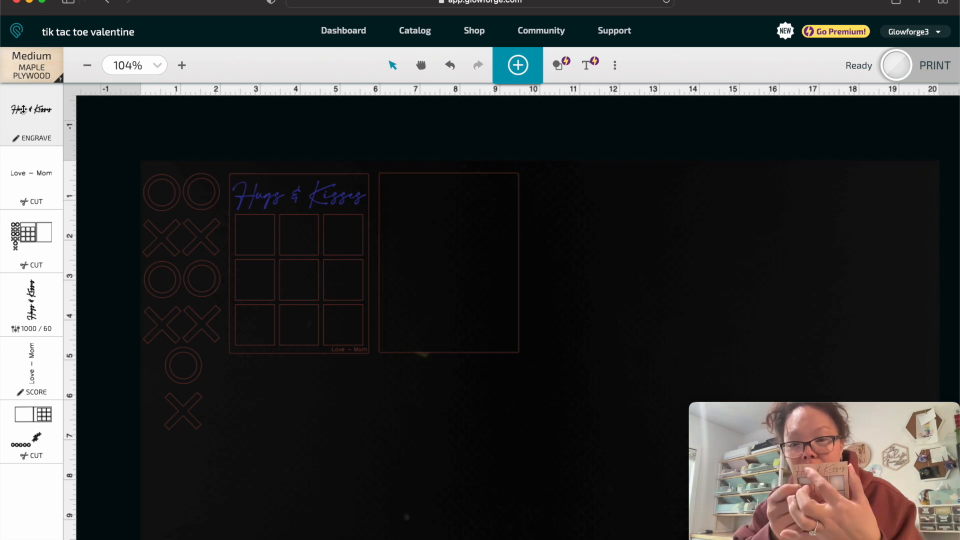
- Customise the new Hugs & Kisses title's SD Graphic engraving to speed 1000 and precision power 60
left_click(23, 109)
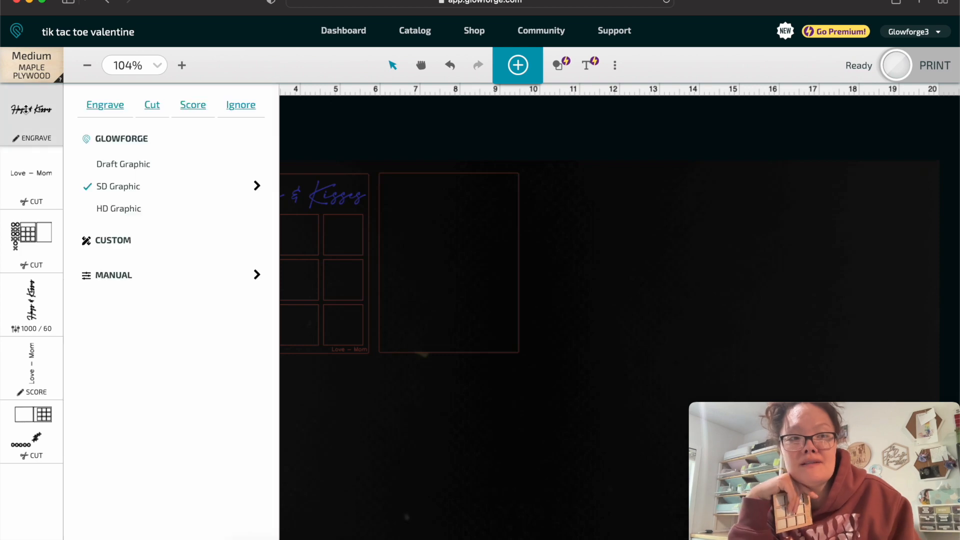
left_click(257, 187)
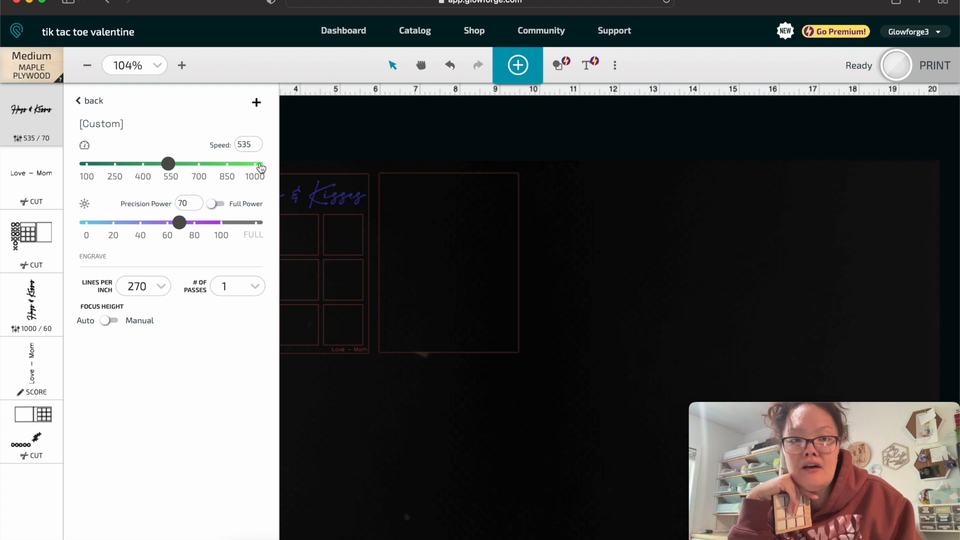
left_click(263, 164)
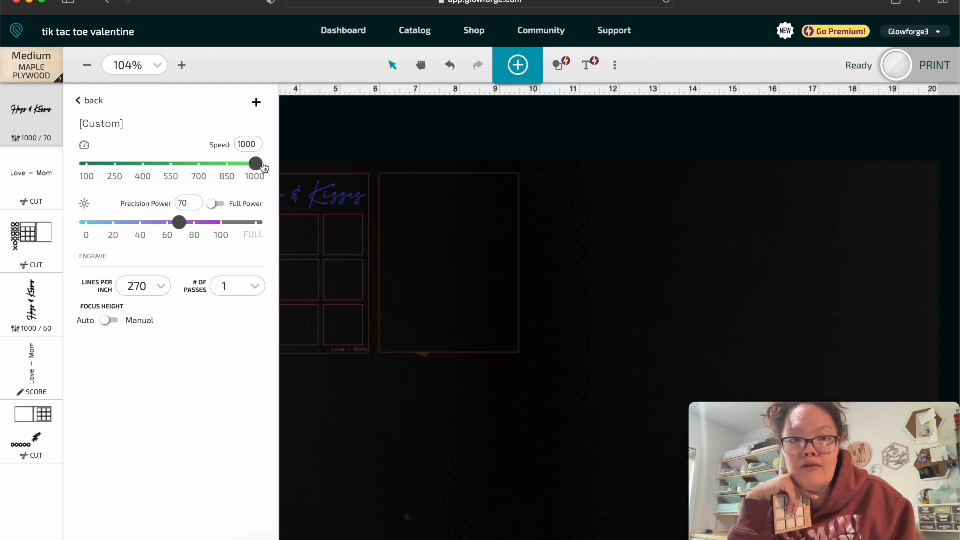
left_click(196, 202)
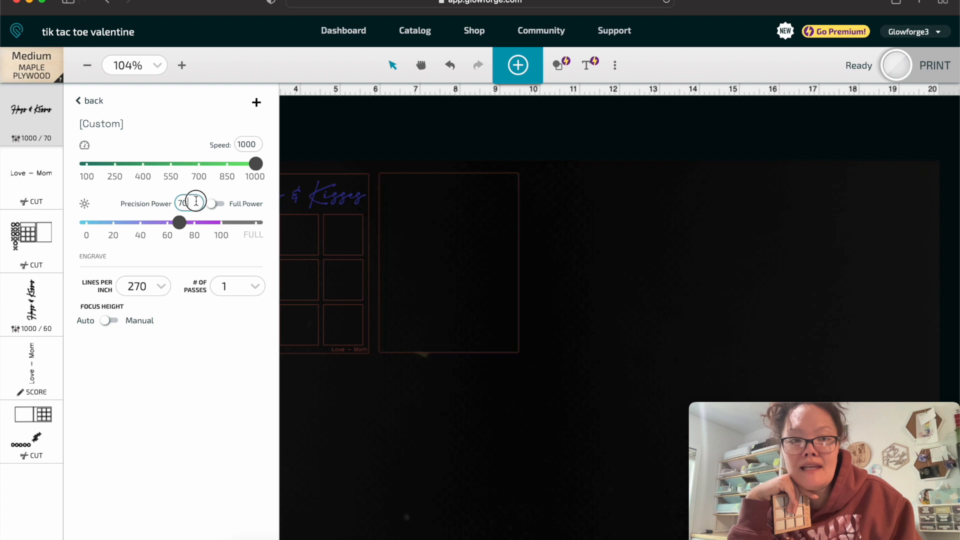
key("BackSpace")
key("BackSpace")
type("60")
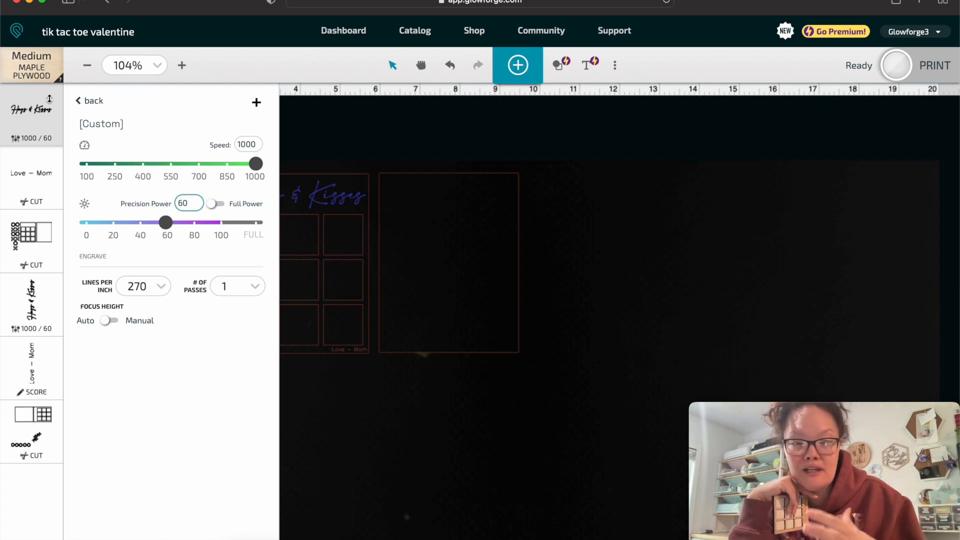
left_click(389, 450)
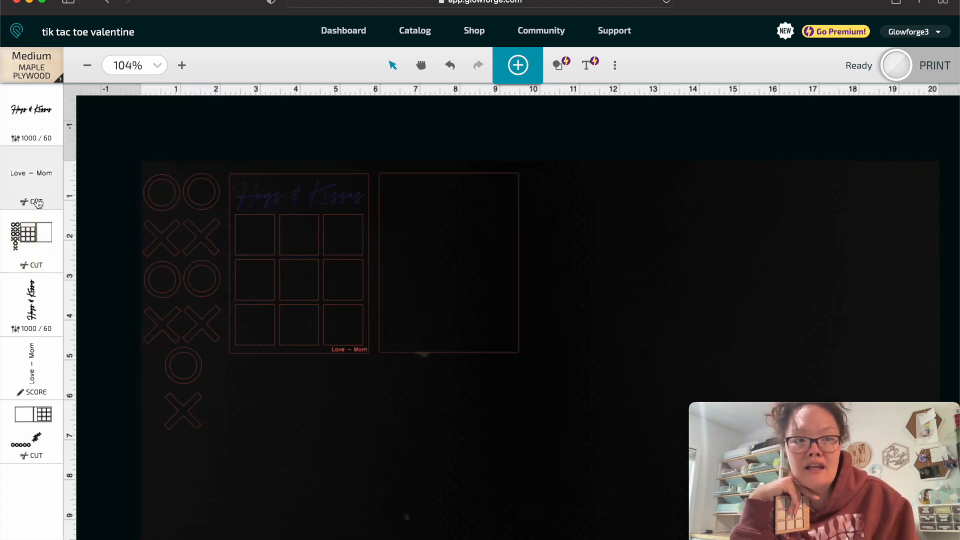
- Change the new "Love – Mom" text from cut to a Draft score
left_click(32, 175)
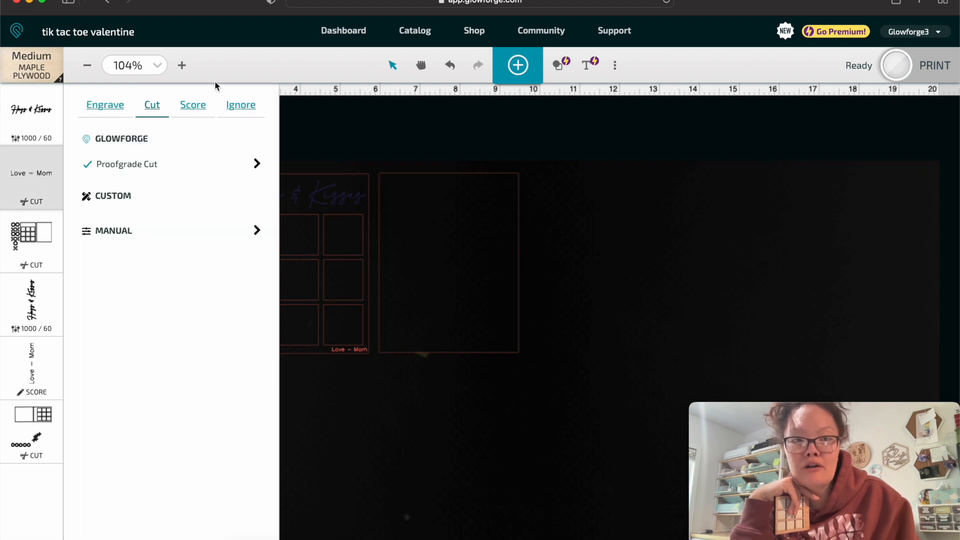
left_click(193, 105)
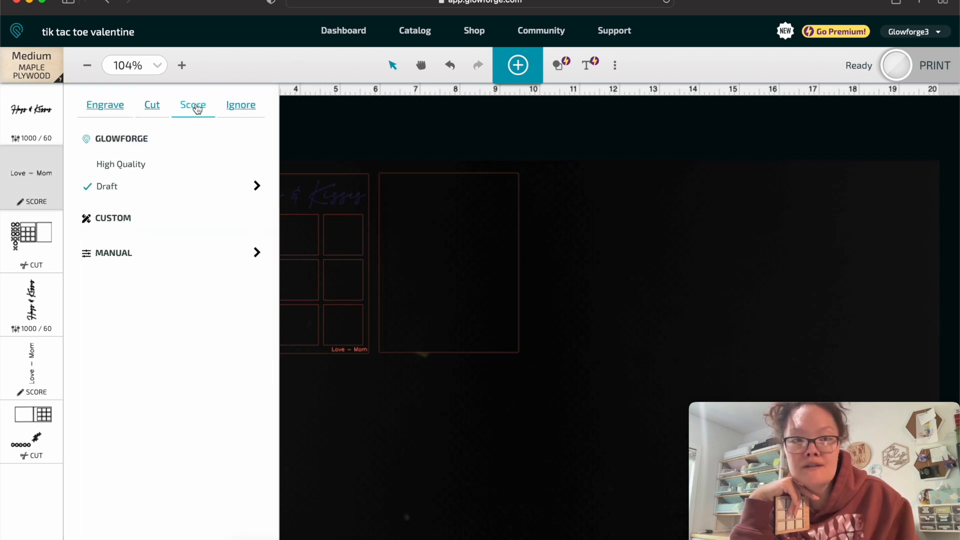
left_click(361, 378)
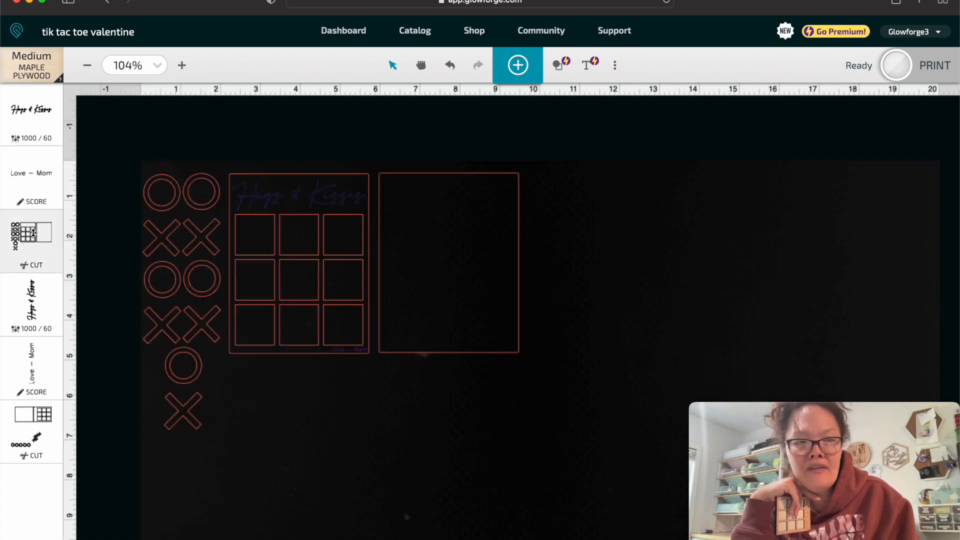